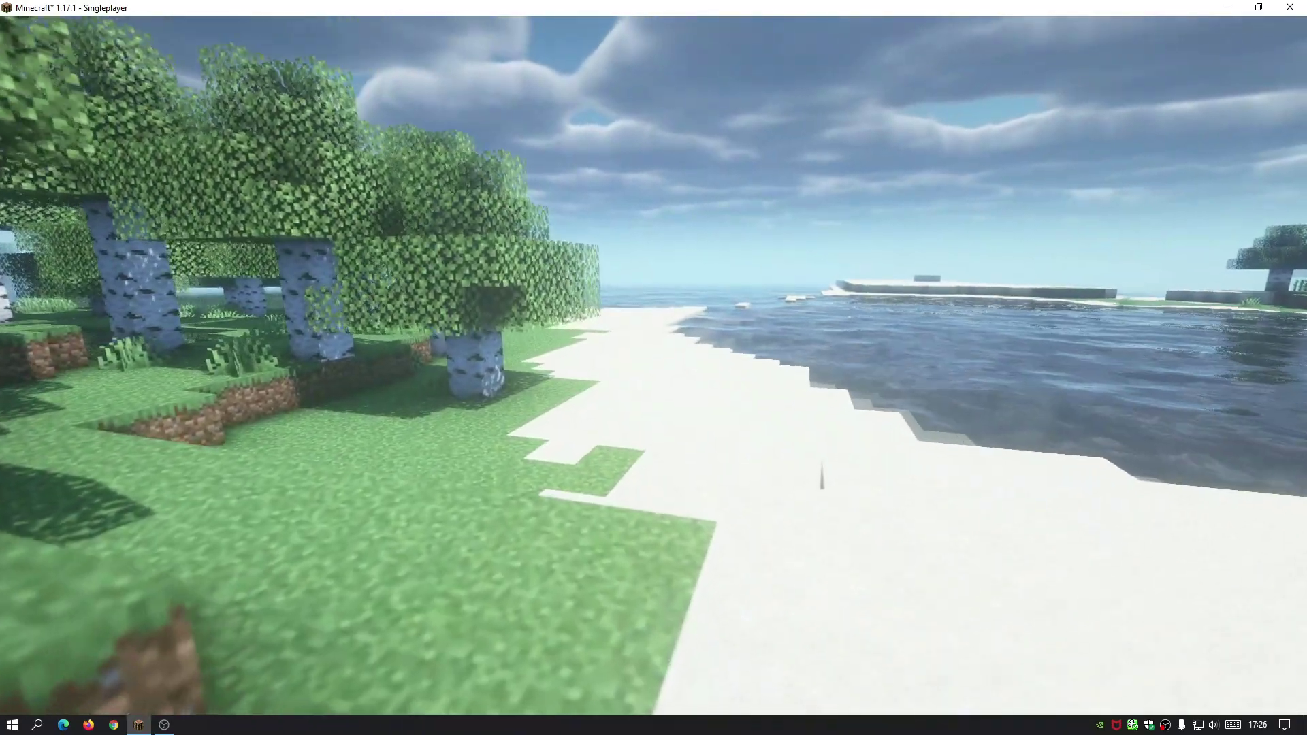
Show the game HUD and explore the sandy shore, shallow water and birch forest to examine the shader visuals.
key("F1")
key("w")
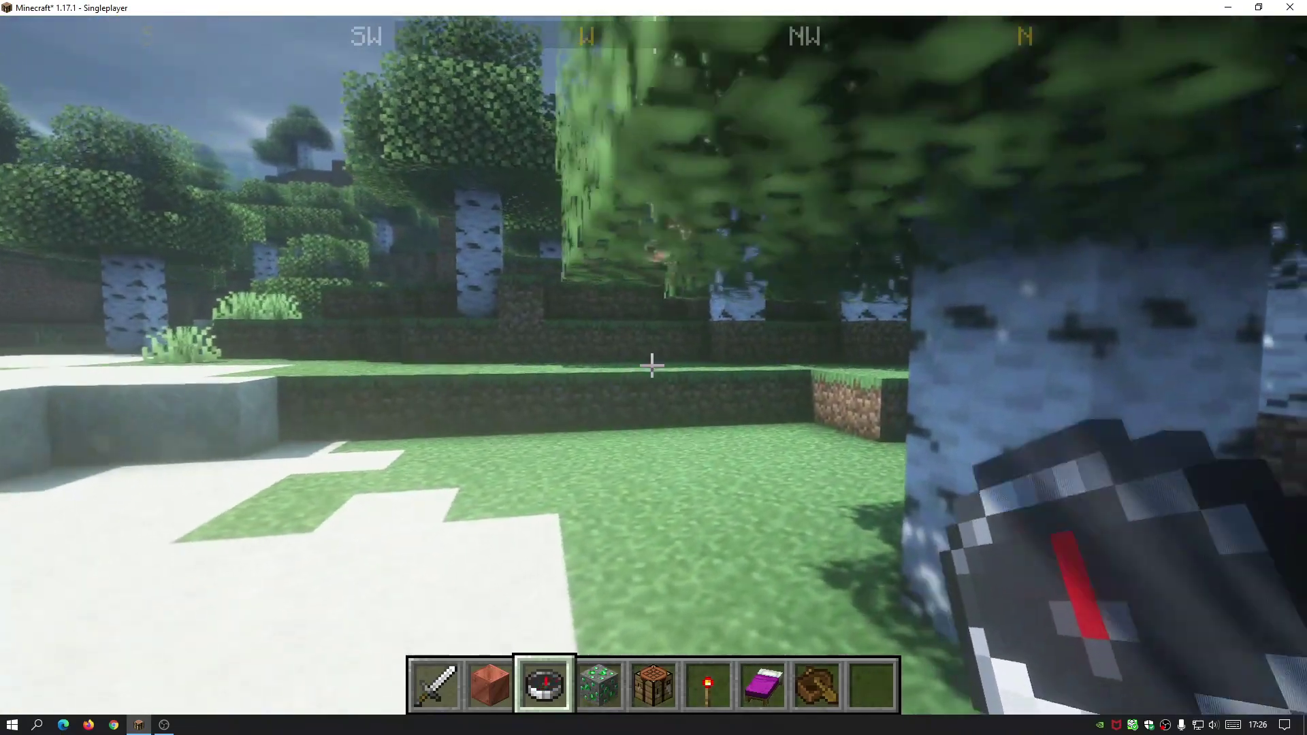
key("w")
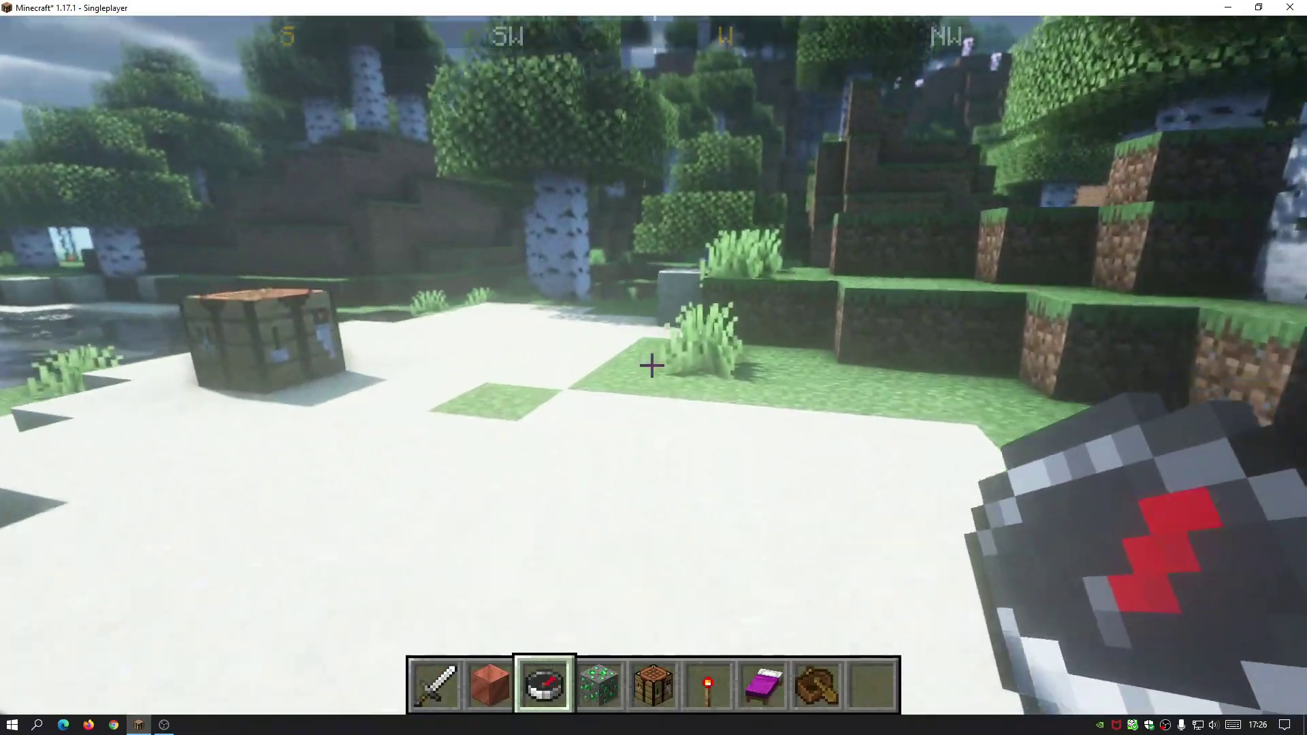
key("w")
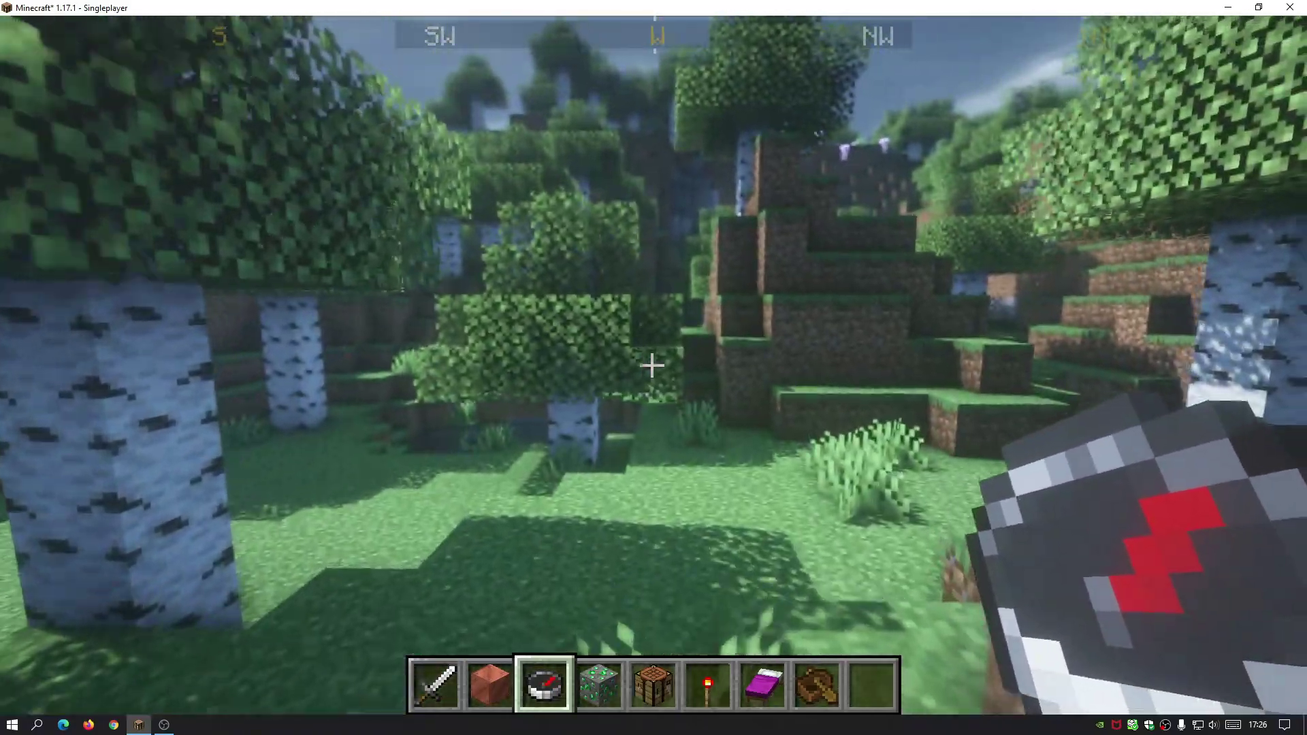
key("w")
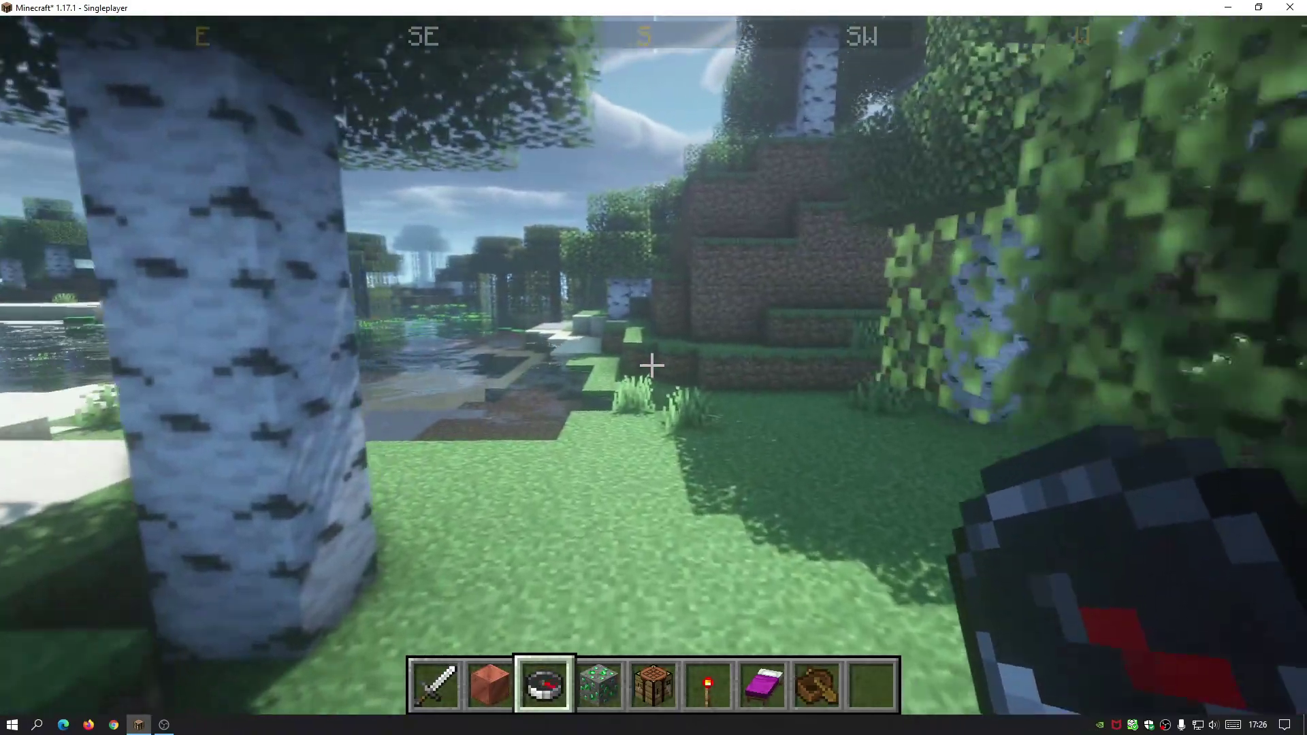
key("w")
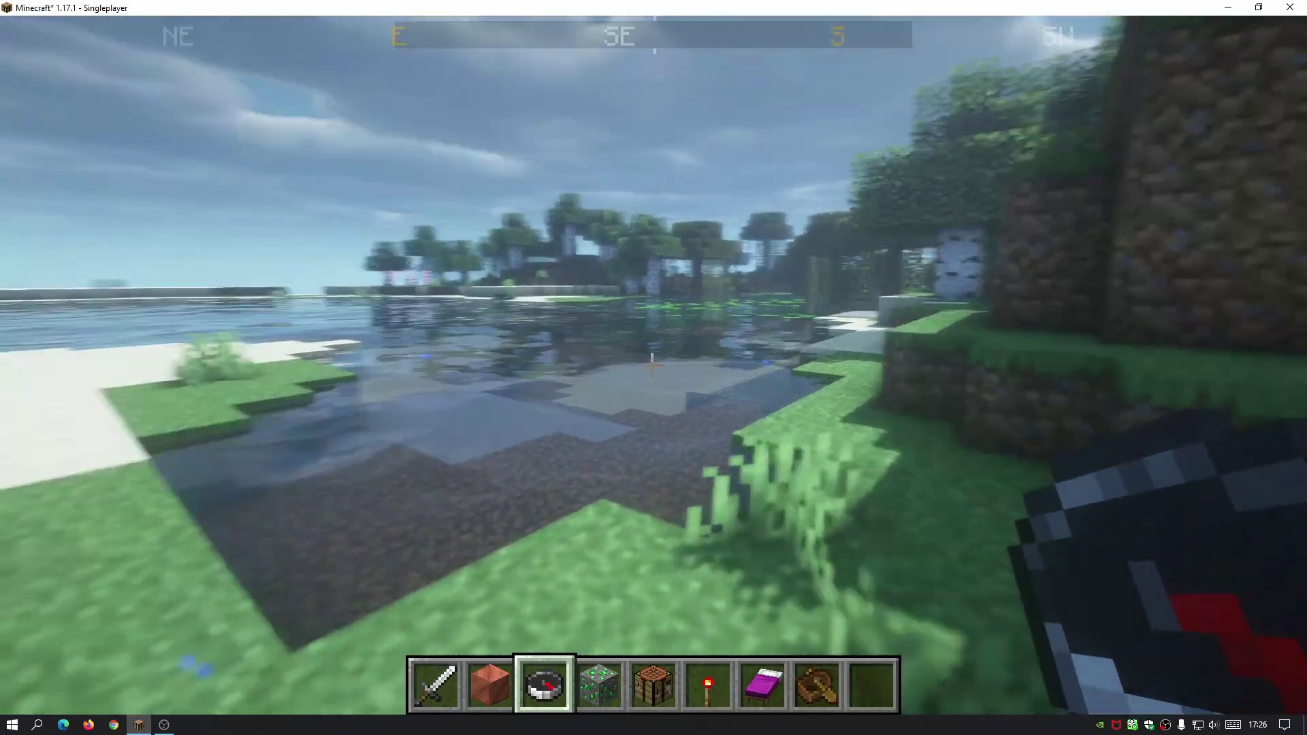
key("w")
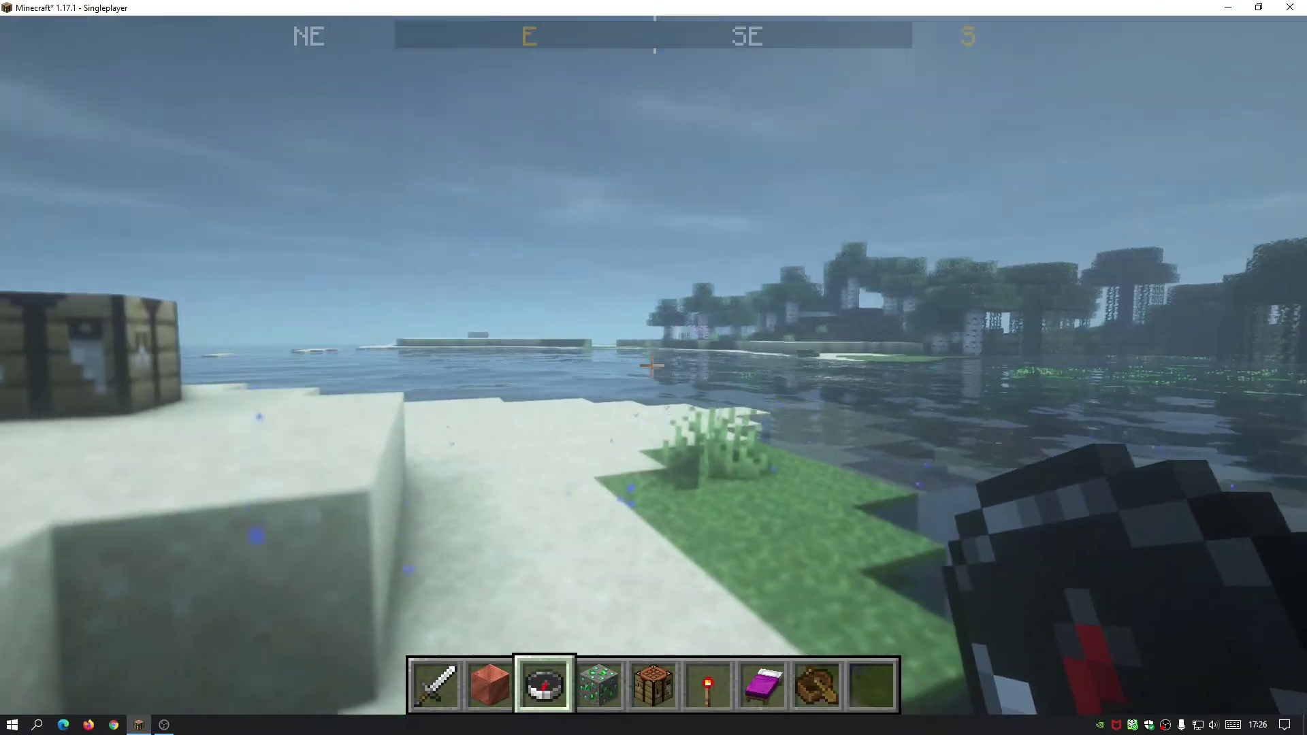
key("w")
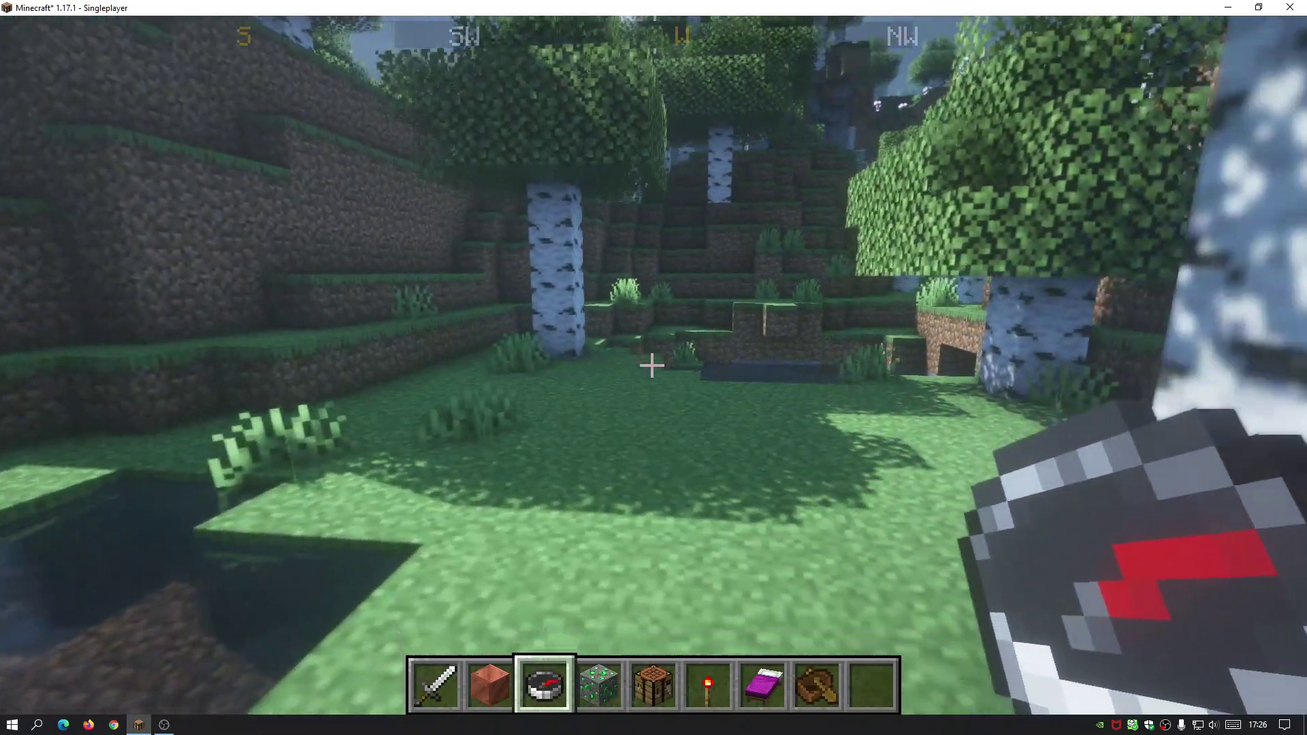
Review the list of installed mods from Chrono's Compass Ribbon through OptiFabric, and return to the game menu.
key("Escape")
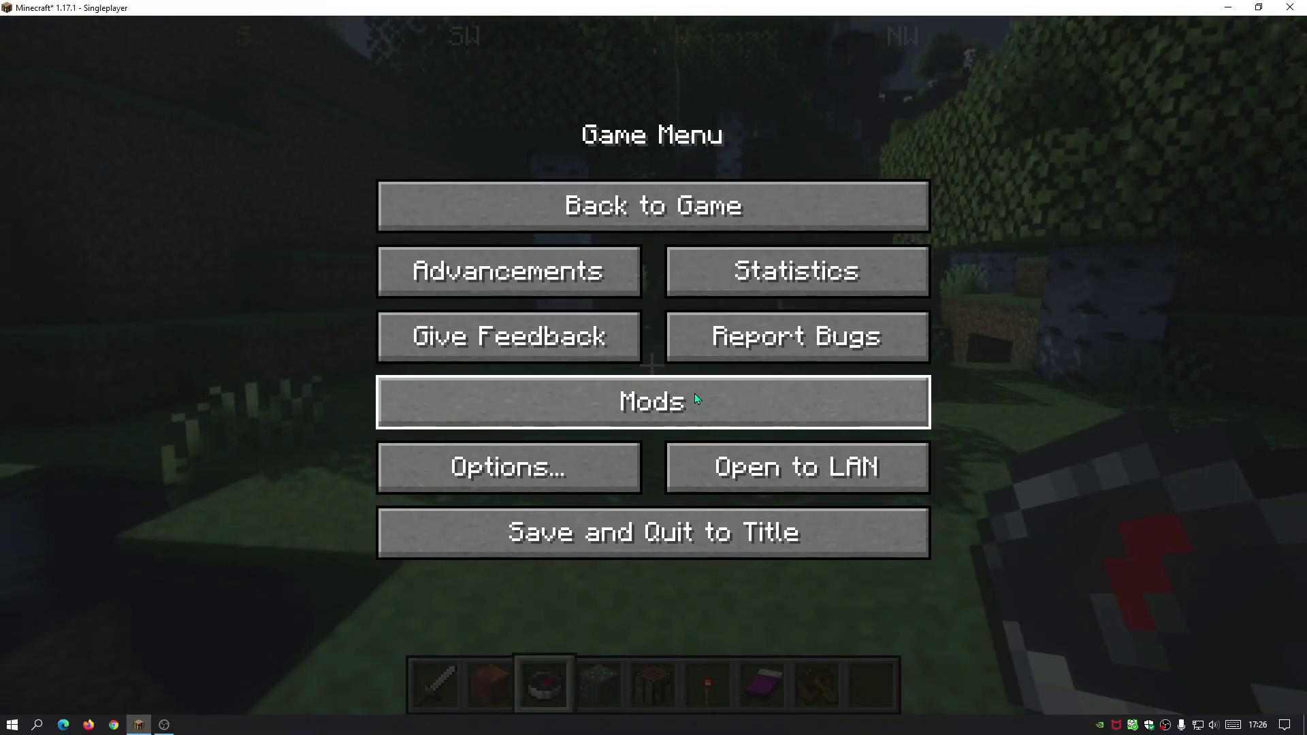
left_click(668, 410)
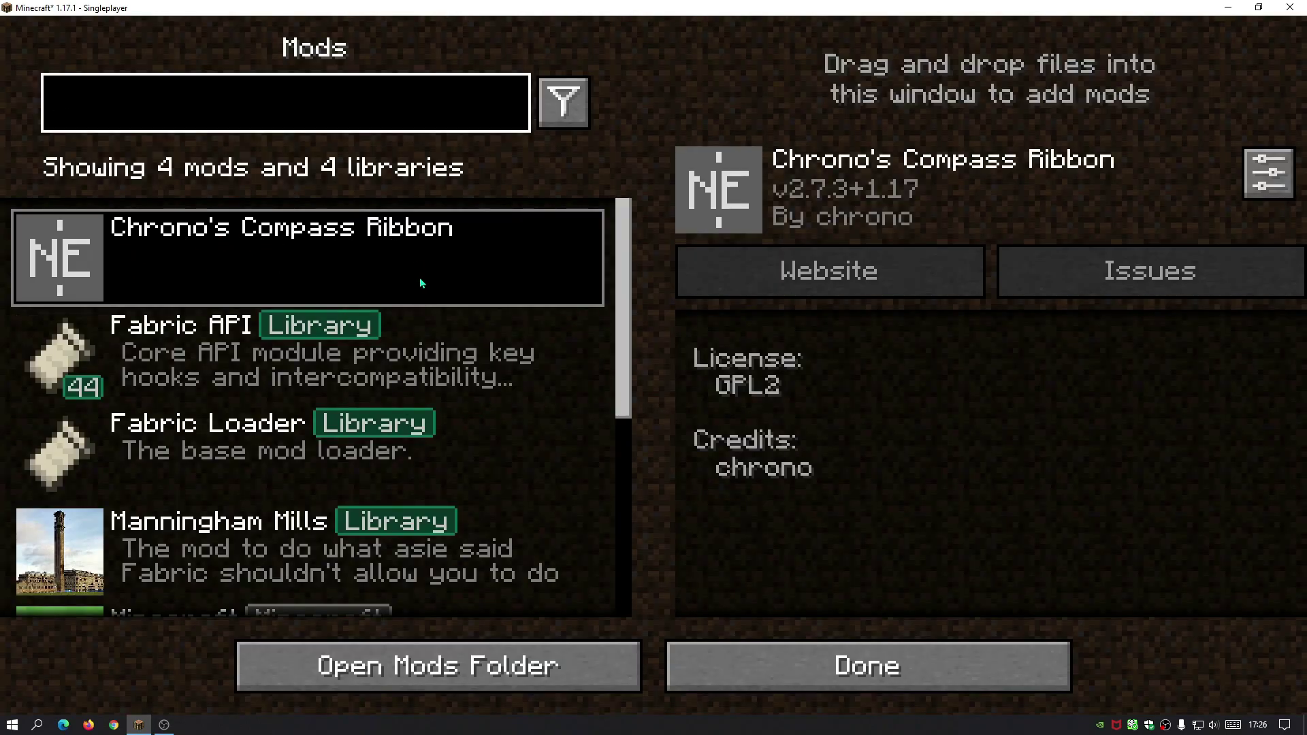
scroll(455, 342, "down", 1)
scroll(168, 328, "up", 1)
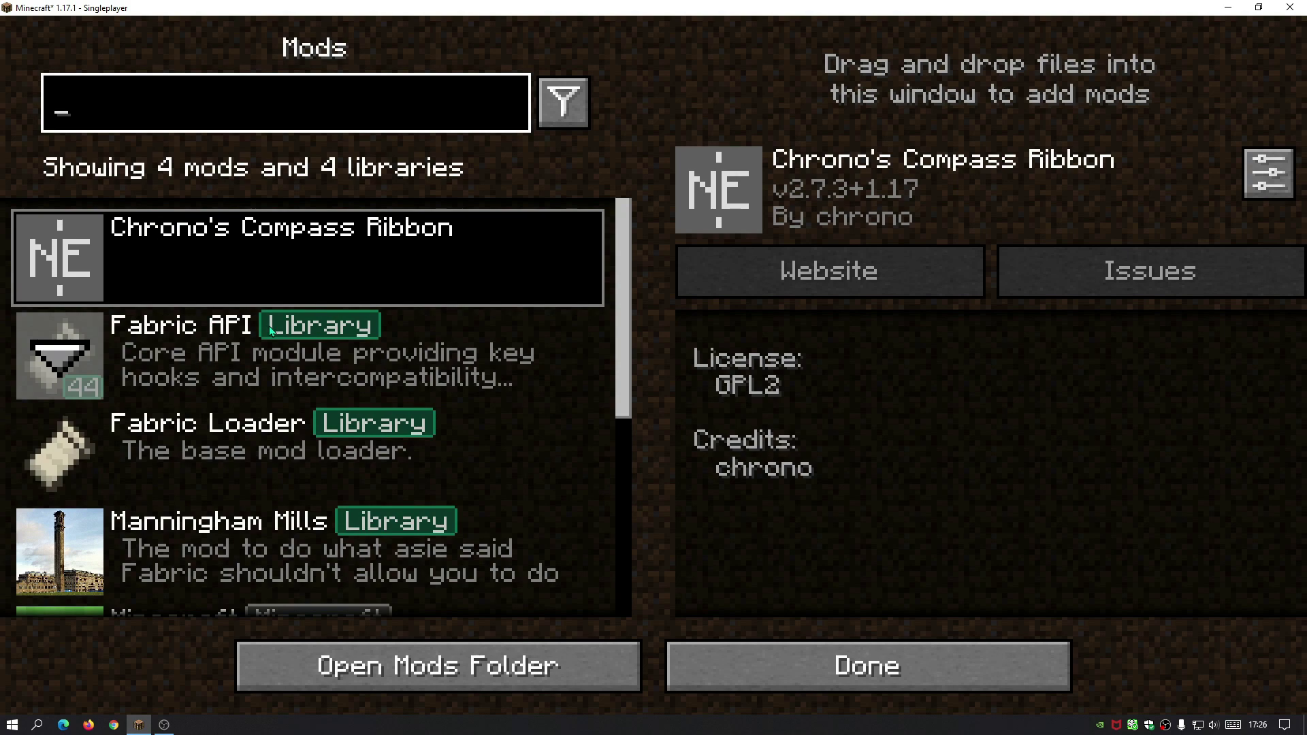
scroll(270, 333, "down", 3)
scroll(271, 333, "up", 1)
scroll(271, 333, "down", 3)
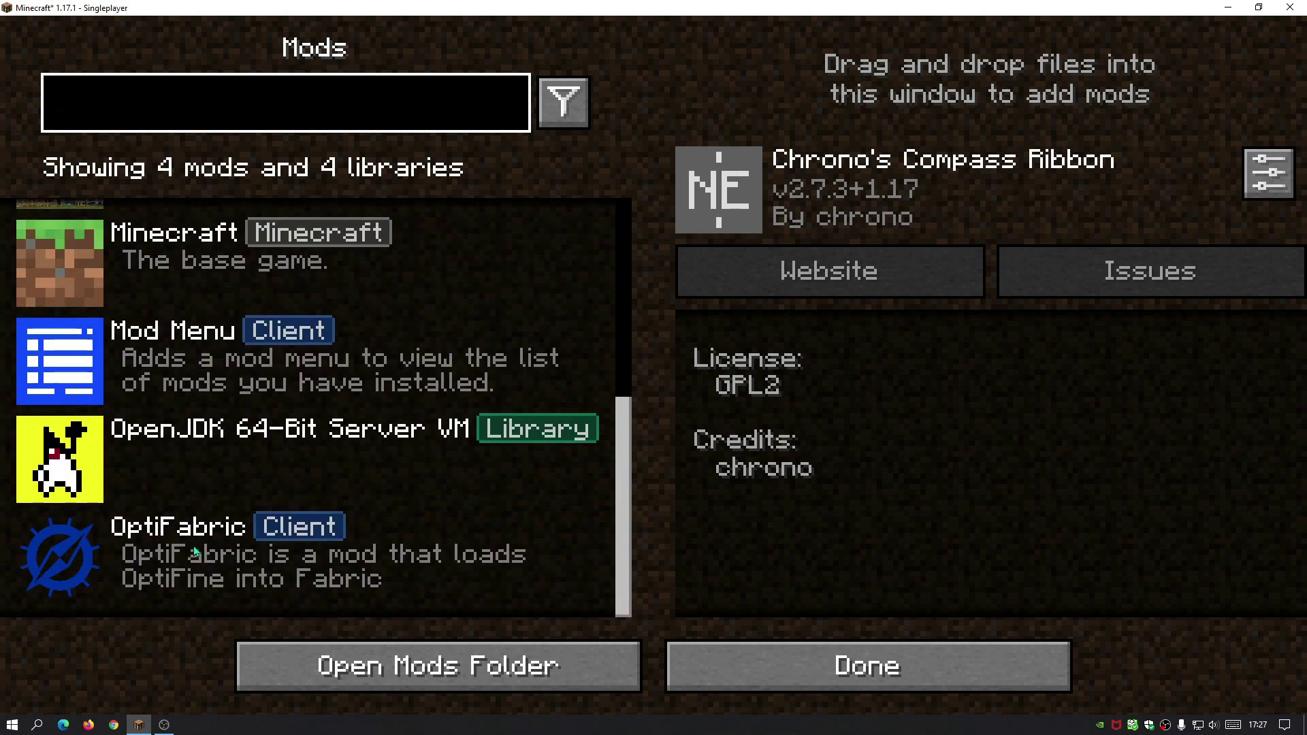
left_click(803, 653)
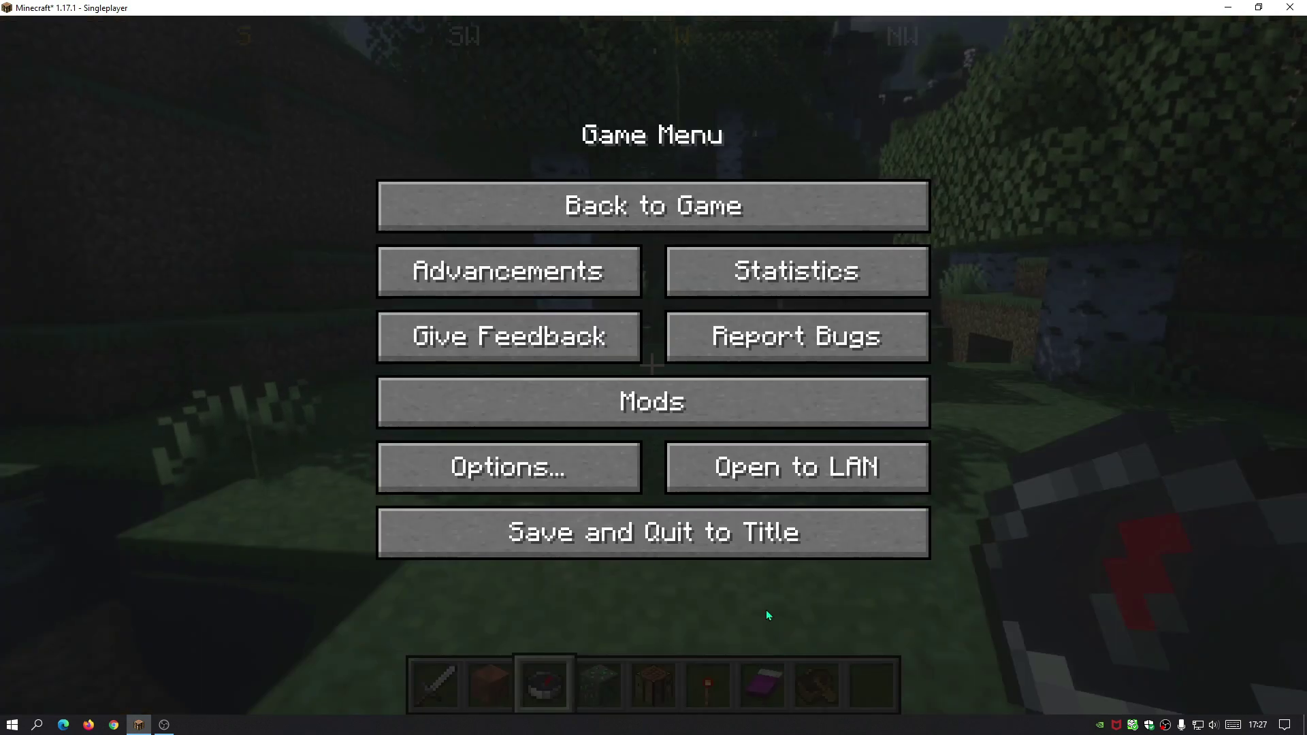
Check which shader pack is selected in the video settings, and return to the game.
left_click(551, 493)
left_click(429, 350)
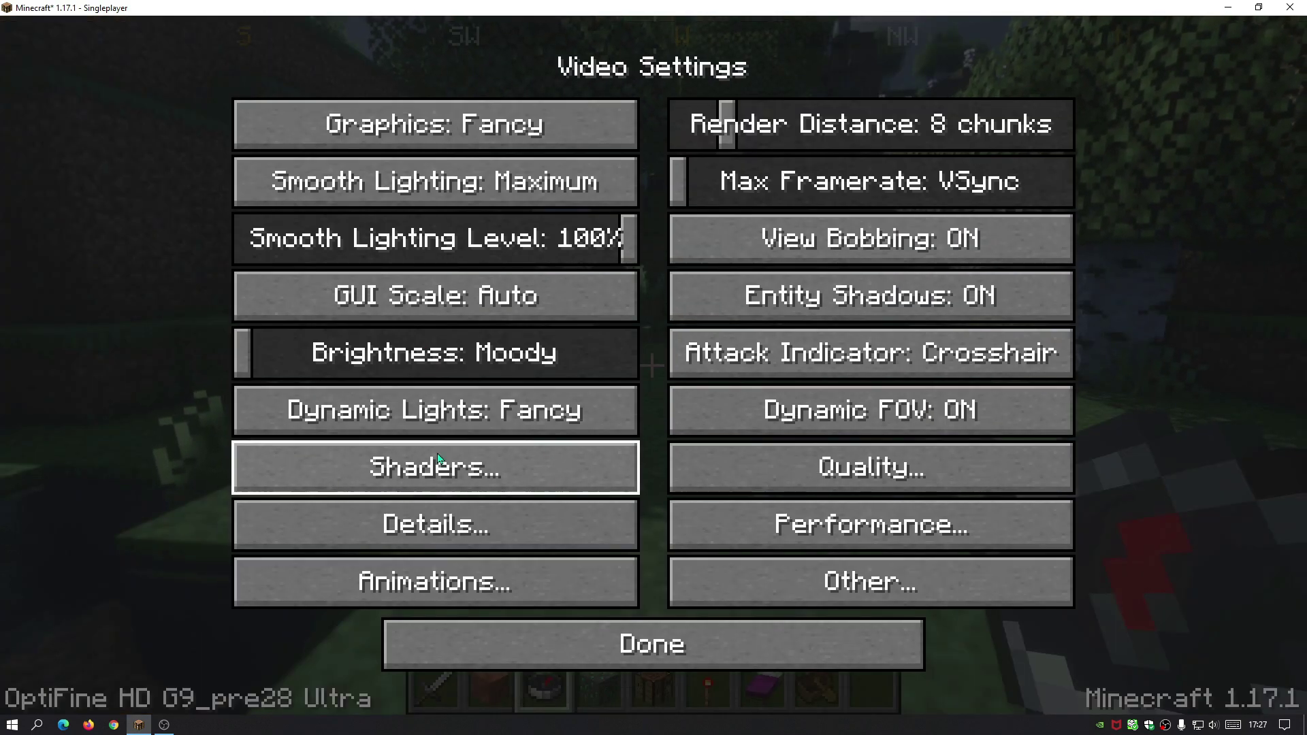
left_click(435, 474)
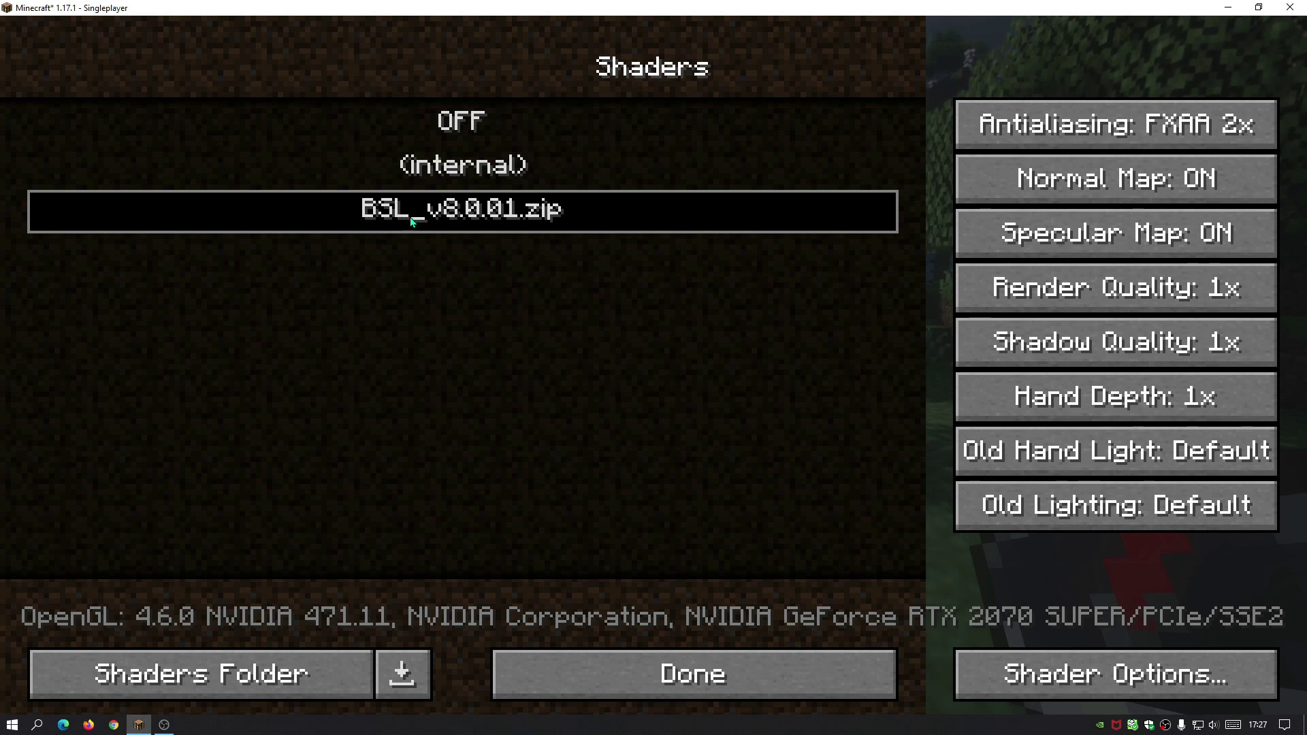
left_click(742, 660)
left_click(755, 642)
left_click(725, 624)
key("Escape")
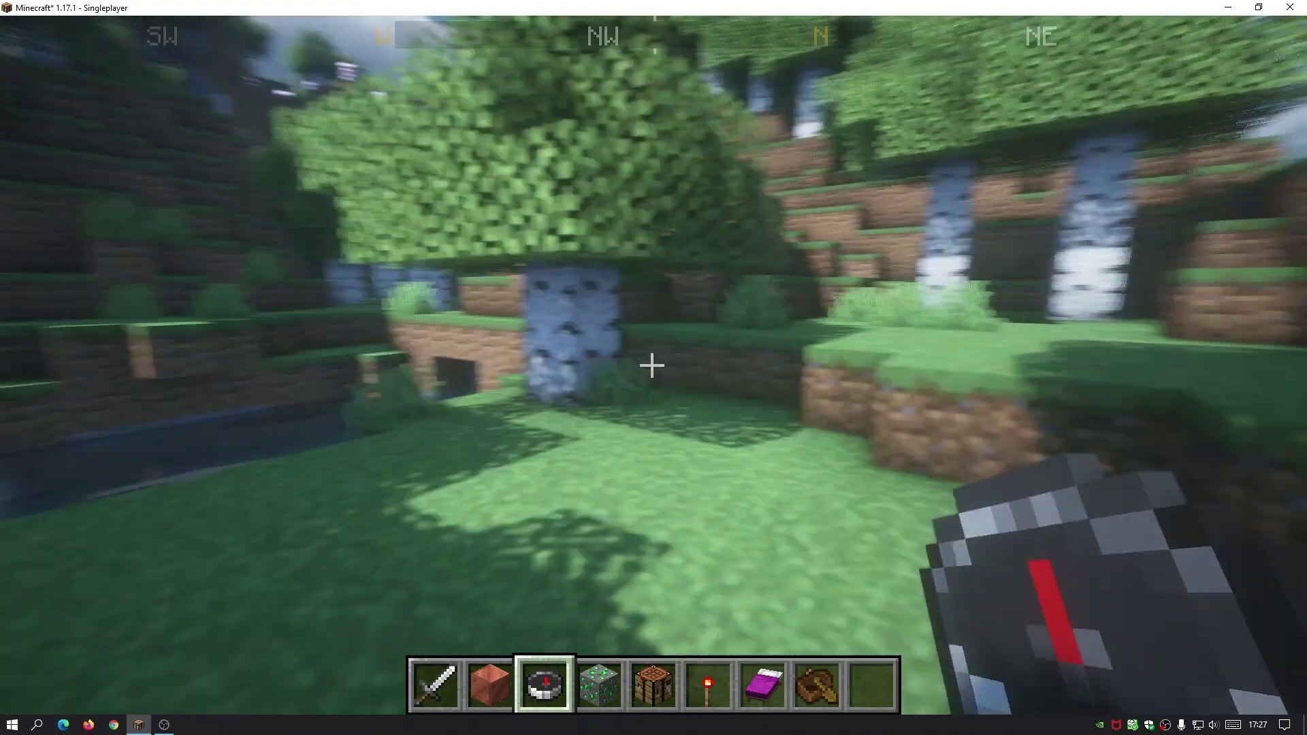
Walk past the crafting table and along the beach to examine the water, sky and trees under the shaders.
key("w")
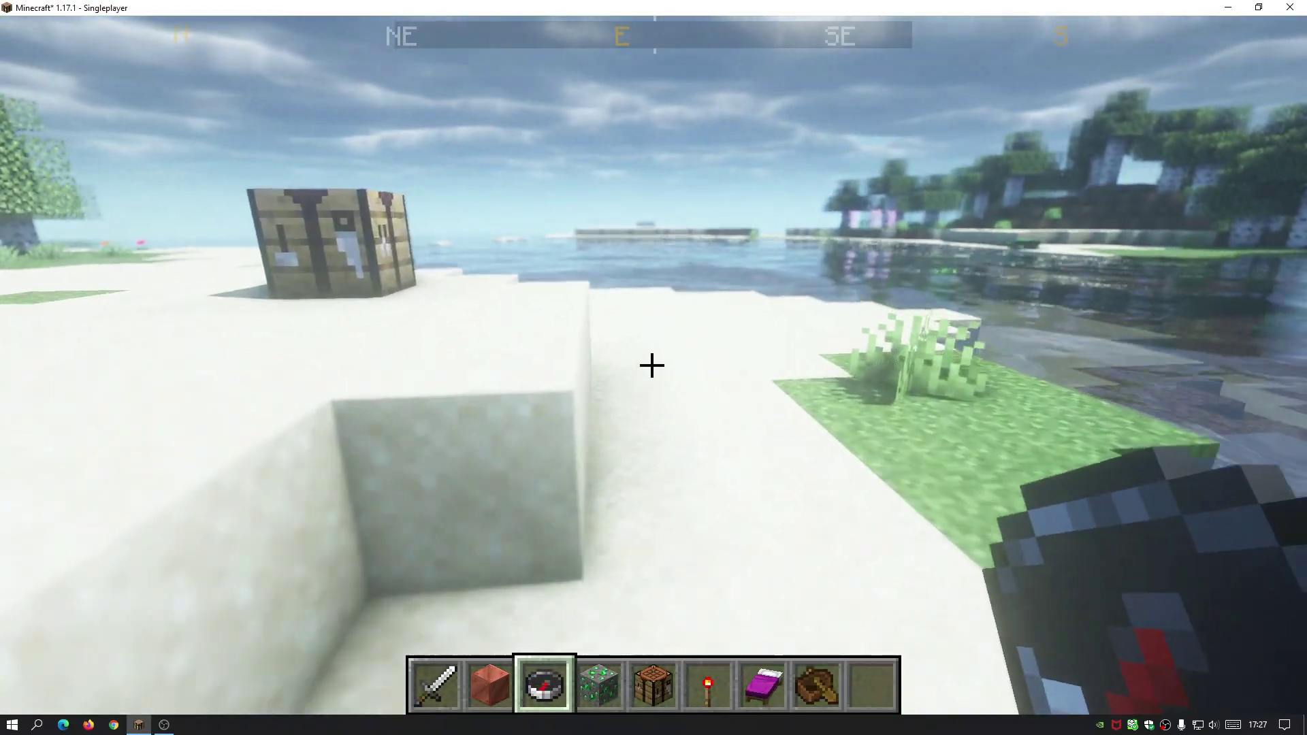
key("w")
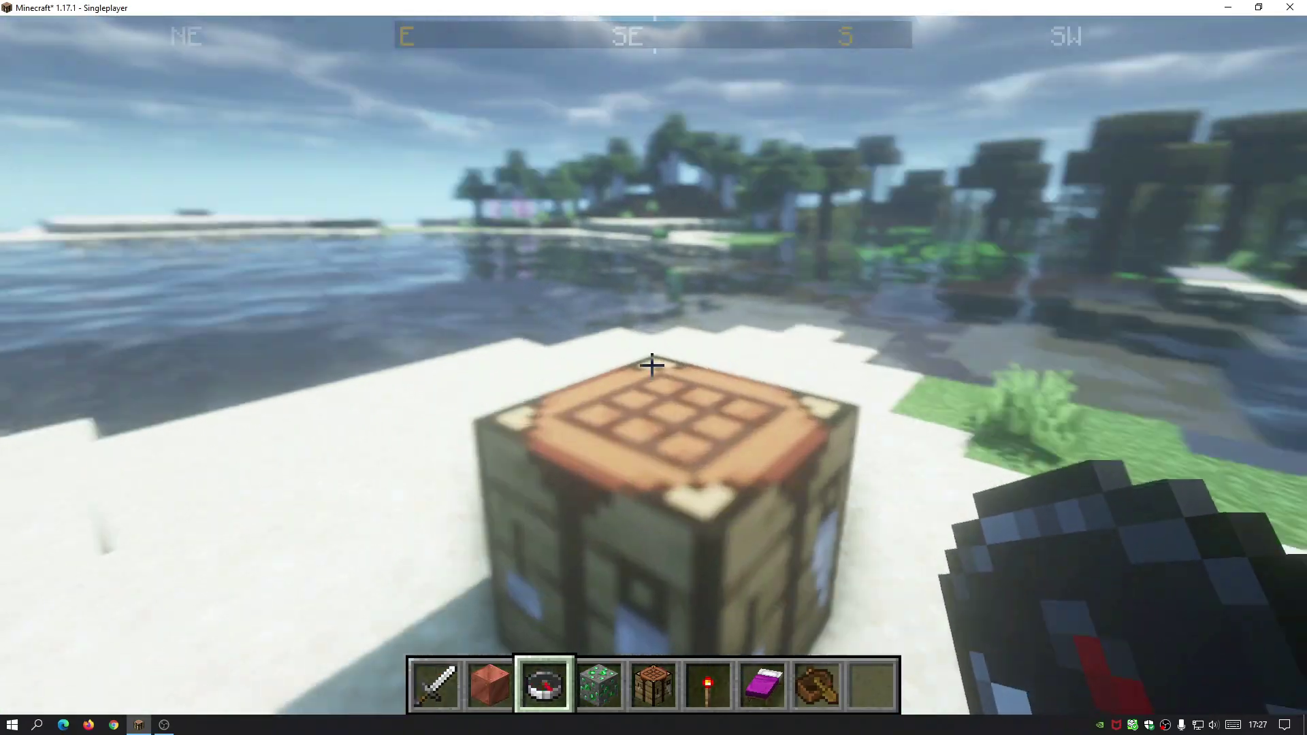
key("w")
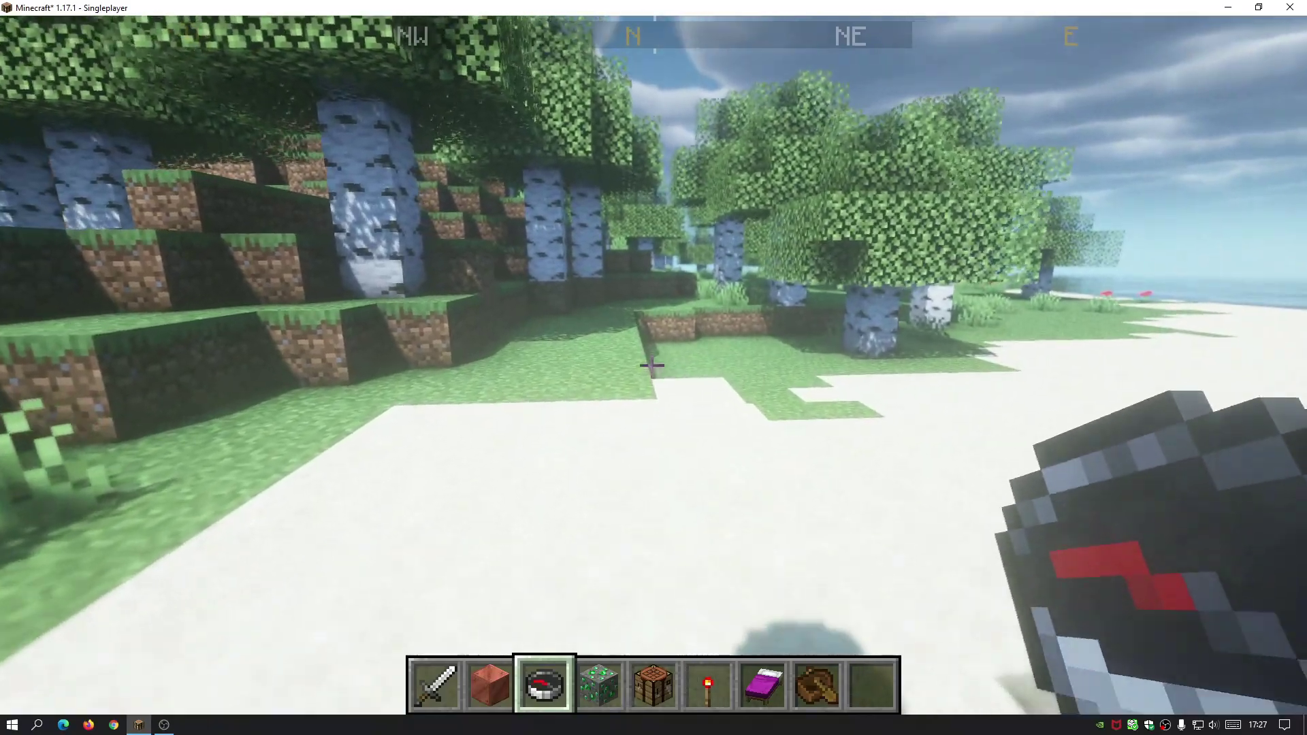
key("w")
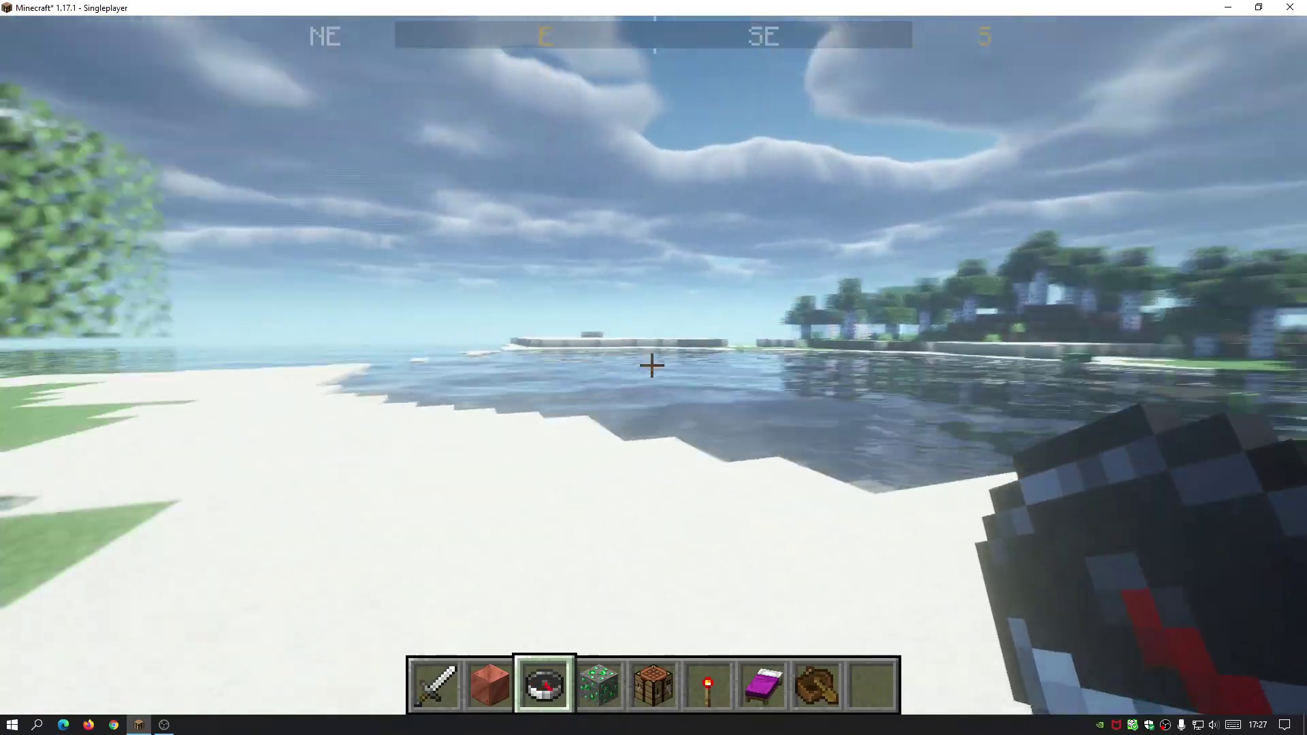
key("w")
Turn Round Sun & Moon off in the BSL shader's Atmospherics options, and resume the game.
key("Escape")
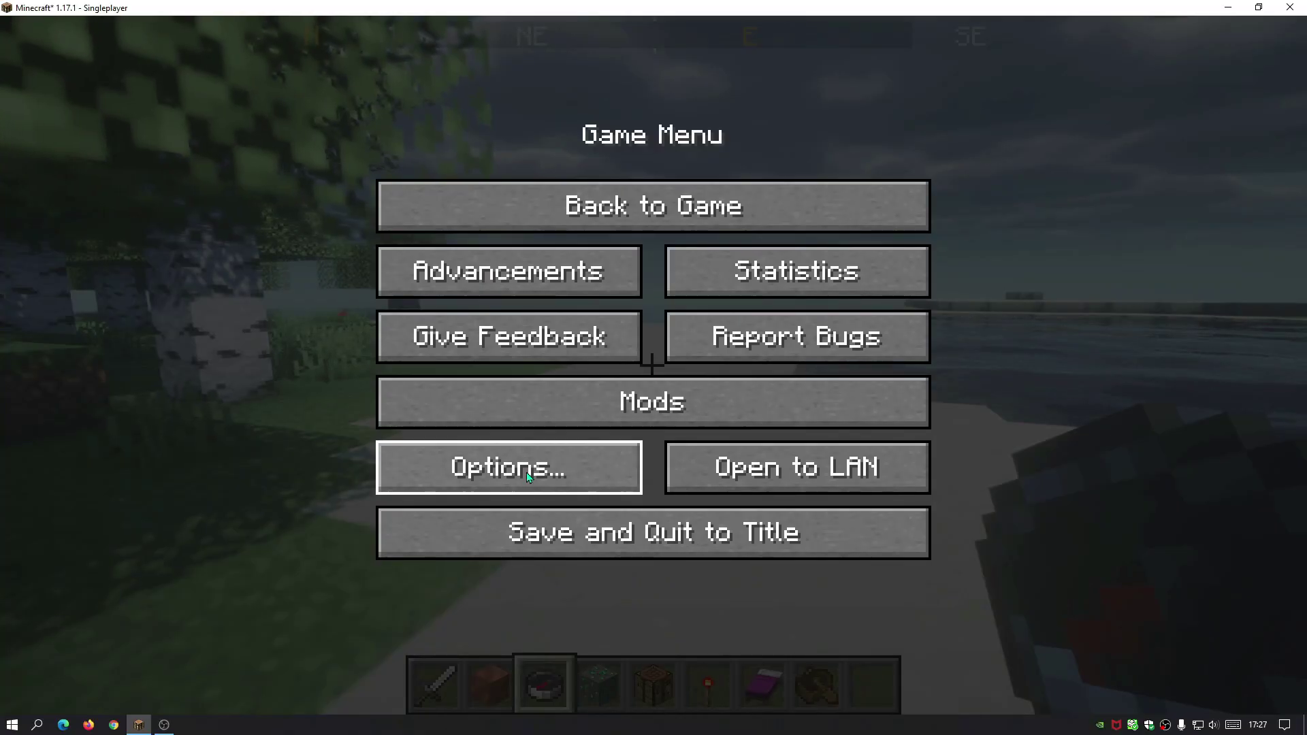
left_click(533, 475)
left_click(467, 353)
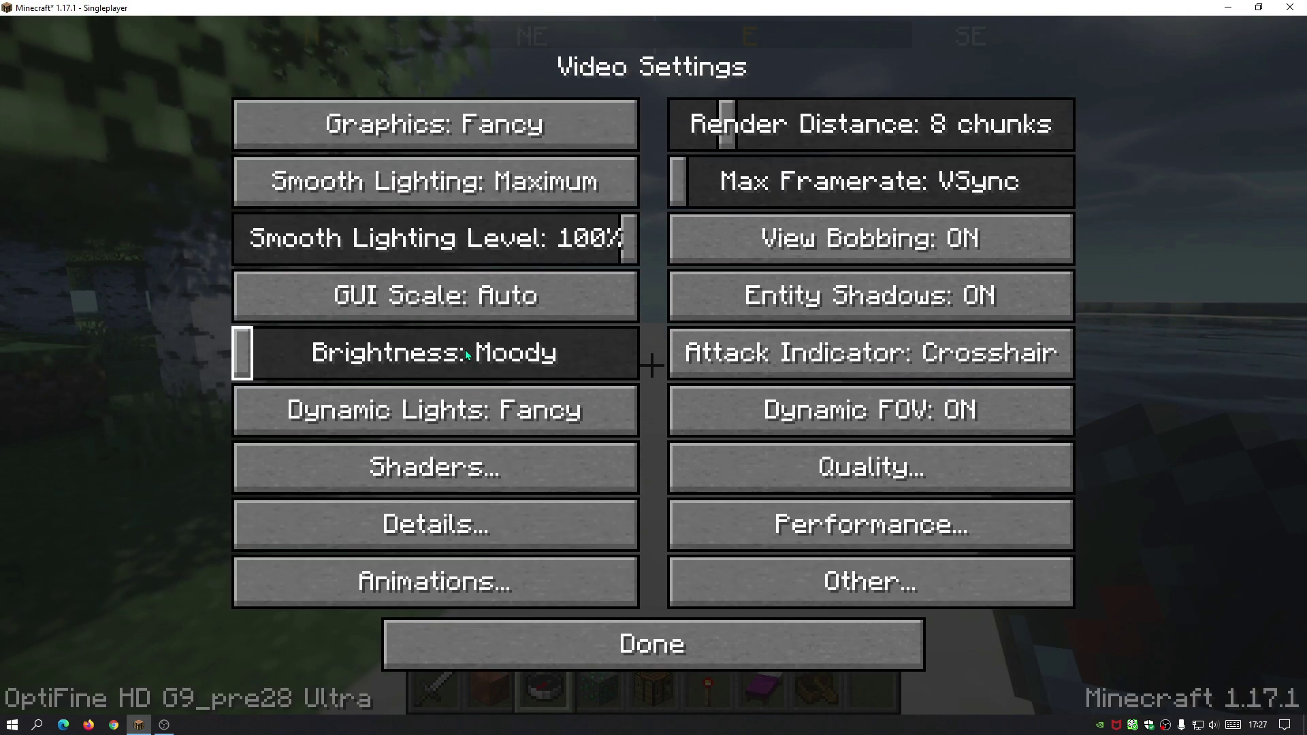
left_click(470, 477)
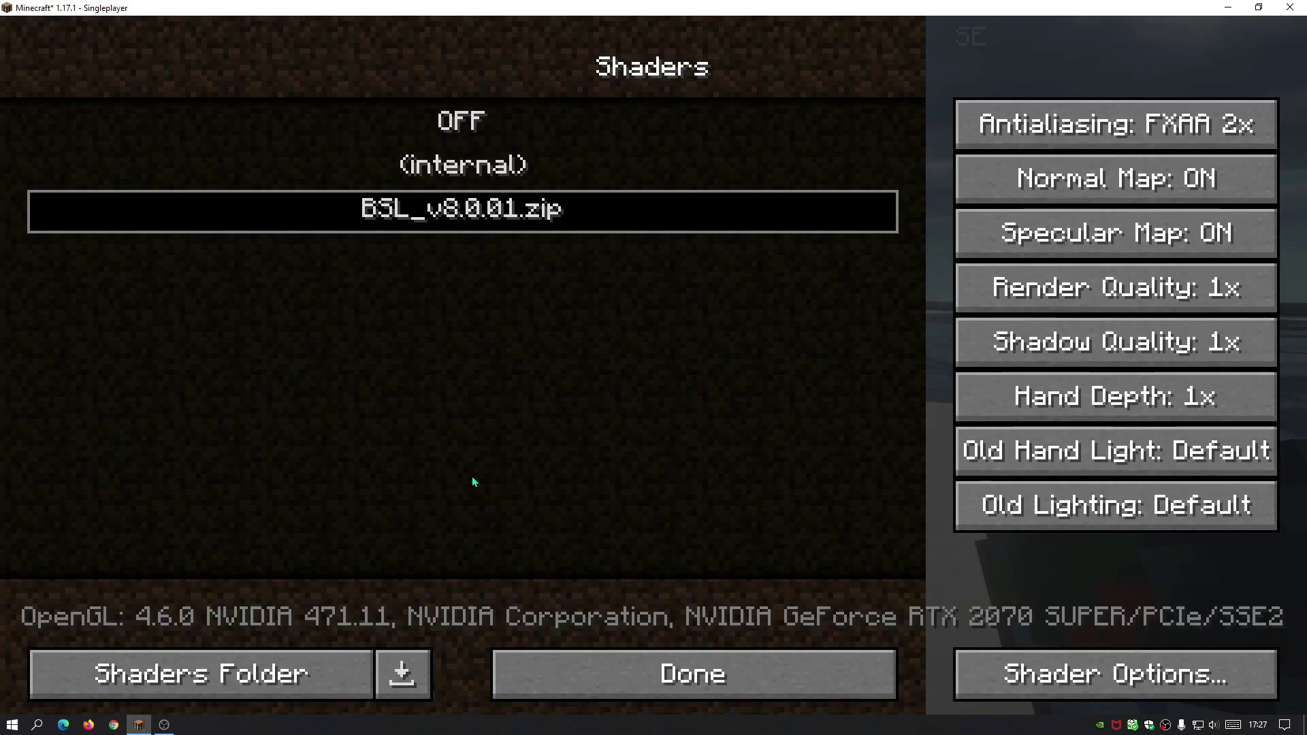
left_click(1084, 654)
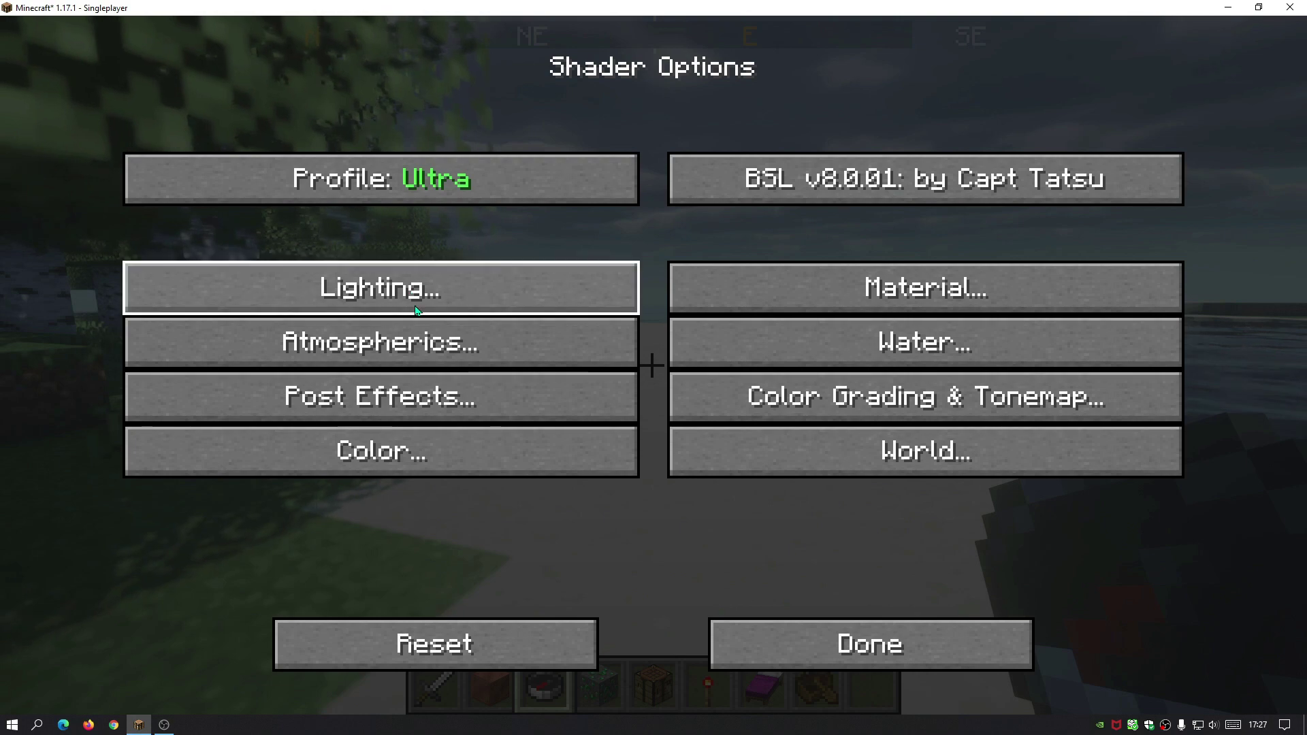
left_click(443, 335)
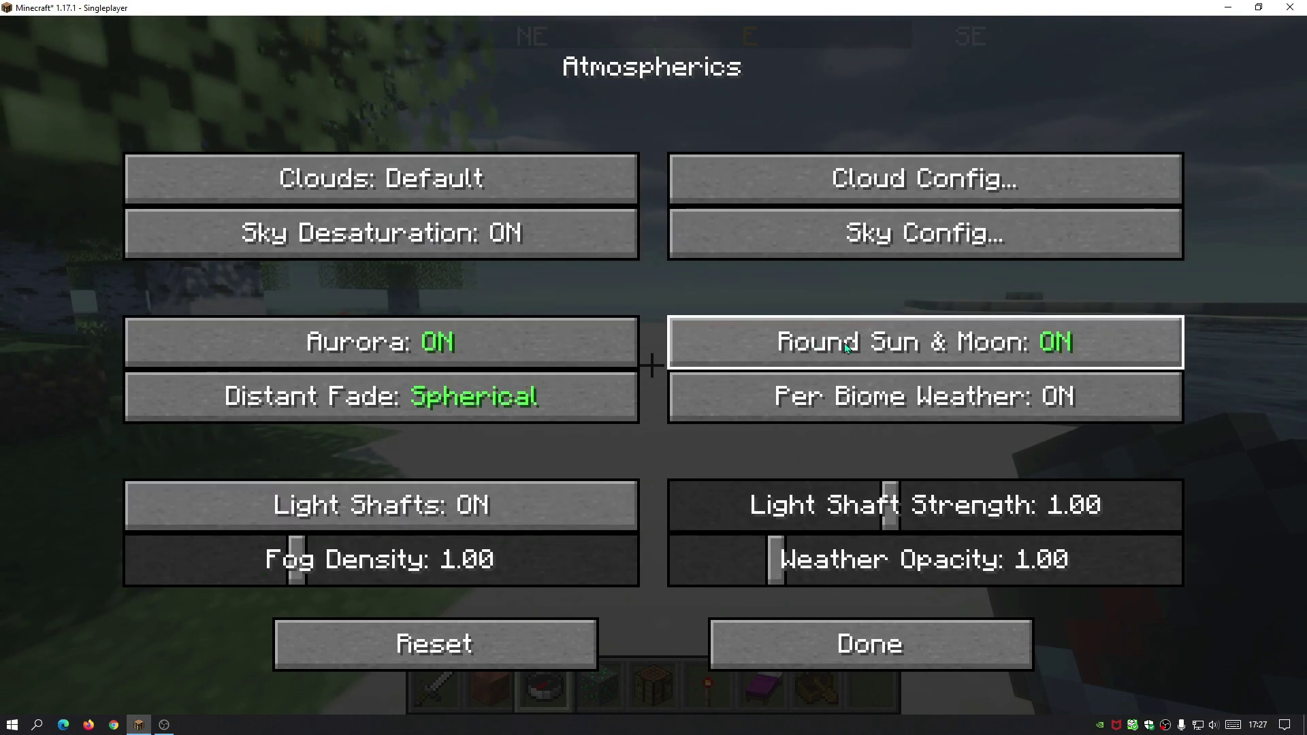
left_click(1073, 342)
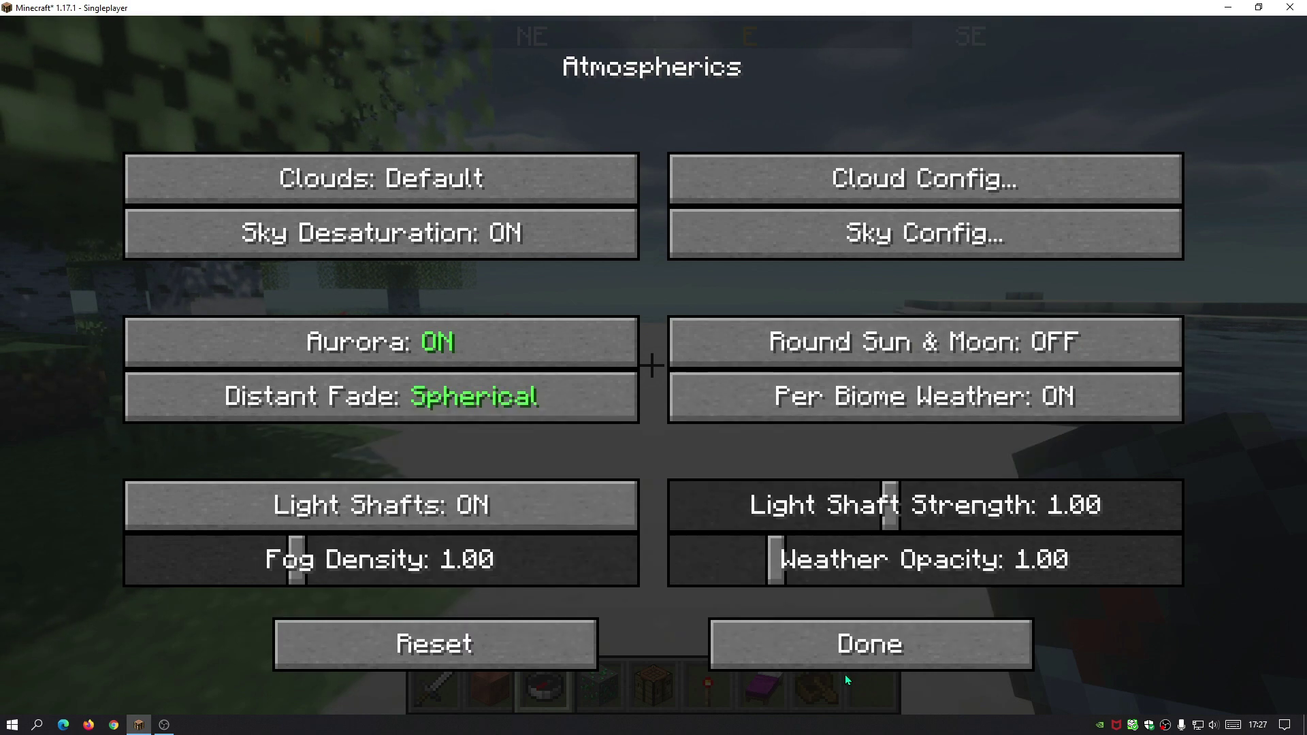
left_click(789, 642)
left_click(790, 643)
key("Escape")
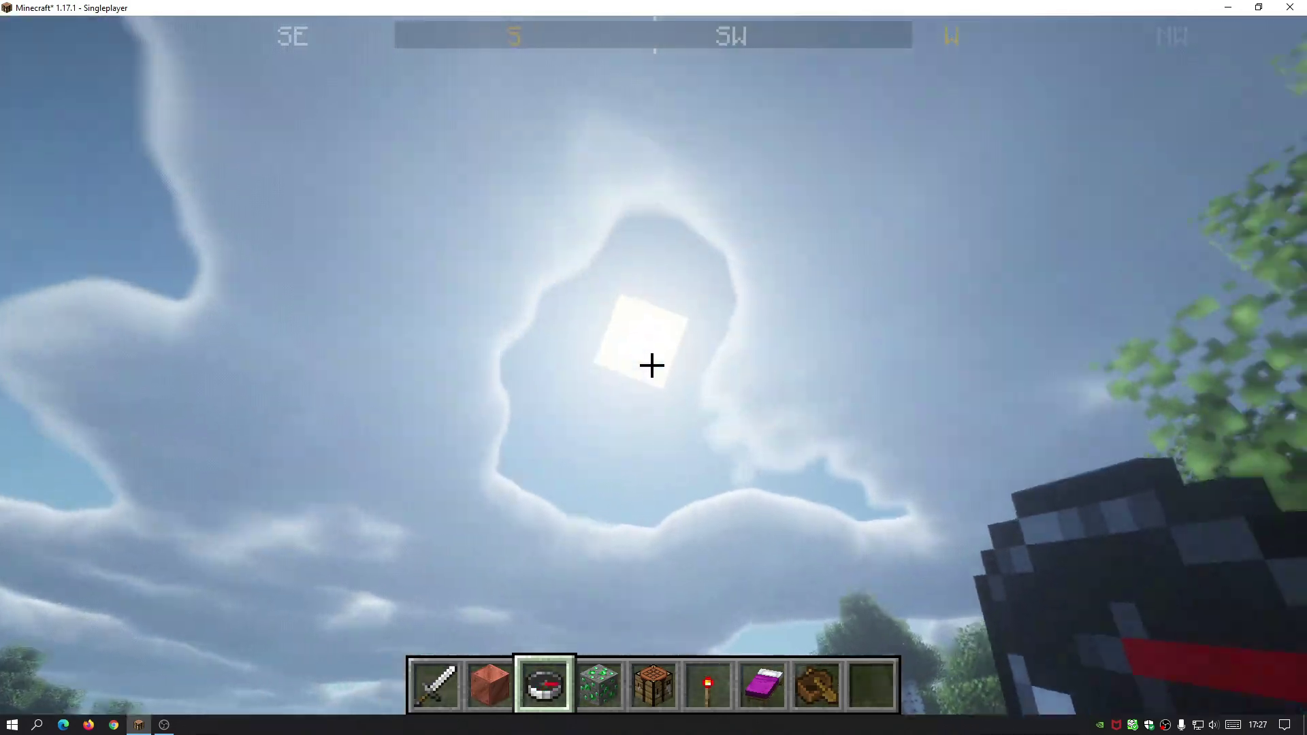
Review the BSL shader's Atmospherics options, including the Aurora setting, and return to the game.
key("Escape")
left_click(509, 467)
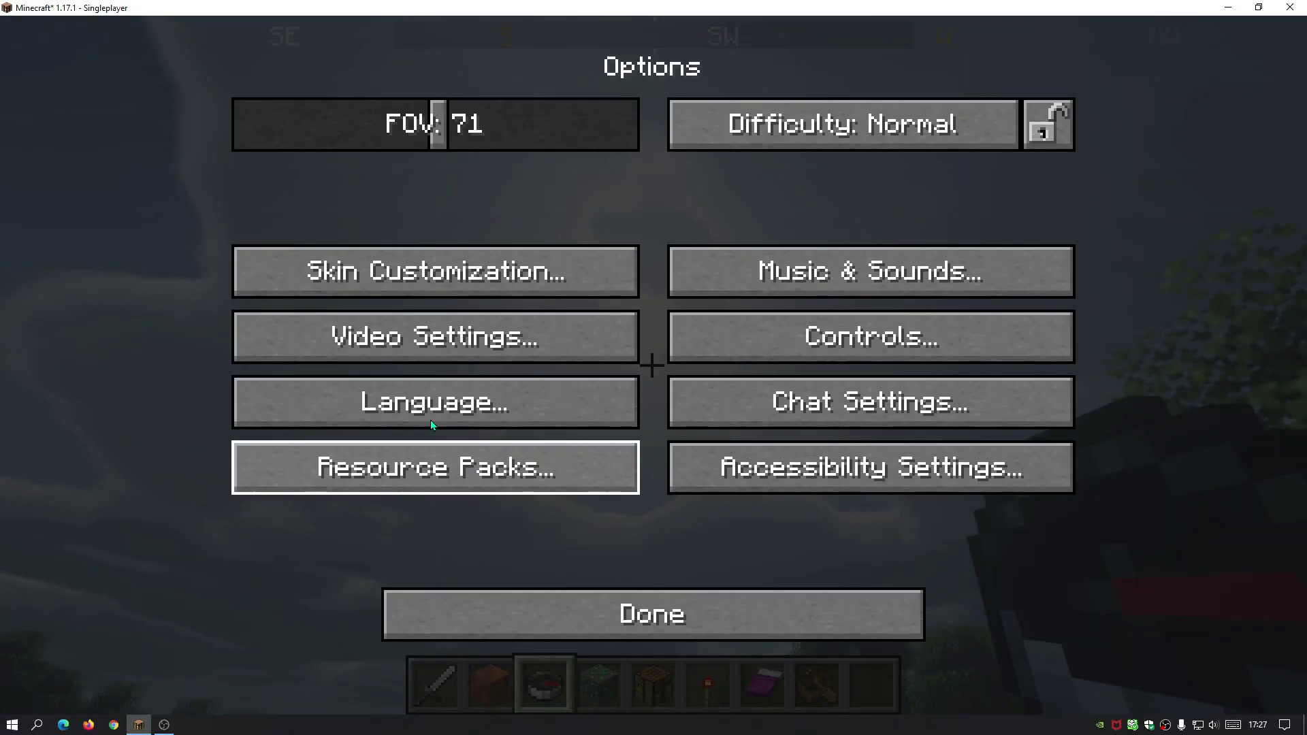
left_click(409, 336)
left_click(407, 463)
left_click(1067, 670)
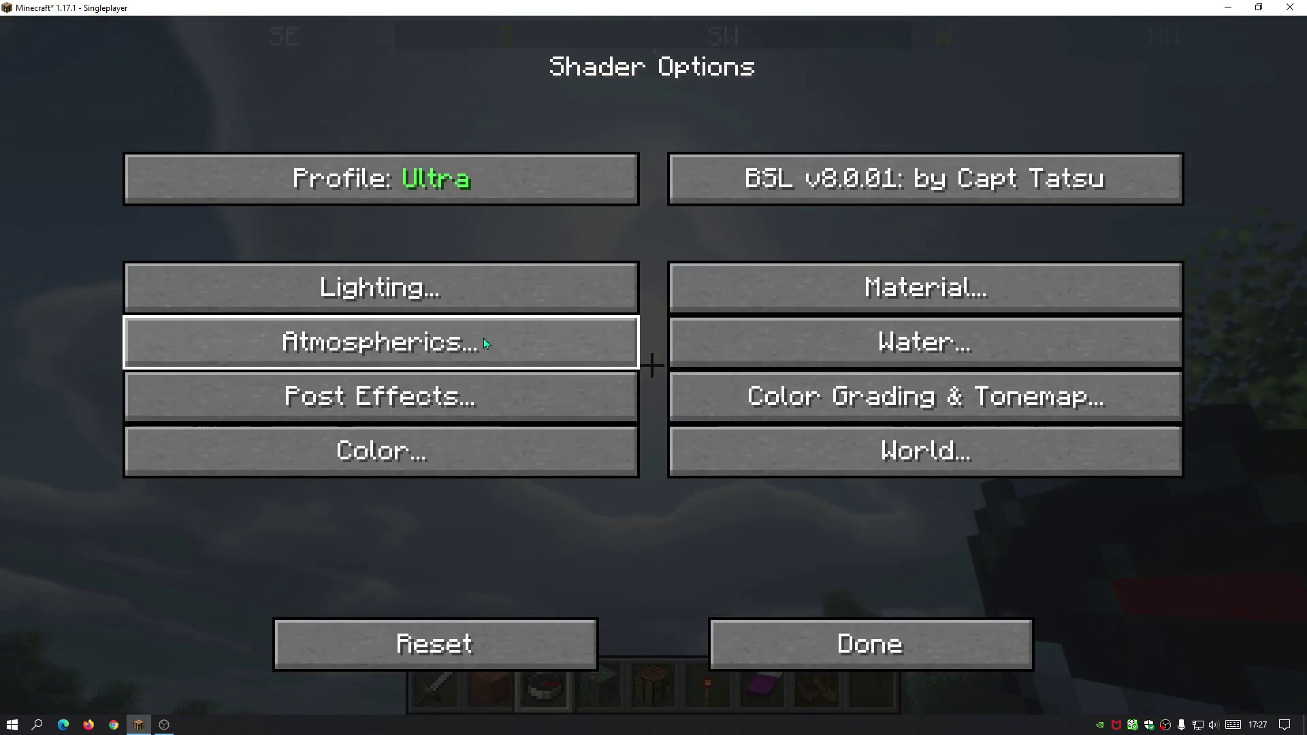
left_click(570, 340)
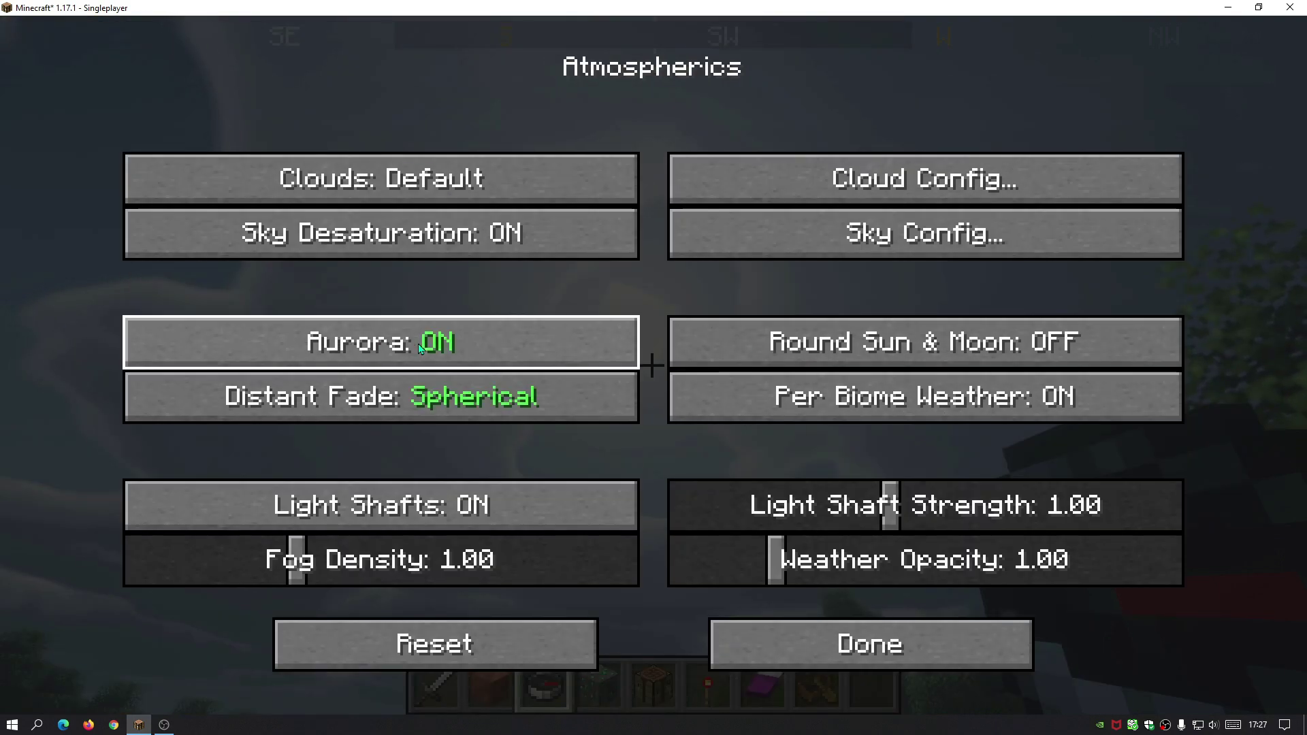
left_click(806, 644)
key("Escape")
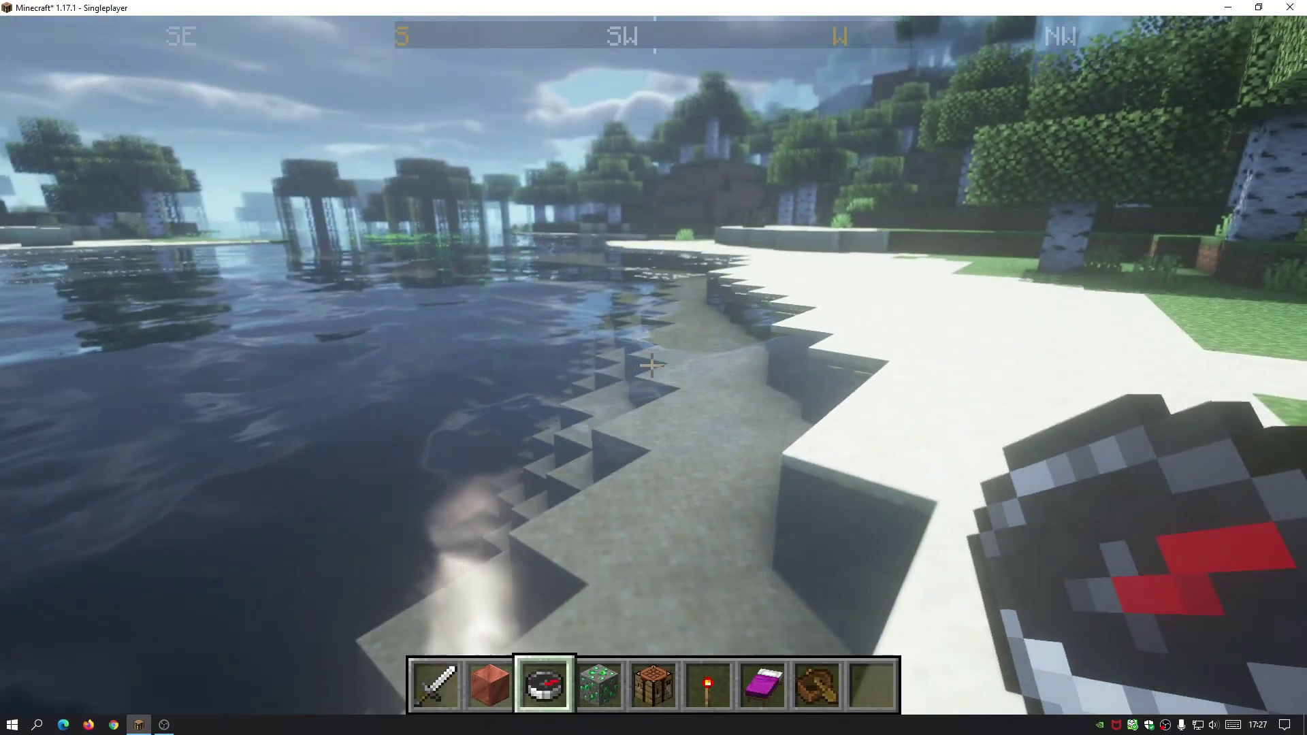
Walk from the shoreline through the birch forest to examine the shader's shadows, foliage and lighting.
key("w")
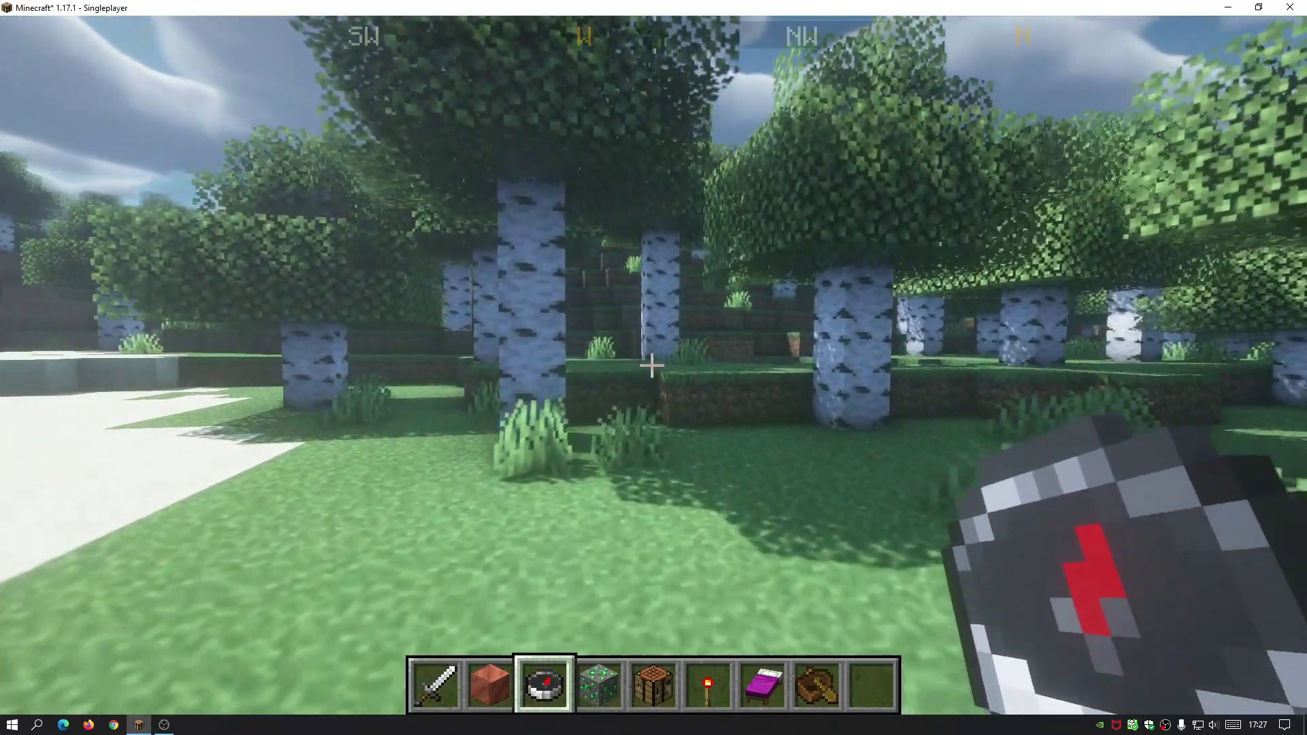
key("w")
key("w")
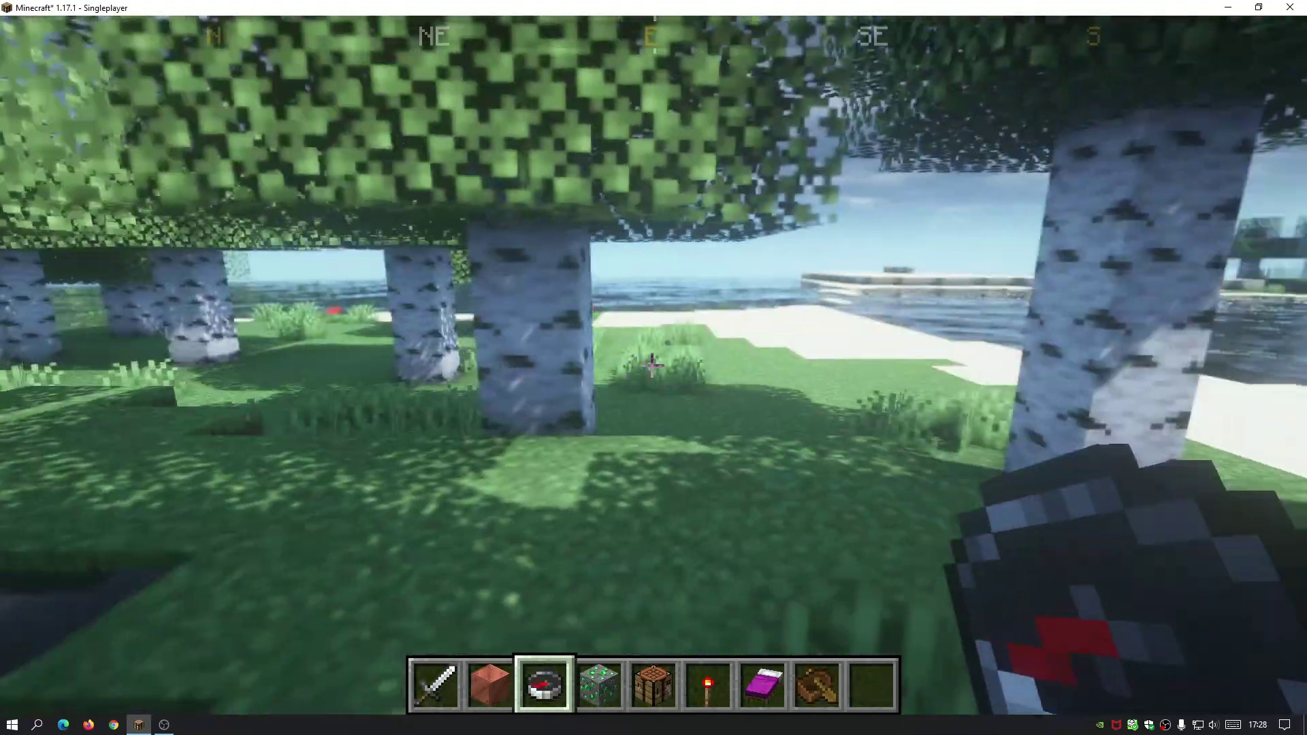
key("w")
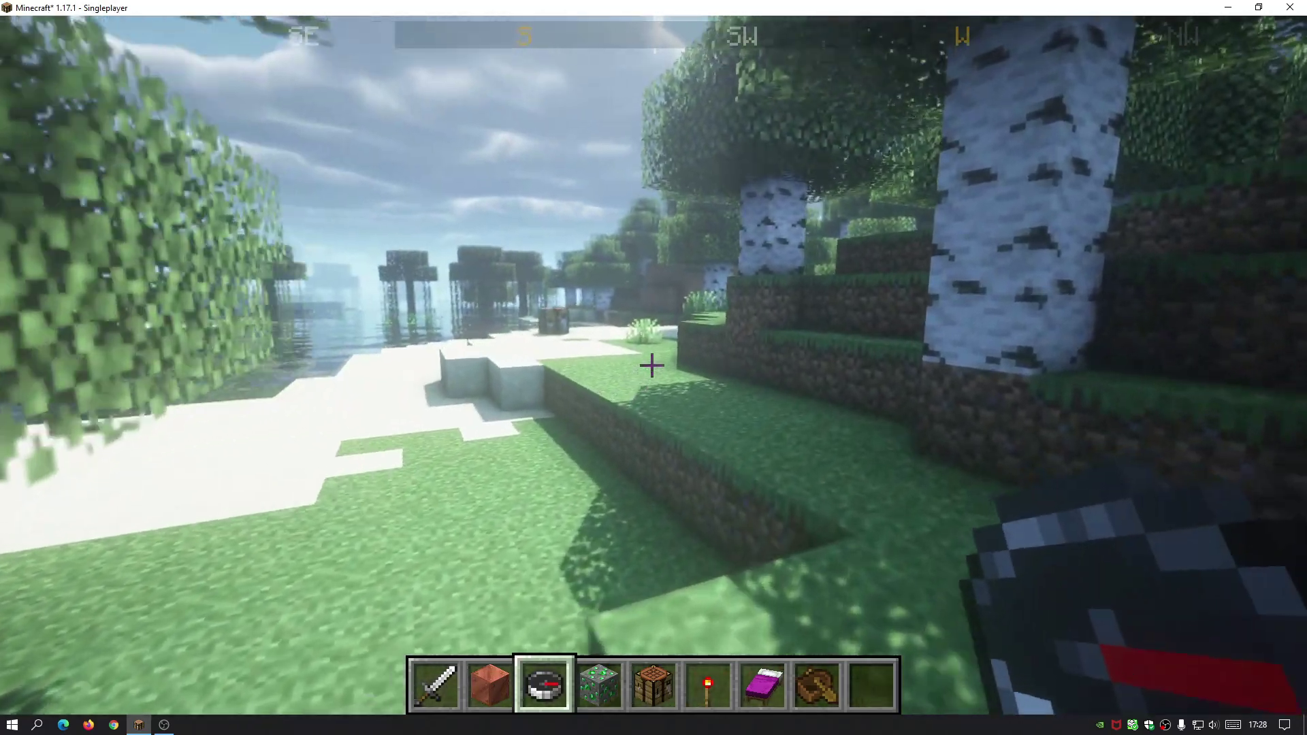
key("w")
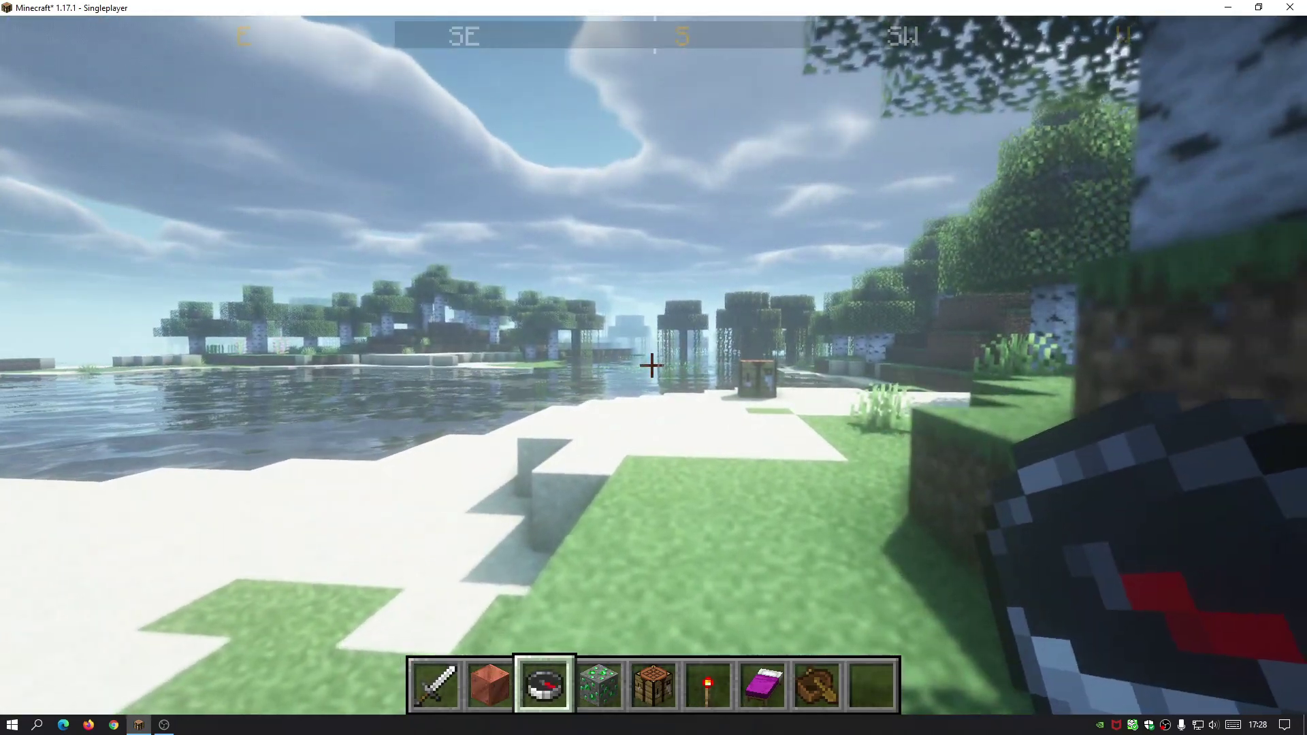
key("w")
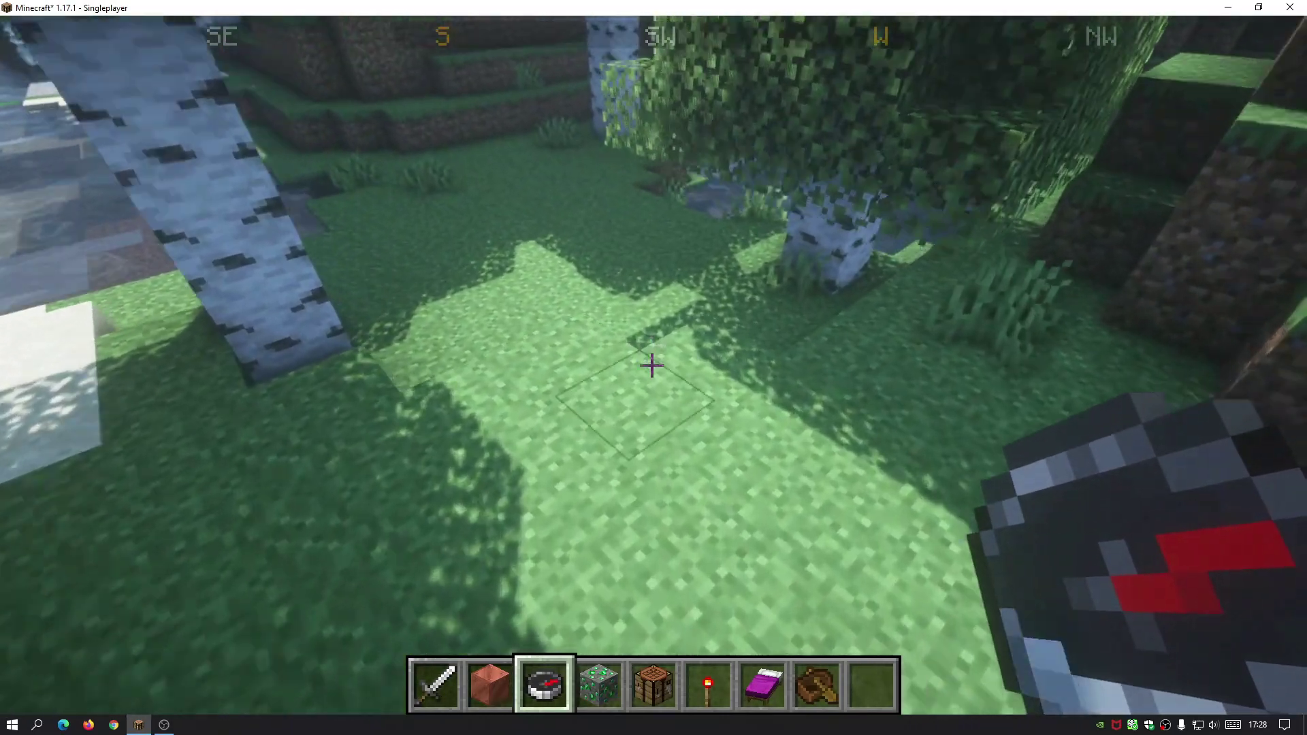
Walk through the birch grove, up the dirt slope and back down to the shore to examine shadows, foliage and water.
key("w")
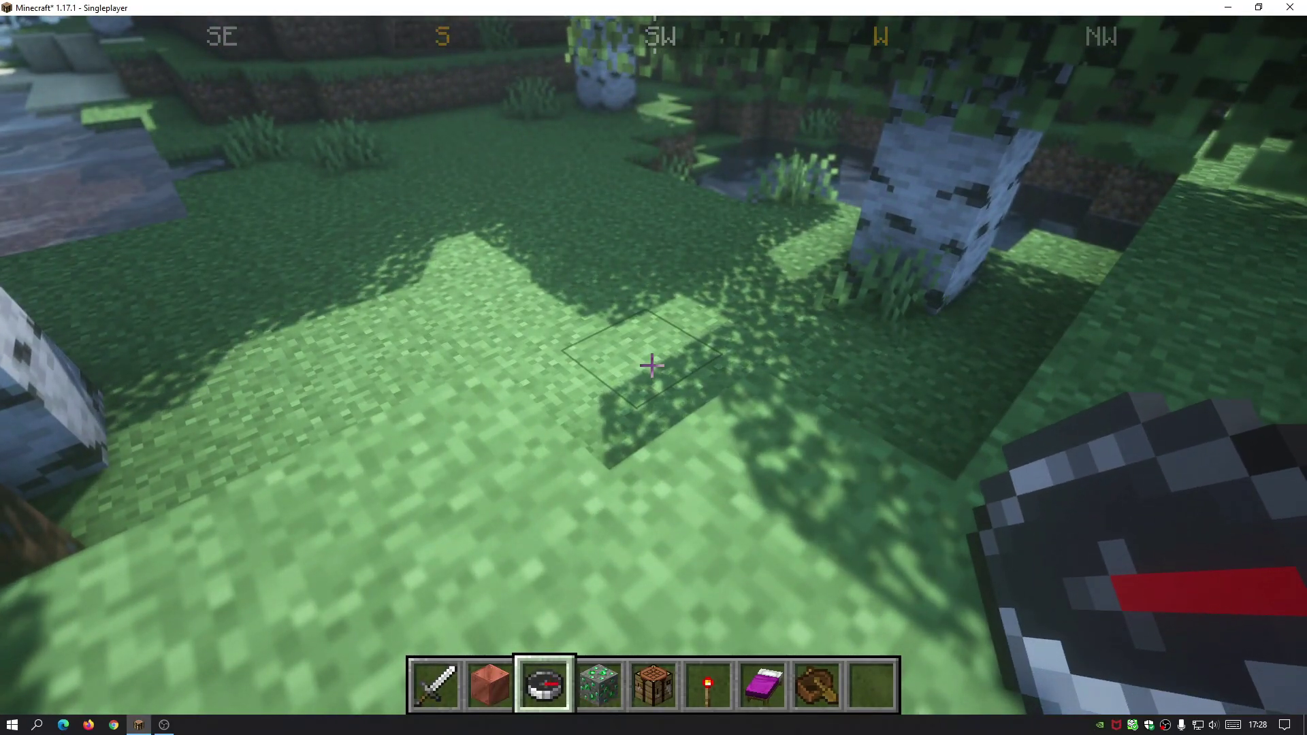
key("w")
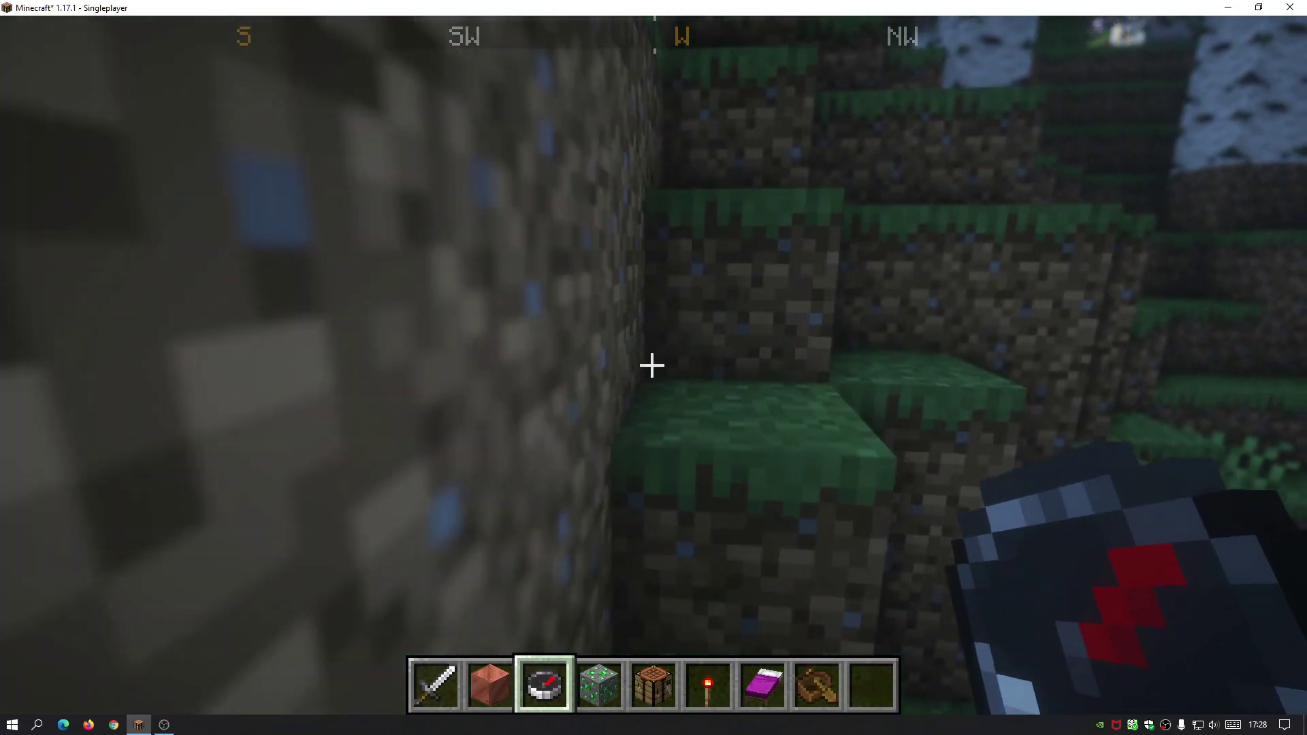
key("w")
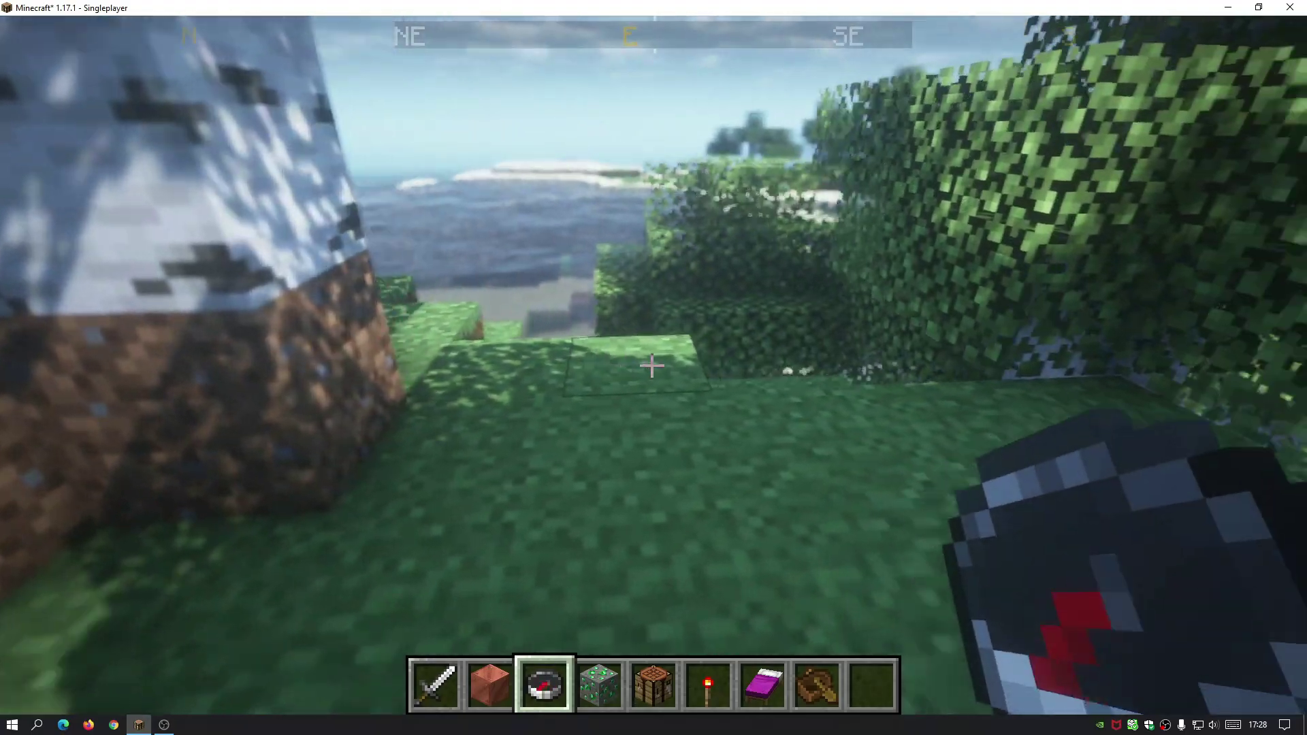
key("w")
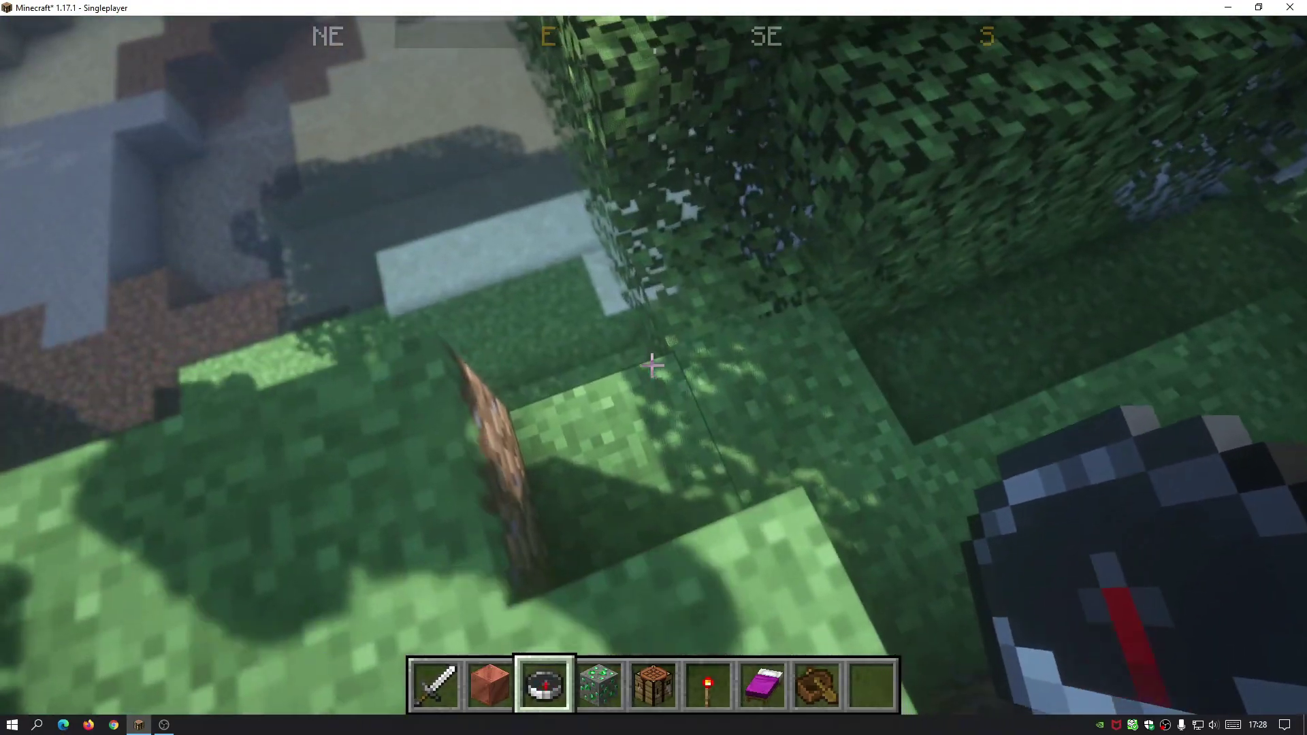
key("w")
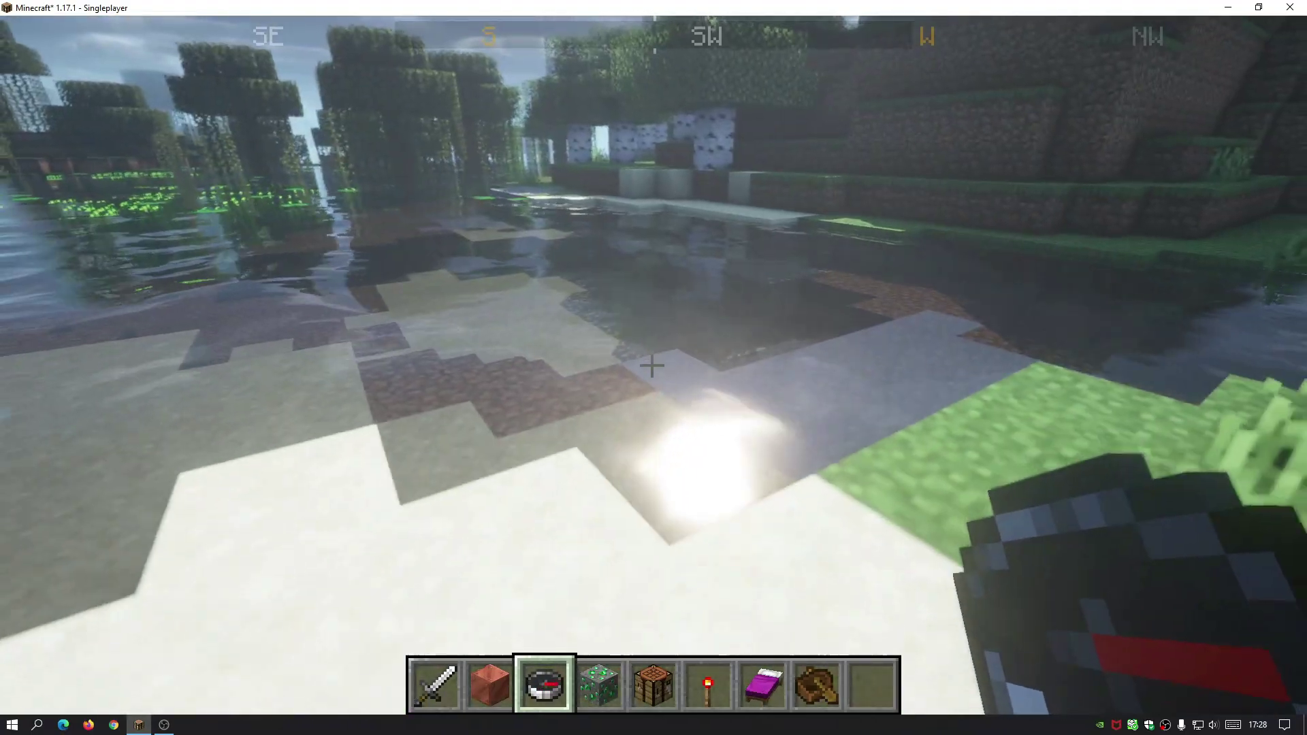
key("w")
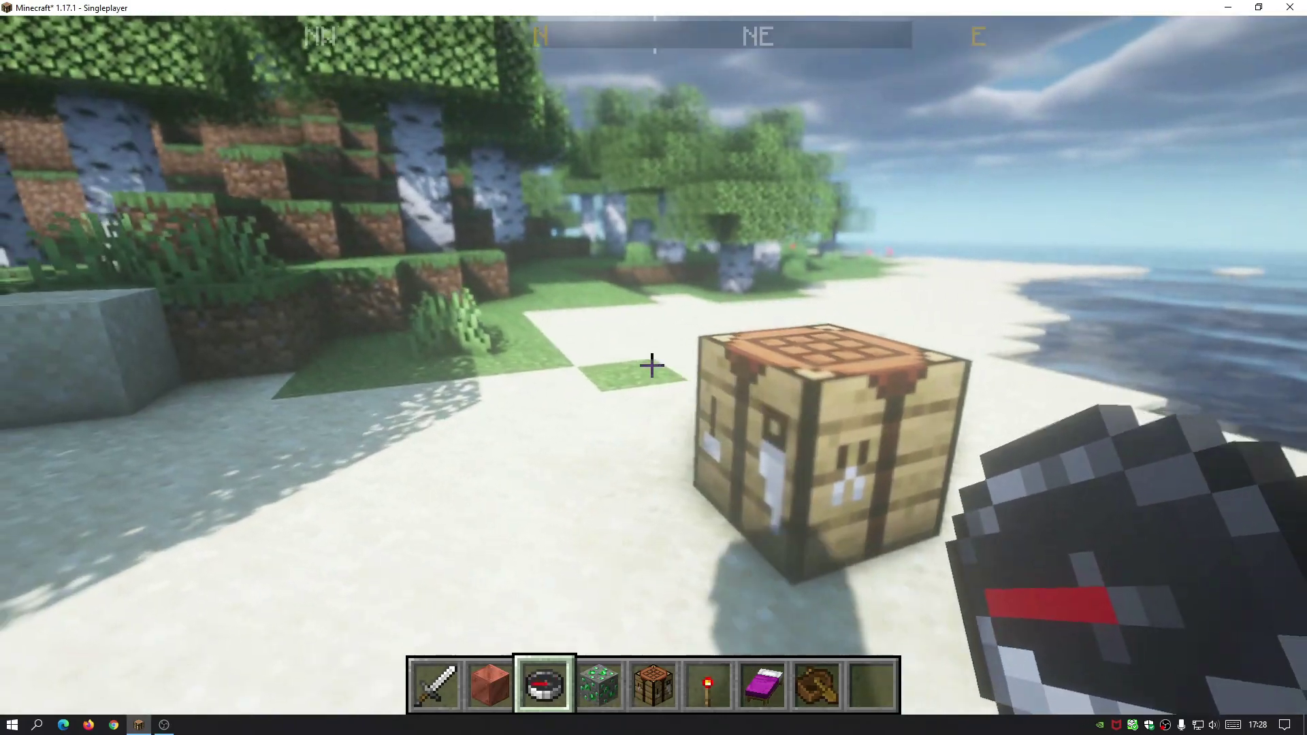
Walk from the crafting table along the beach and under the birch trees to examine light through the leaves and terrain shadows.
key("w")
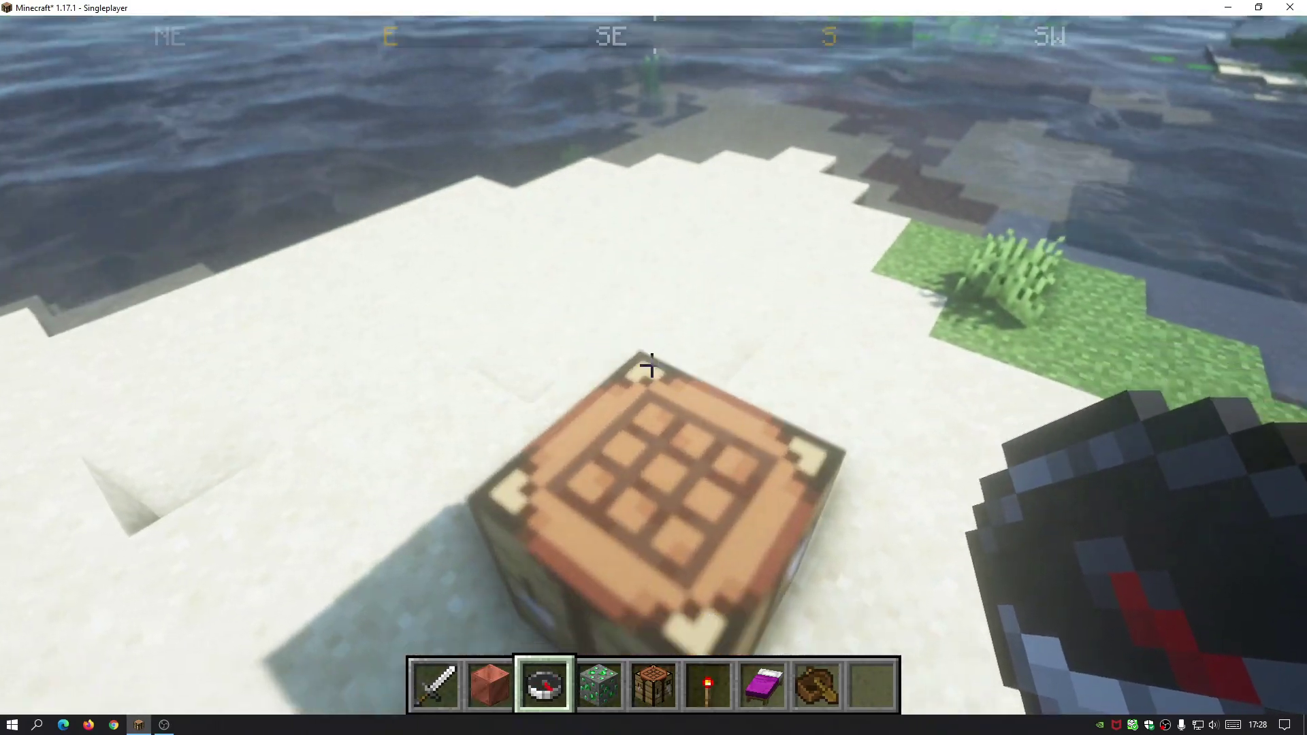
key("s")
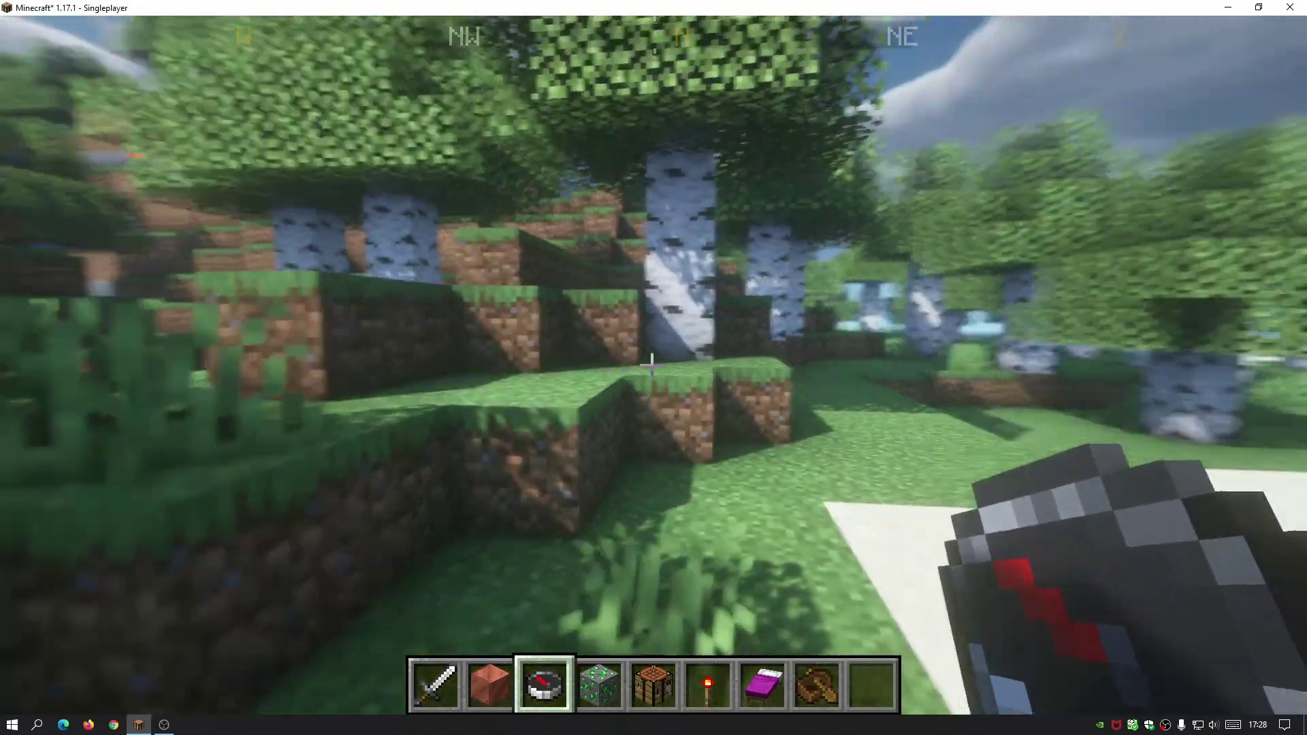
key("w")
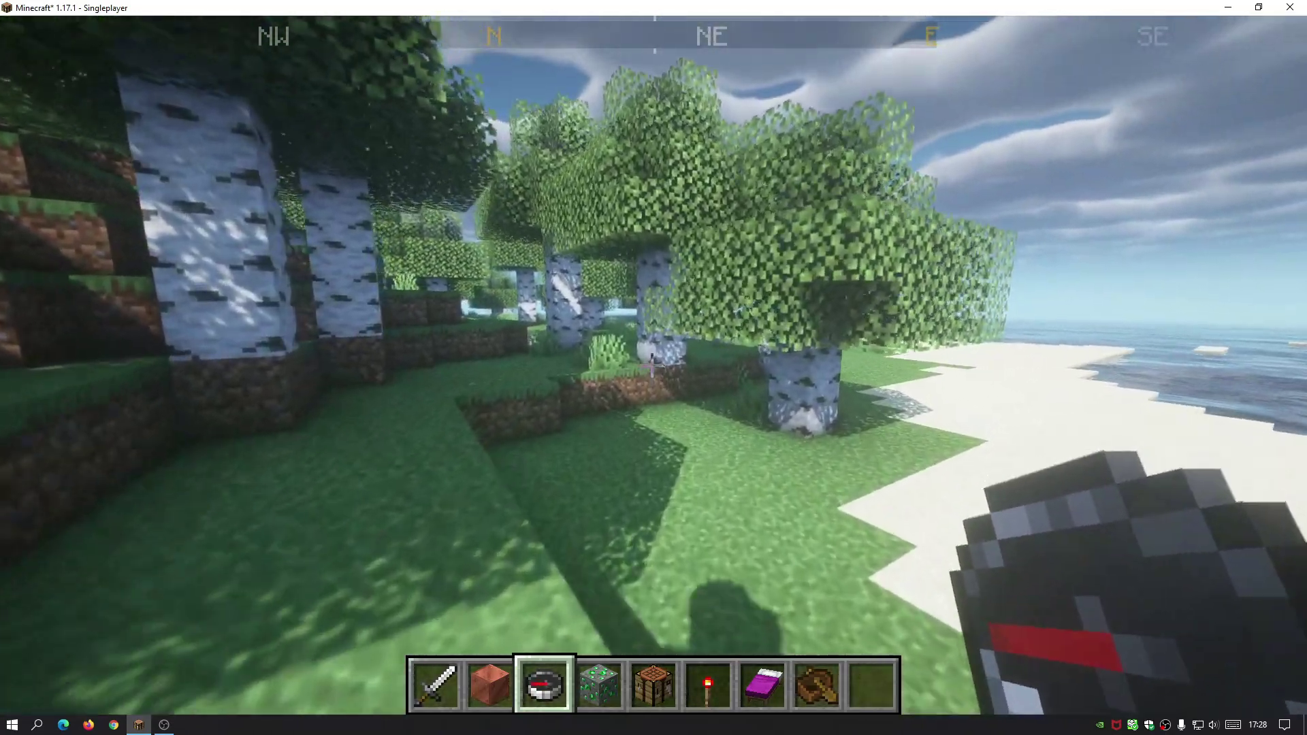
key("w")
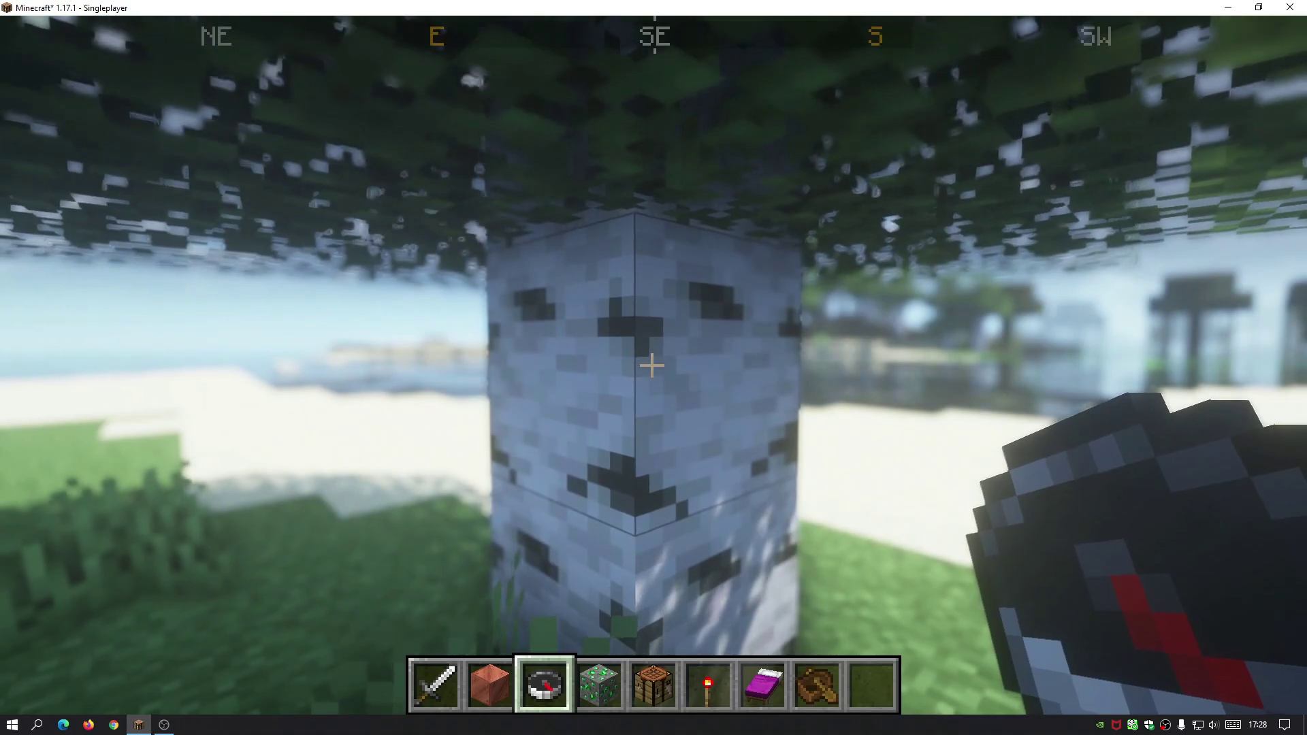
key("w")
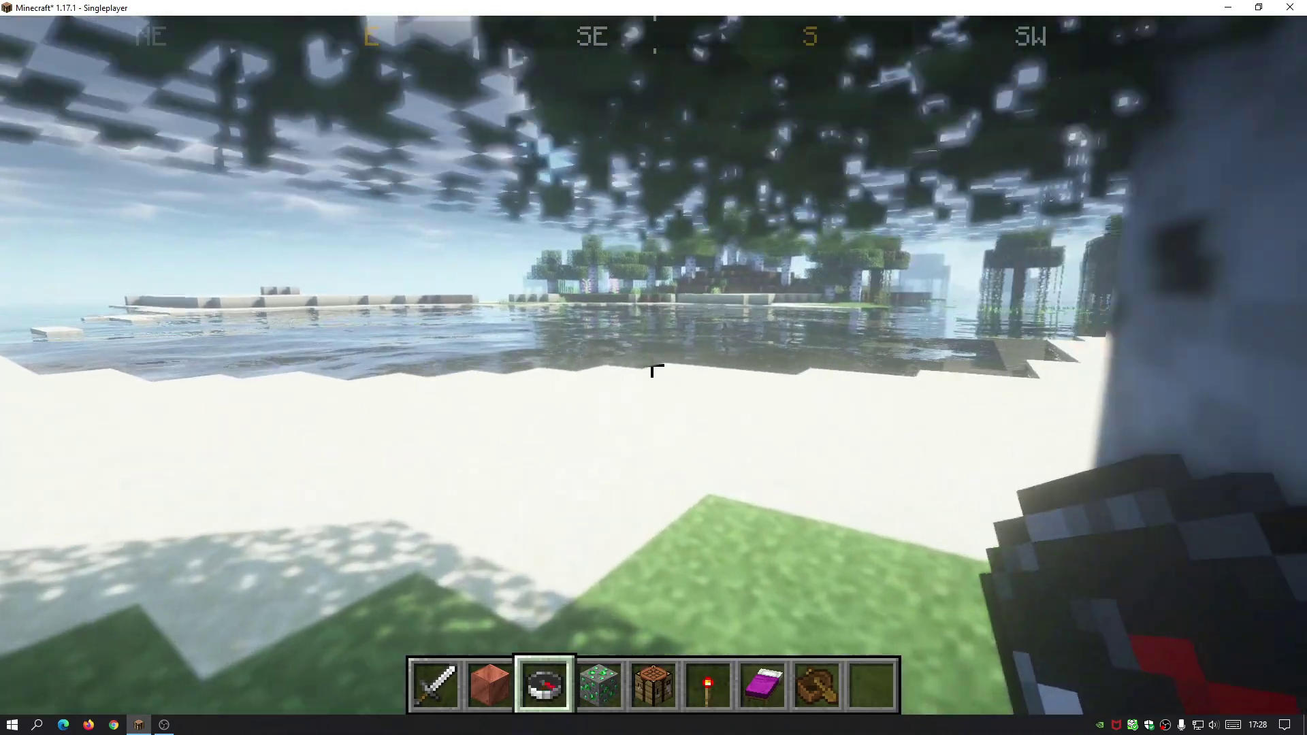
key("w")
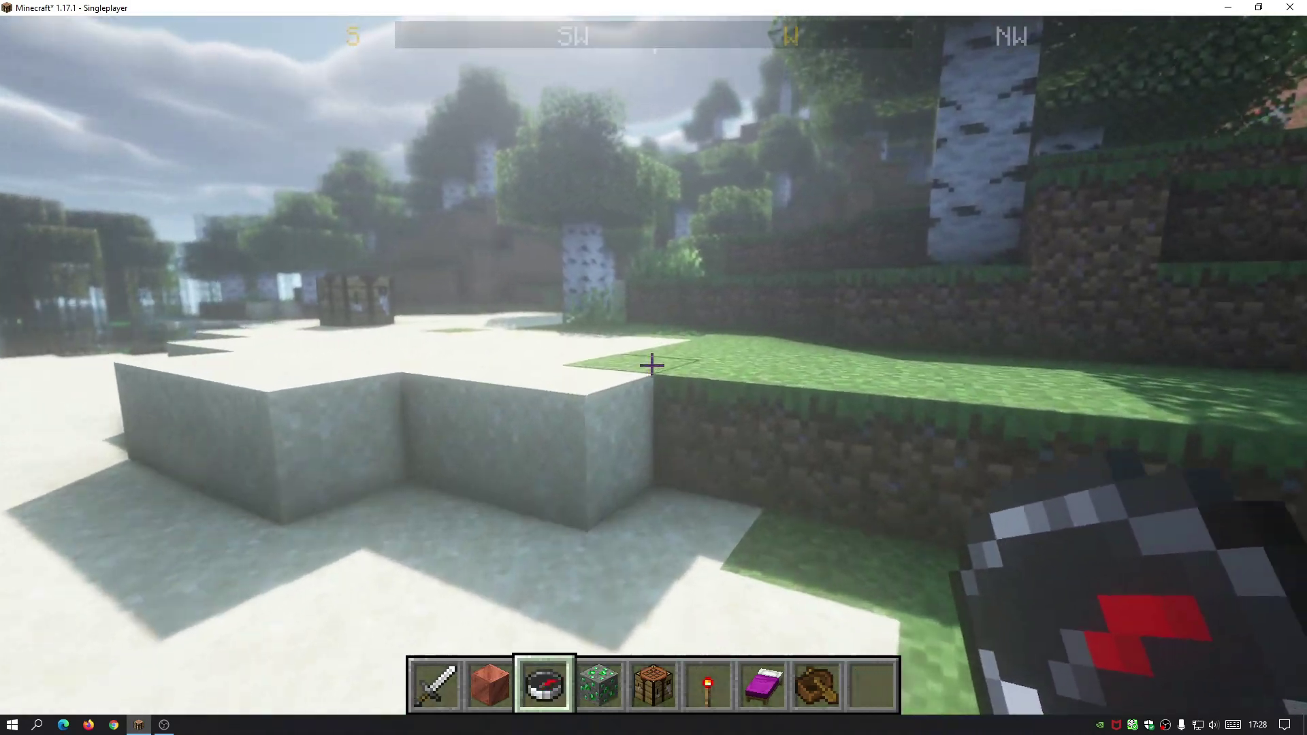
key("w")
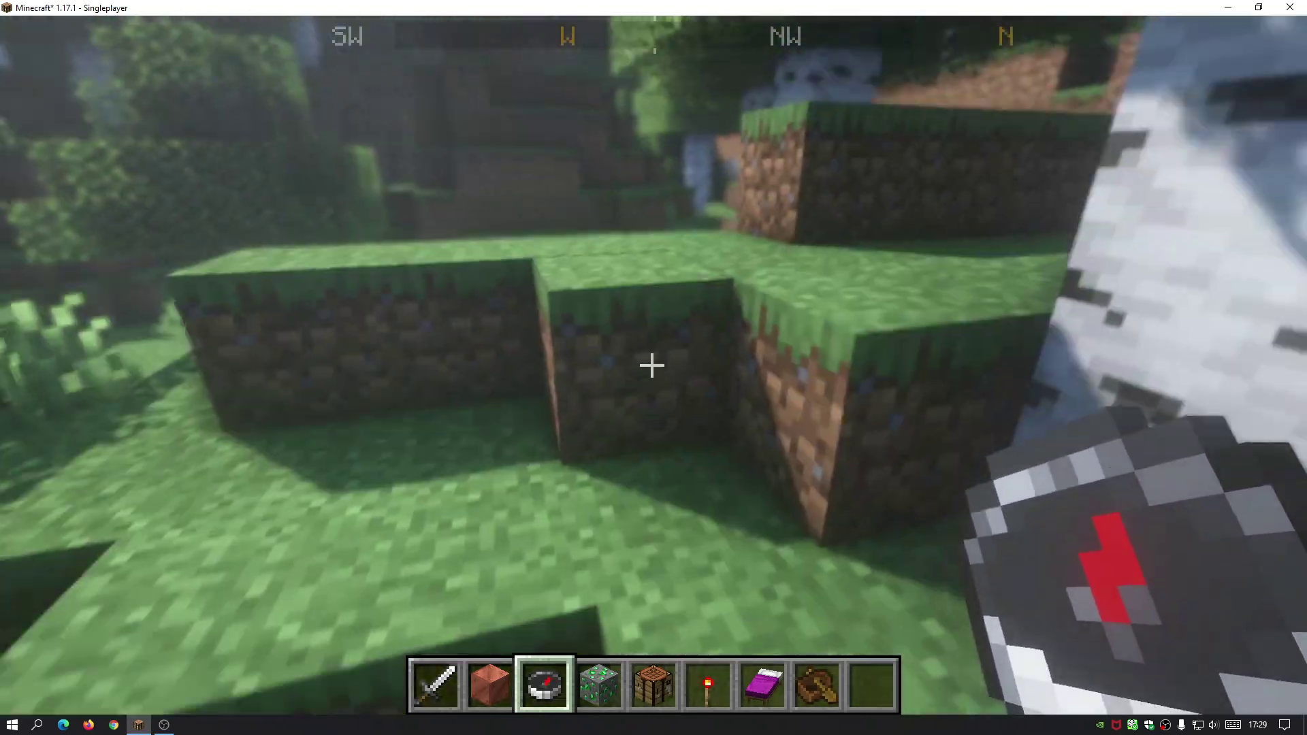
key("w")
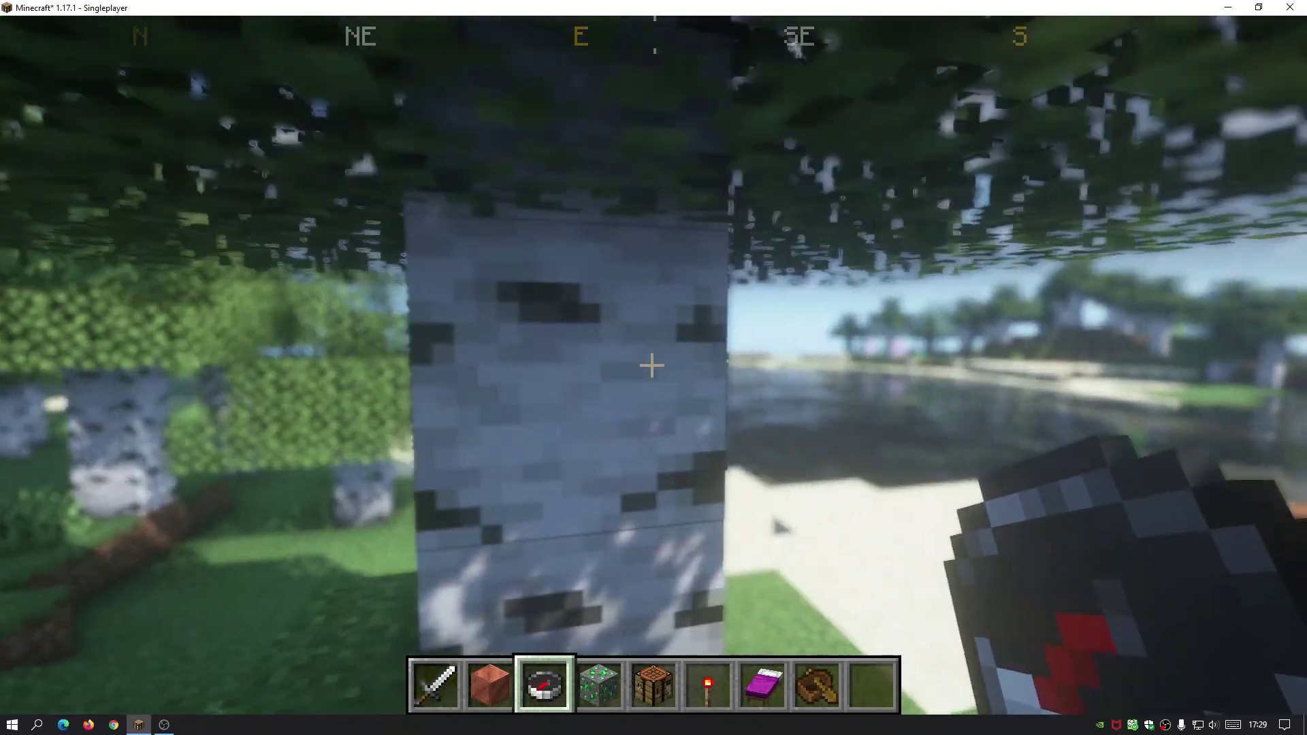
Examine the sun, clouds and lake reflections from the beach, and walk onto the shaded grass beside the water.
key("w")
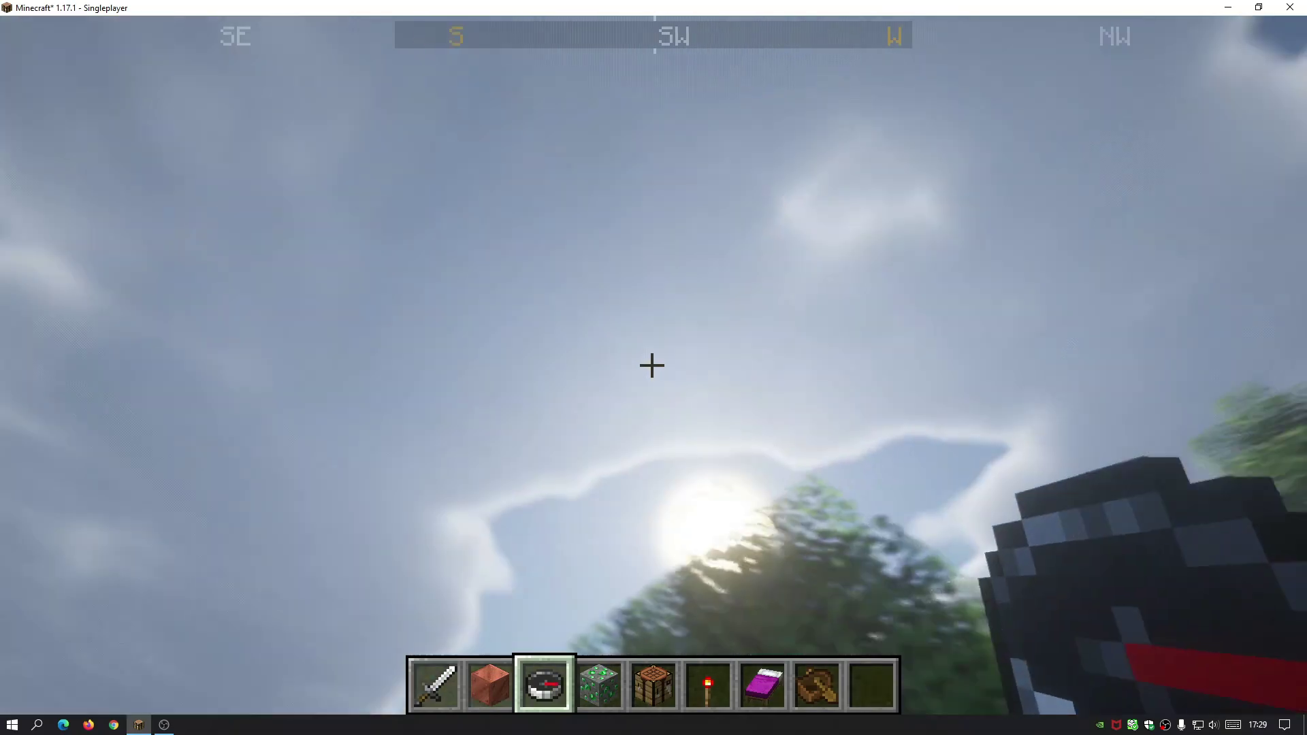
key("w")
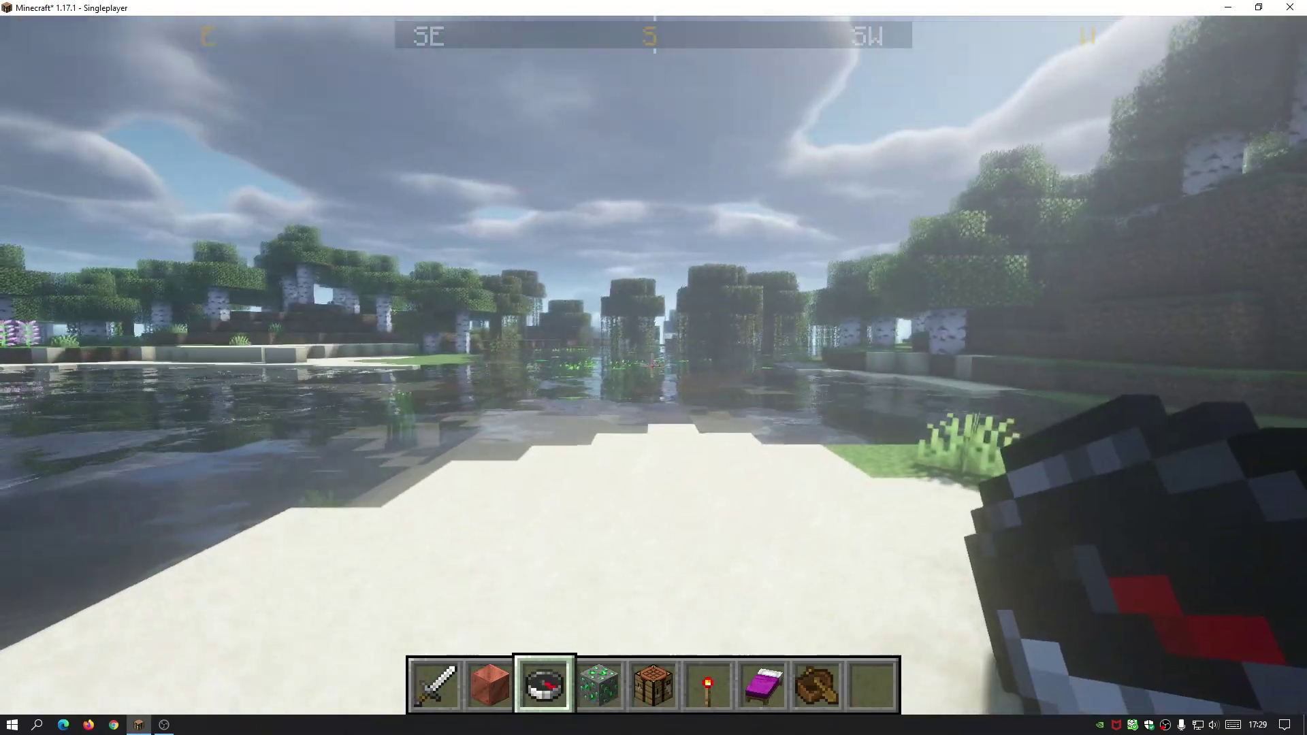
key("w")
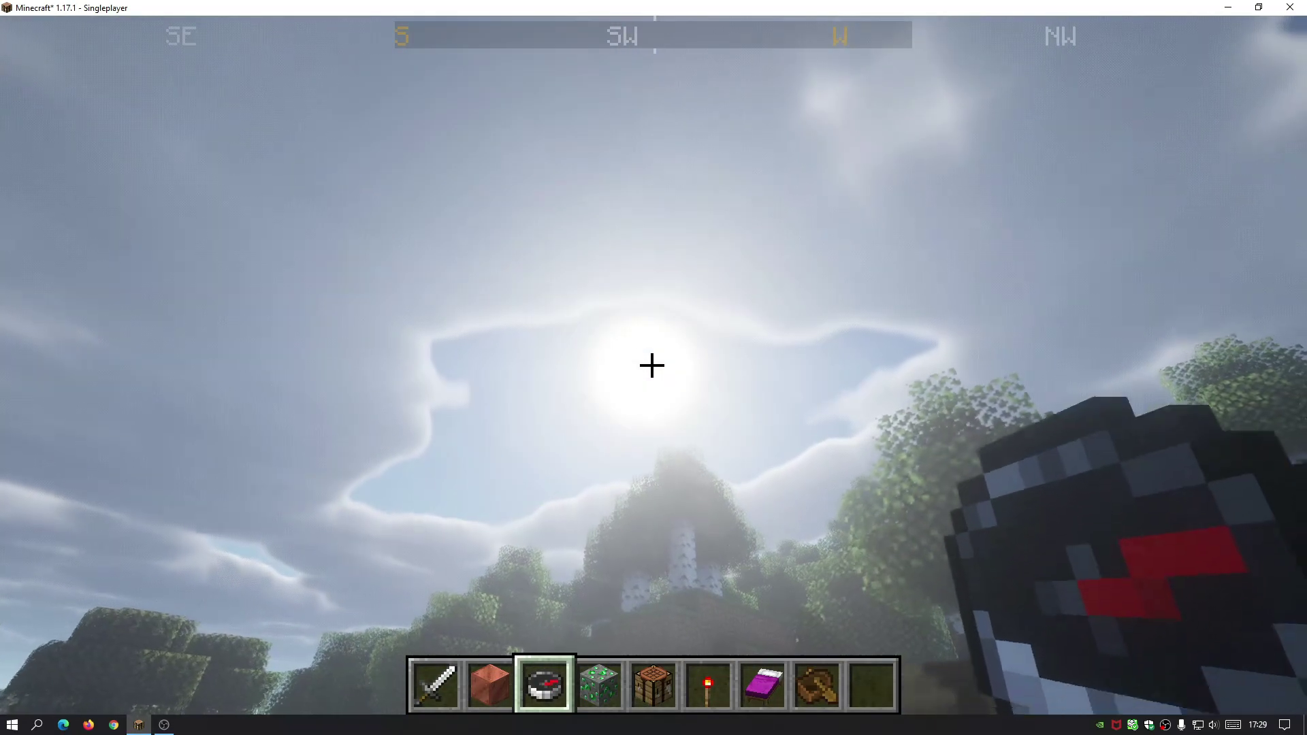
key("w")
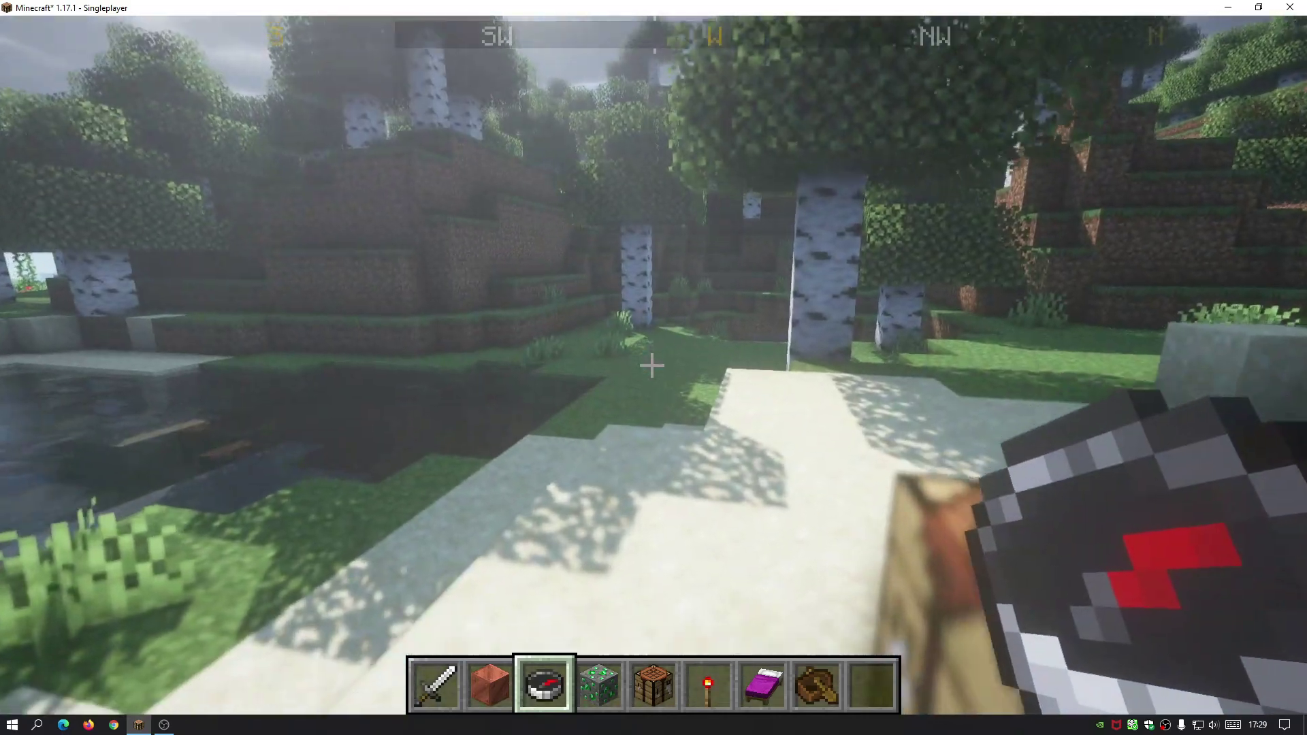
key("w")
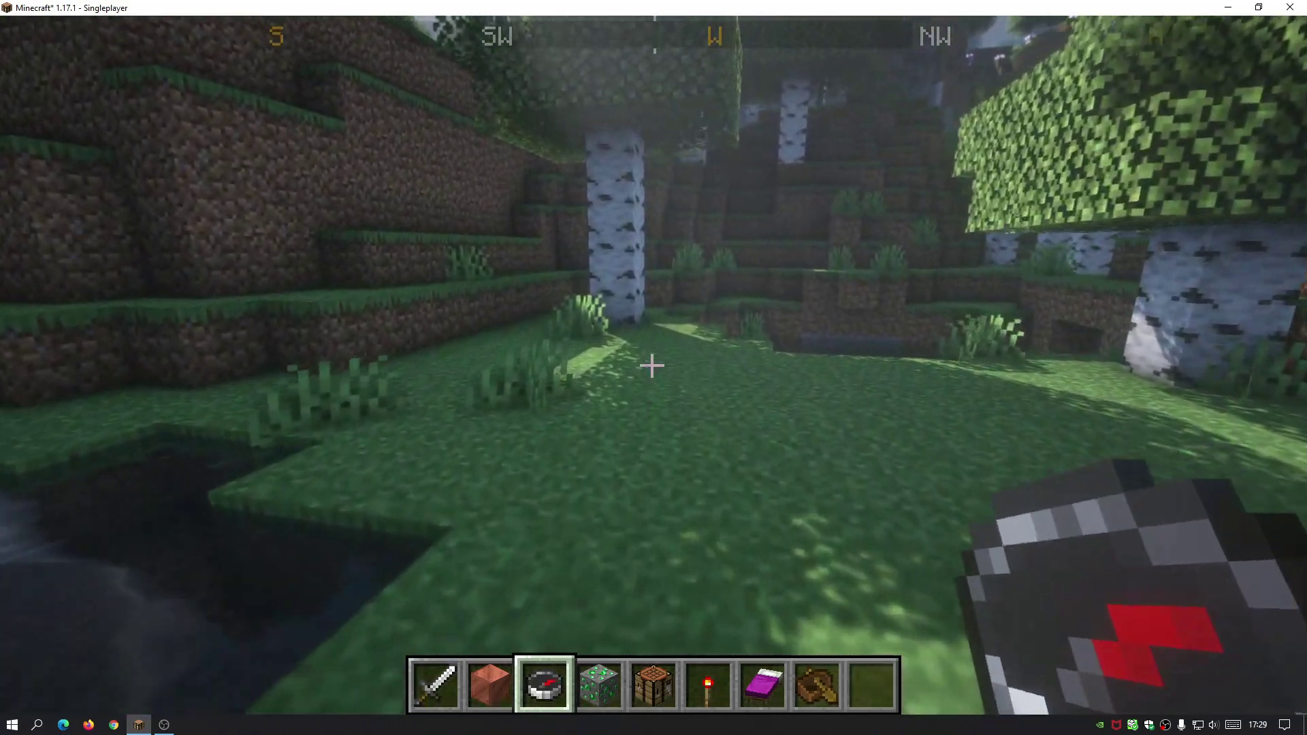
Turn Dirty Lens off in the BSL shader's Post Effects options.
key("Escape")
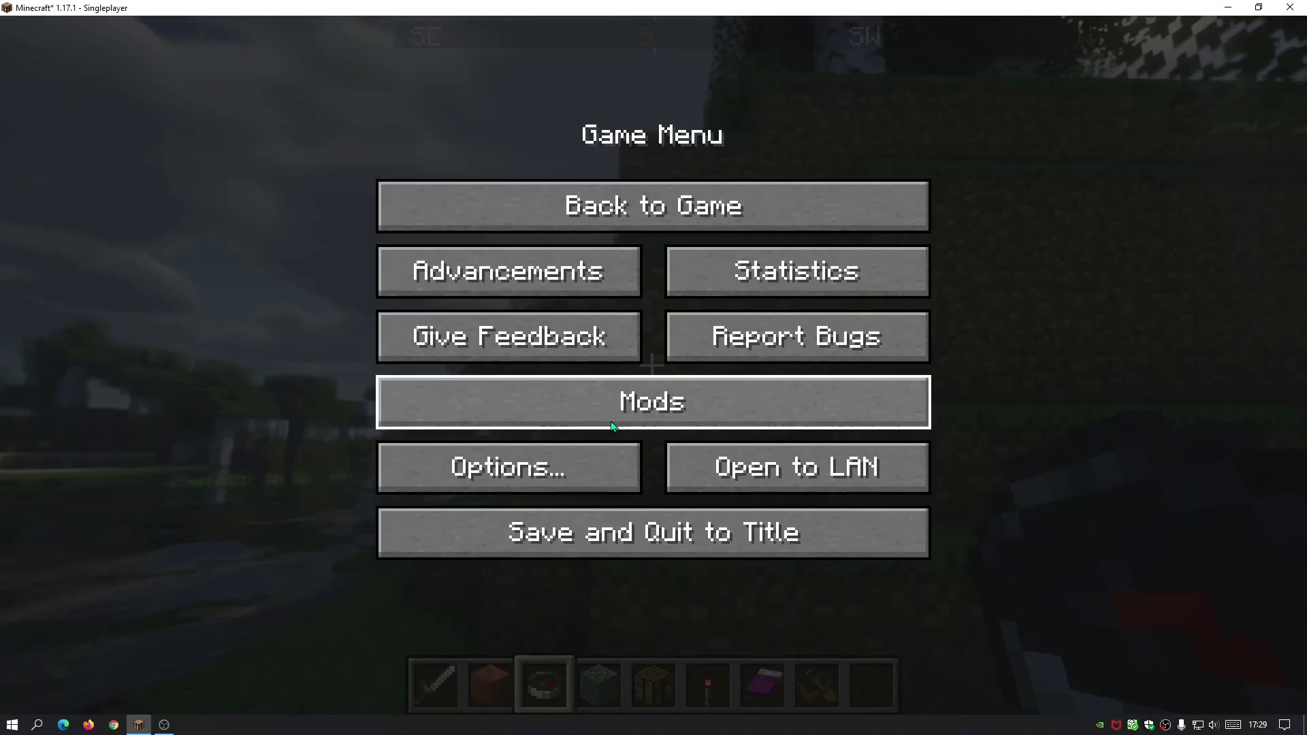
left_click(449, 467)
left_click(420, 345)
left_click(449, 486)
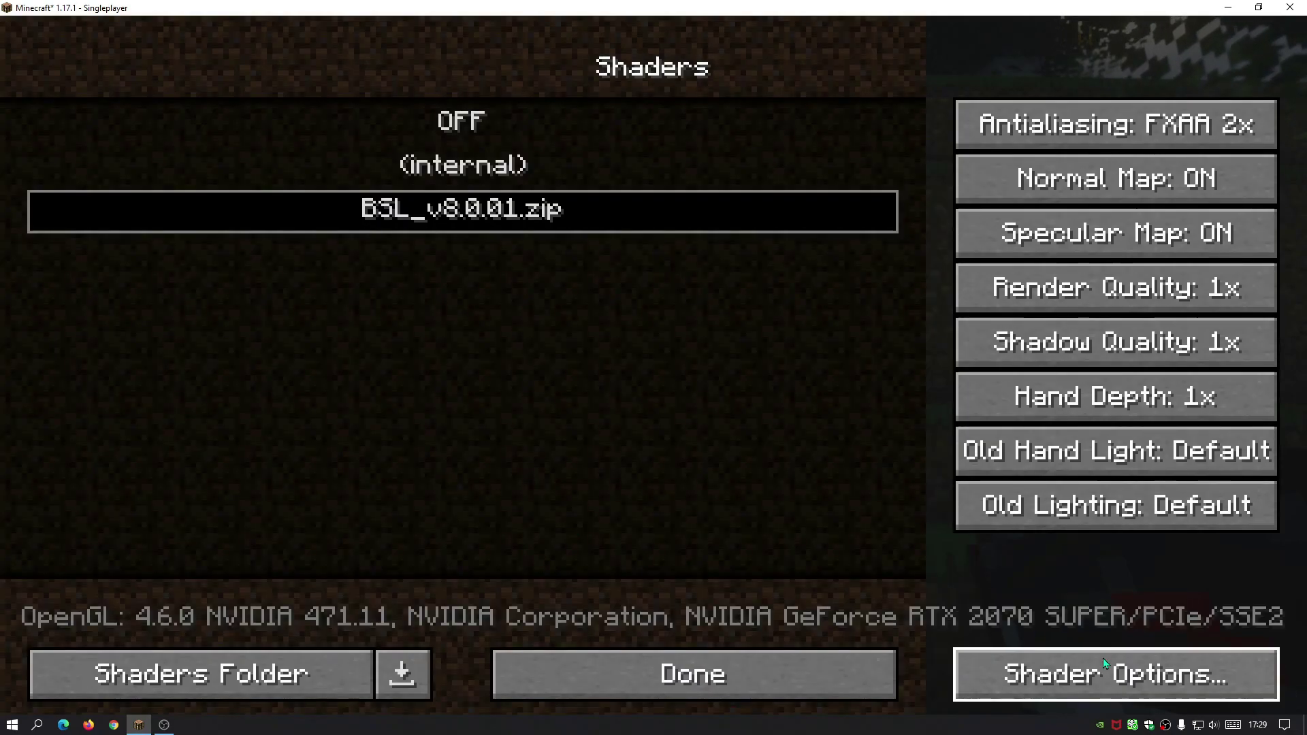
left_click(1119, 673)
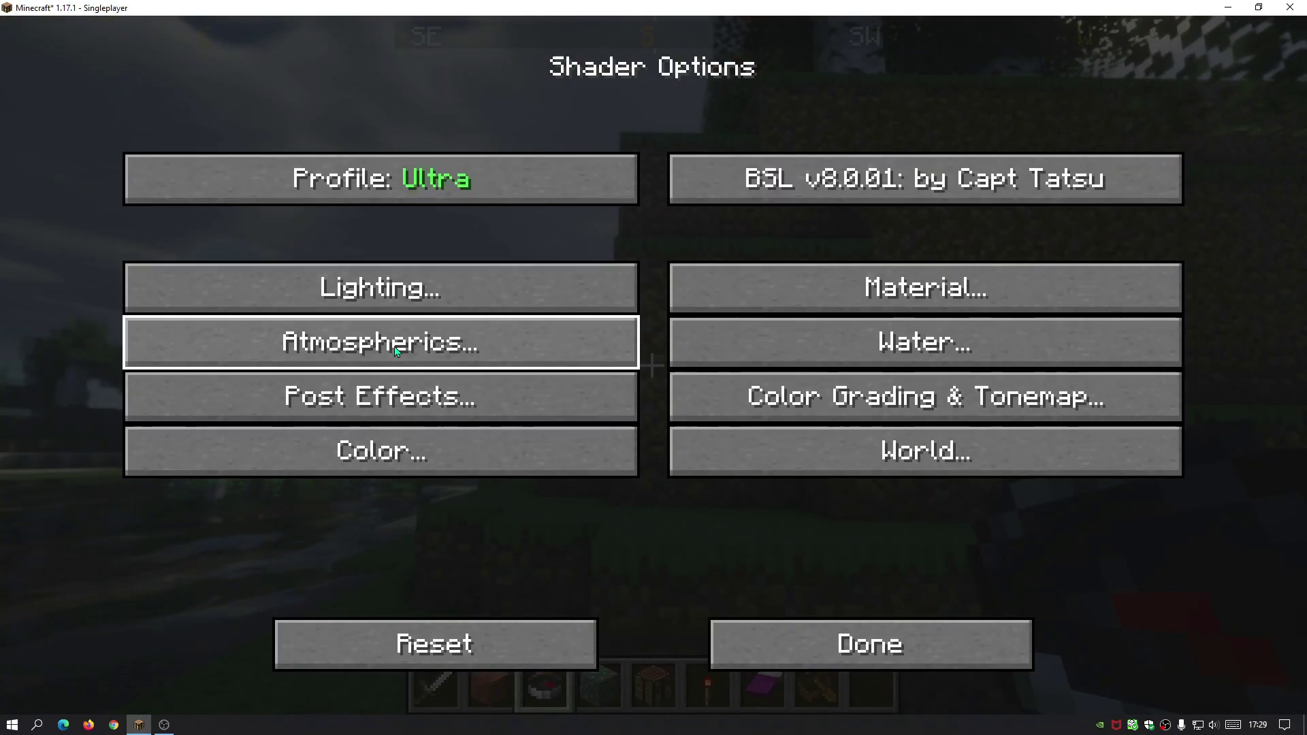
left_click(413, 398)
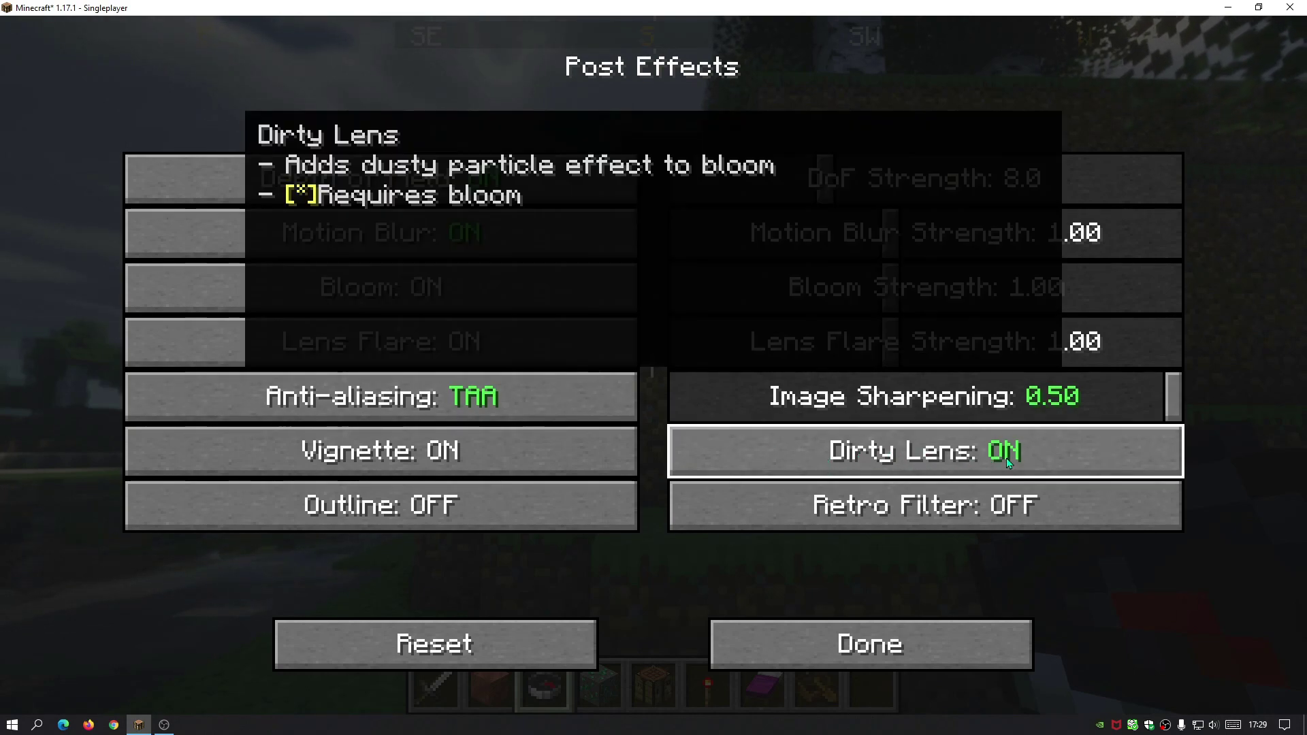
left_click(1007, 460)
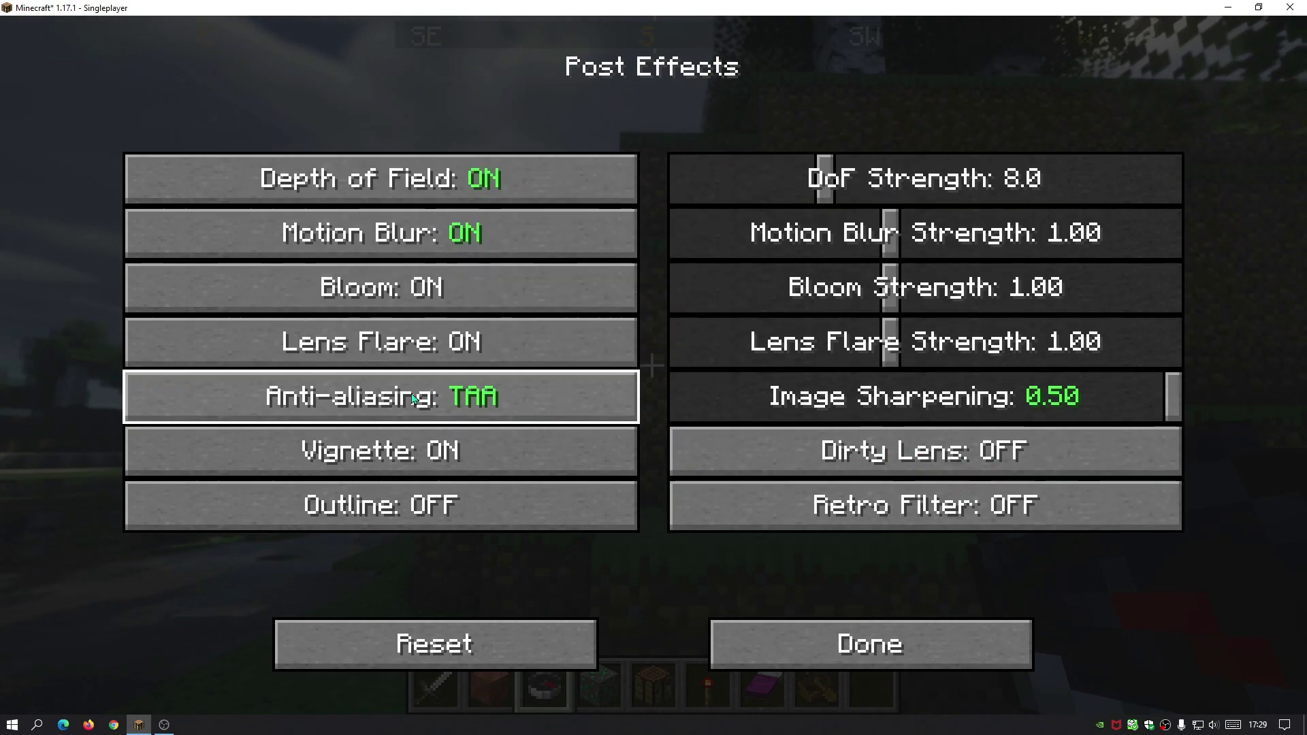
Cycle the shader's Anti-aliasing setting through its choices back to TAA.
left_click(391, 404)
left_click(391, 405)
left_click(391, 404)
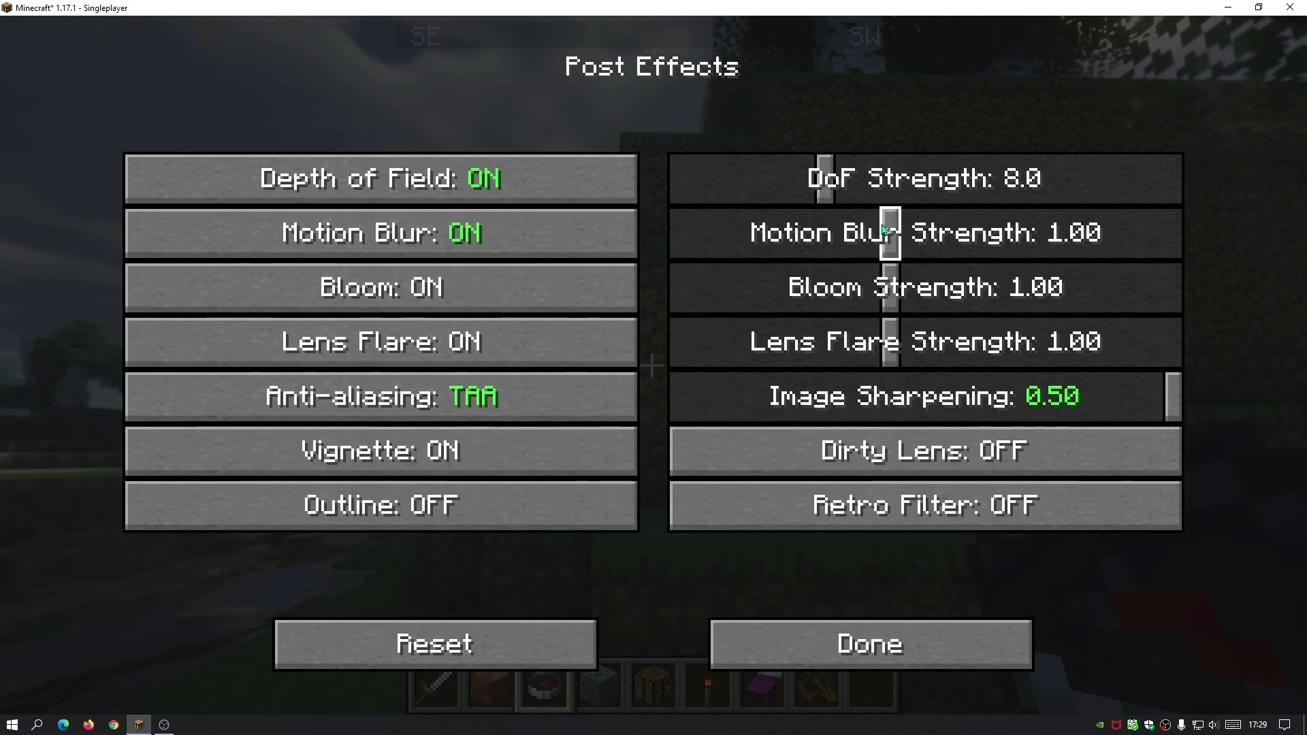
Set Motion Blur Strength to 1.75, apply the shader options and return to the game to look around.
left_click_drag(897, 236, 1077, 245)
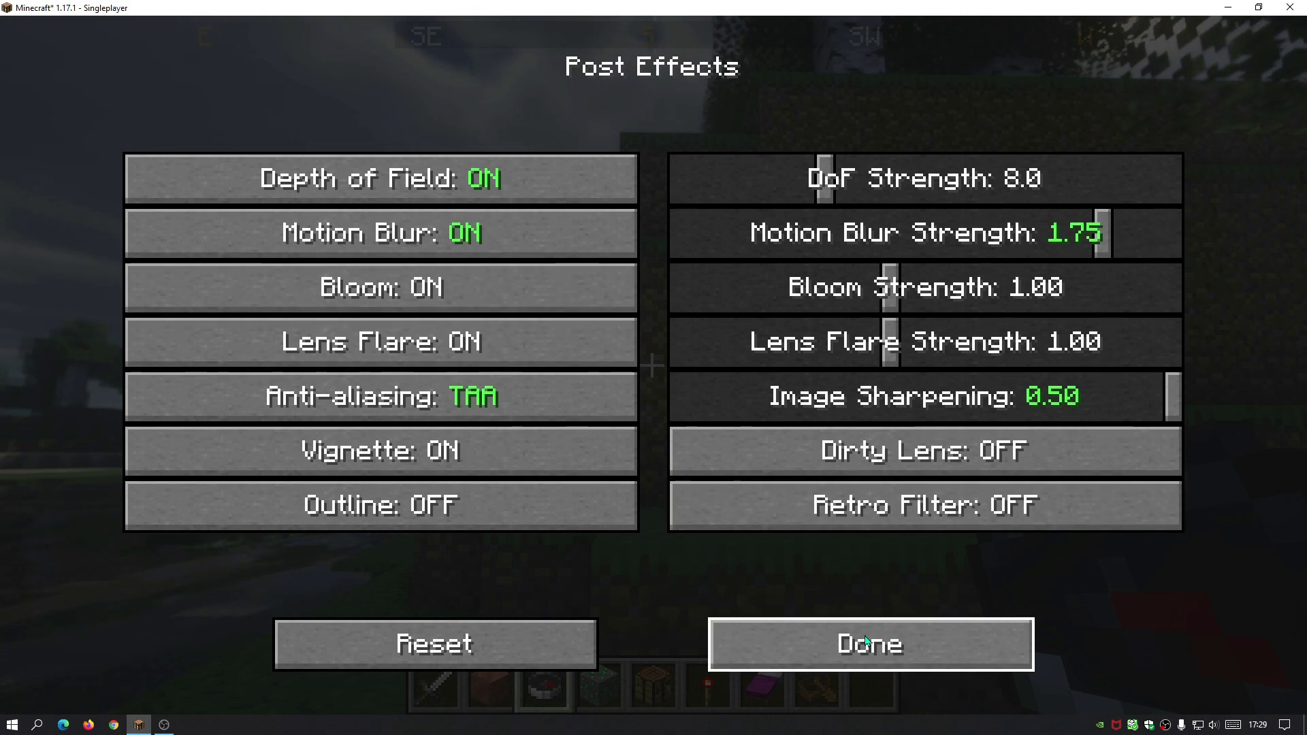
left_click(754, 631)
left_click(754, 632)
left_click(766, 667)
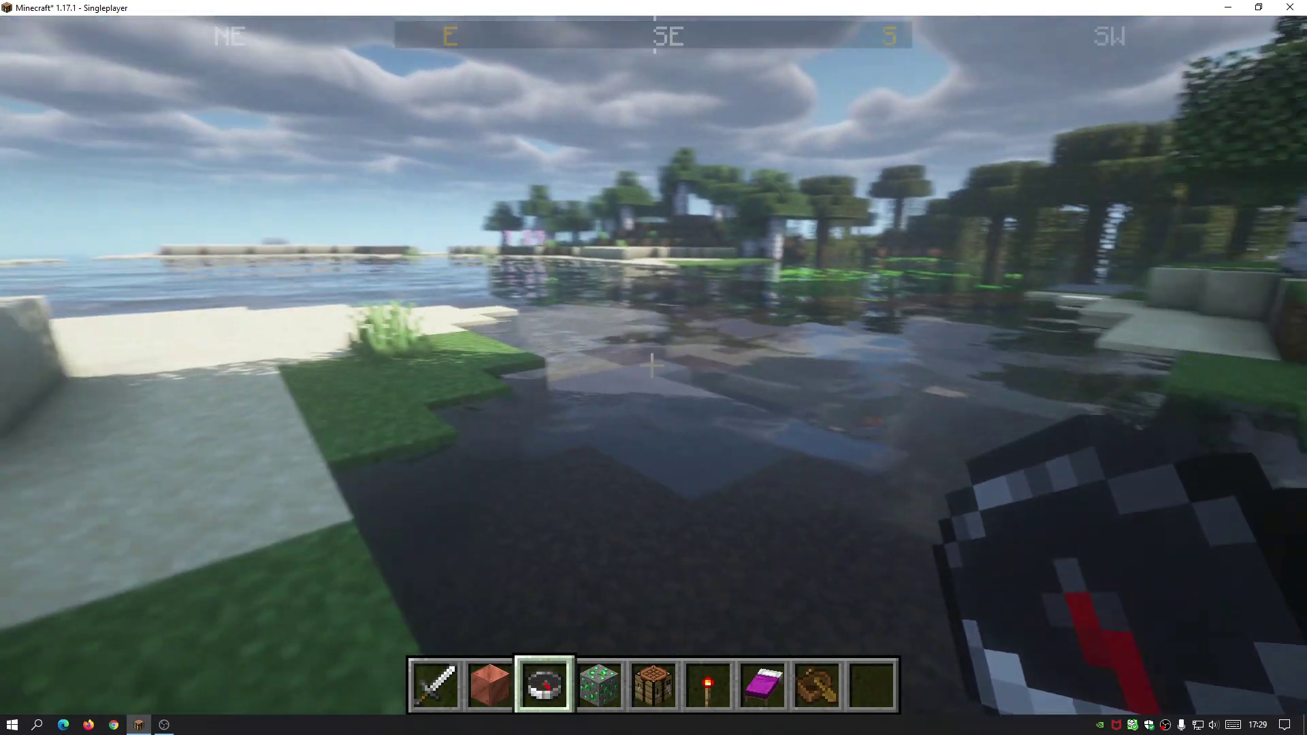
Set Motion Blur Strength to 1.00 in the BSL shader's Post Effects options and return to the main shader options.
key("Escape")
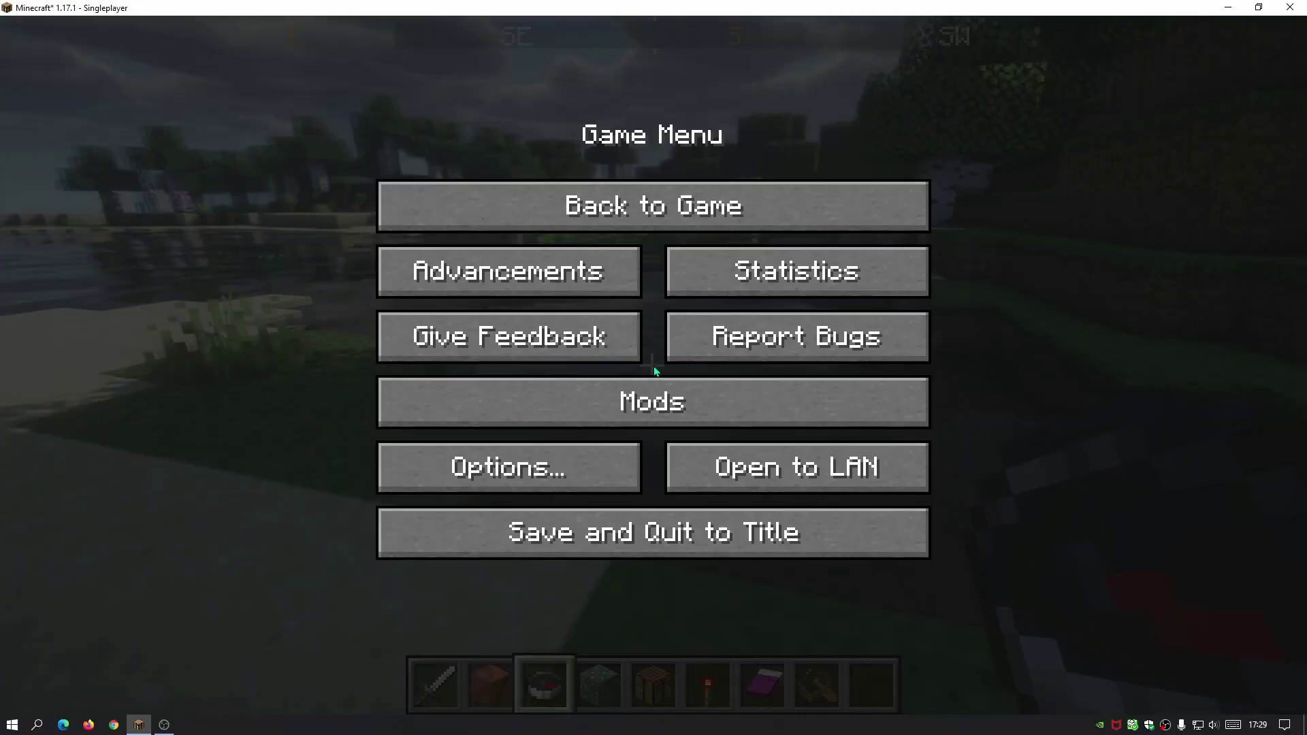
left_click(545, 457)
left_click(474, 344)
left_click(496, 470)
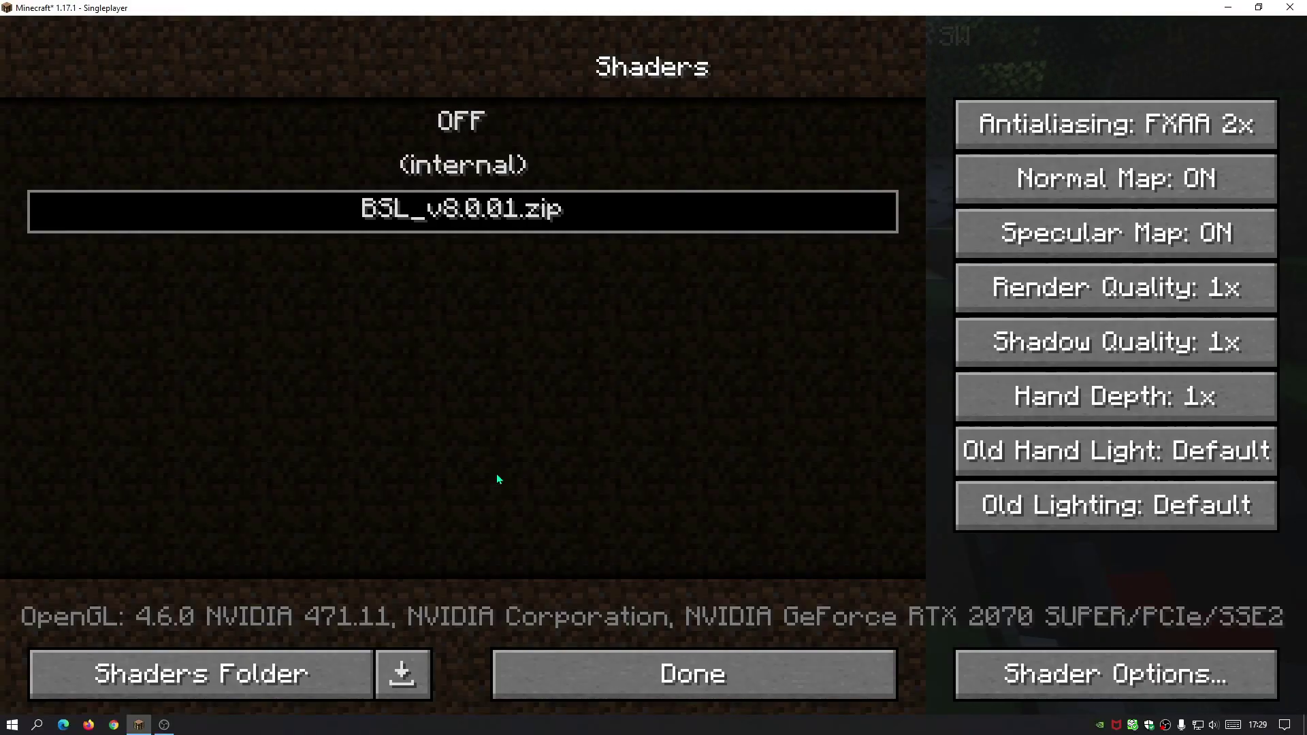
left_click(1090, 668)
left_click(408, 397)
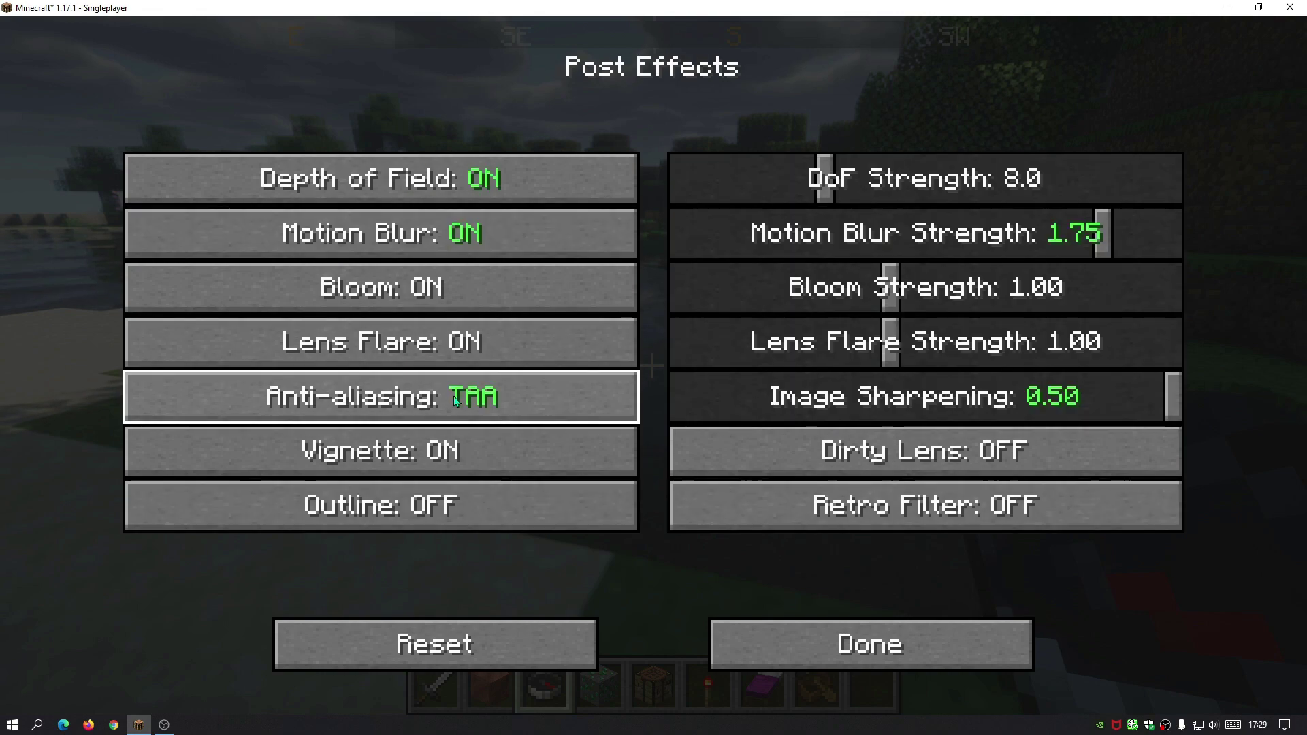
left_click_drag(1100, 232, 878, 249)
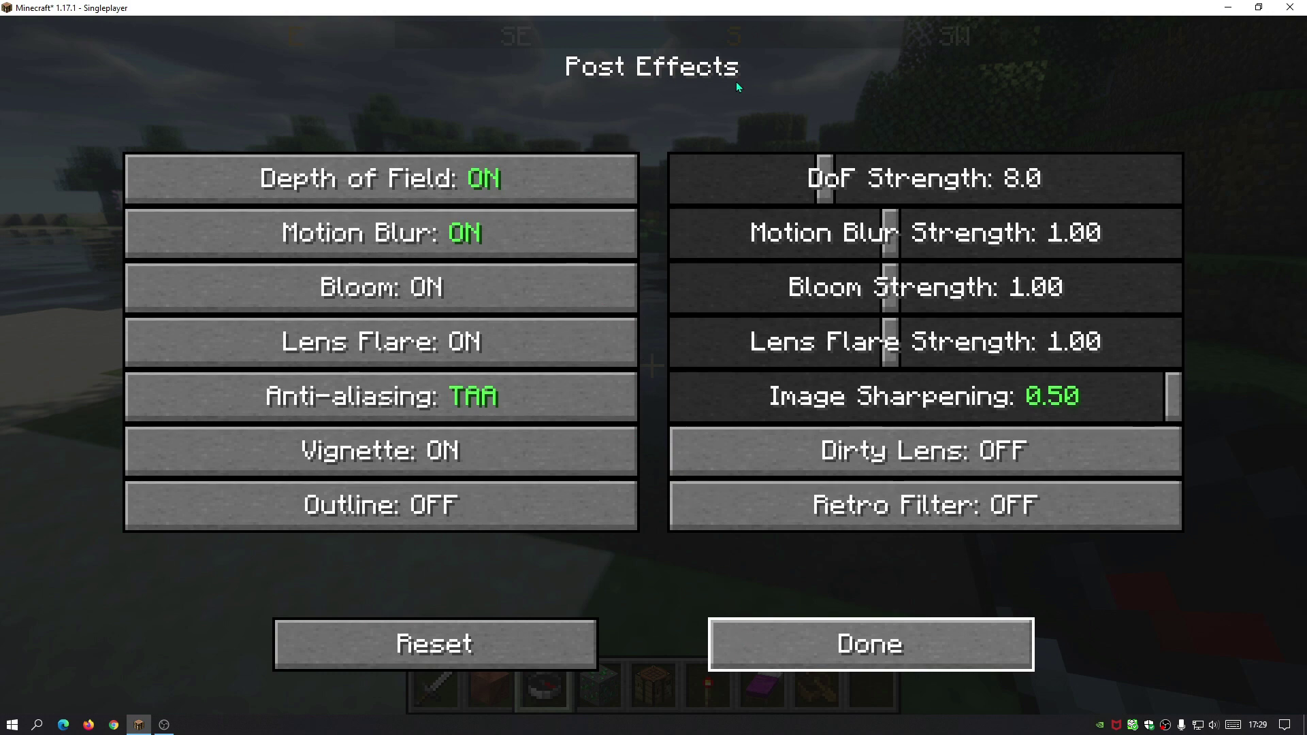
key("Escape")
Review the BSL shader's Lighting, Water and Material options.
left_click(410, 279)
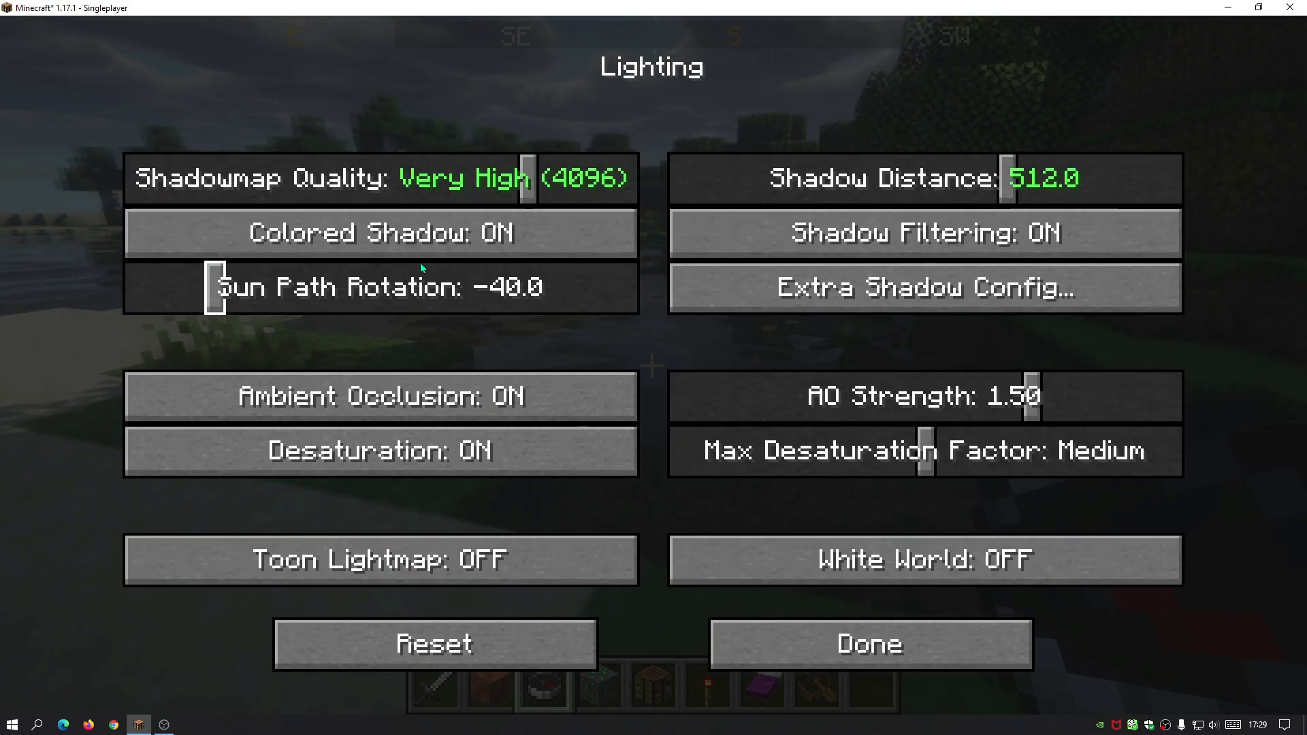
left_click(781, 632)
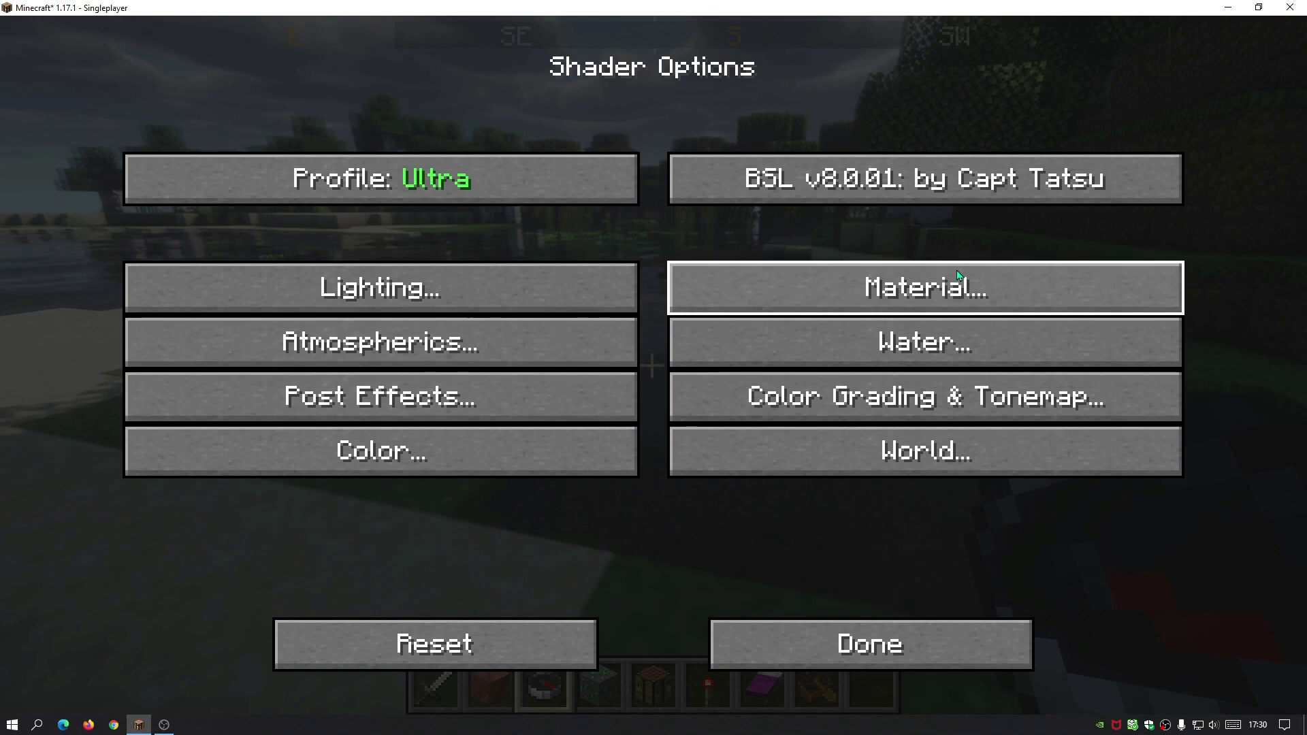
left_click(851, 343)
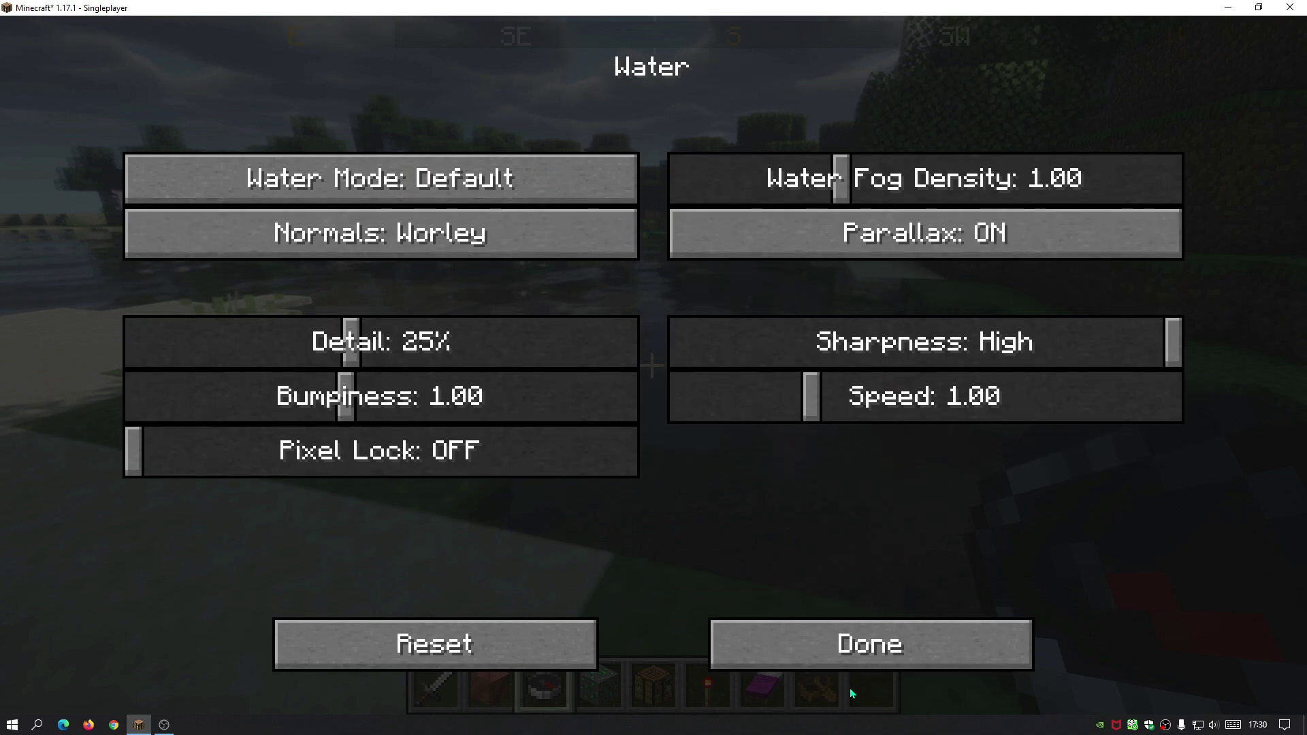
left_click(858, 664)
left_click(884, 287)
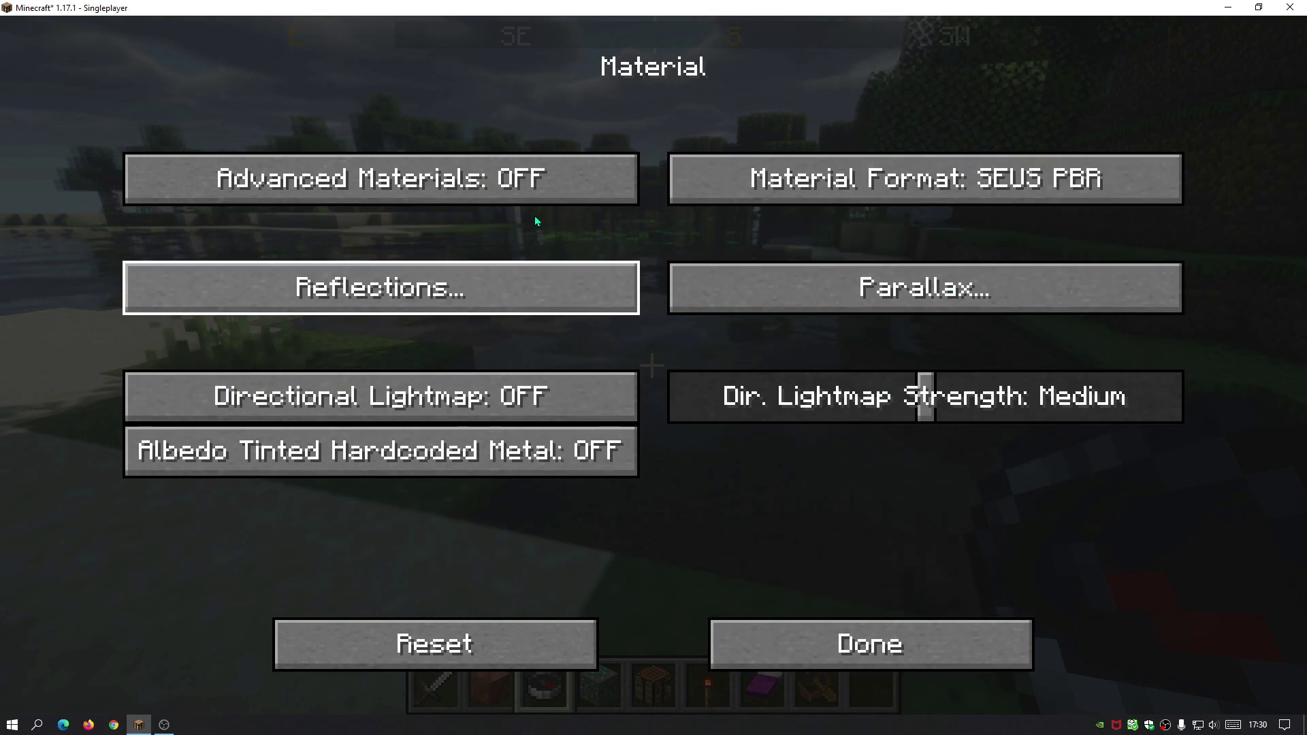
Review the BSL shader's Color options, leave the shader settings and return to the game.
left_click(852, 650)
left_click(548, 453)
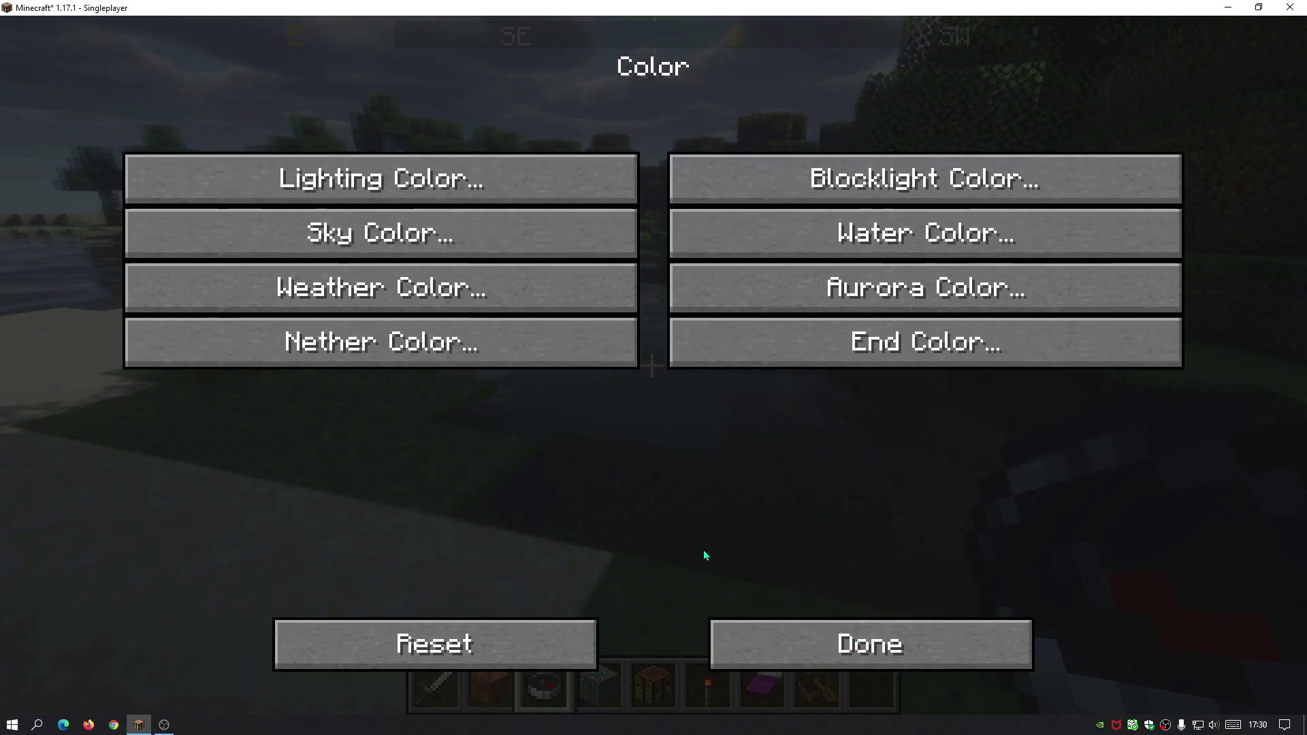
left_click(769, 647)
left_click(775, 647)
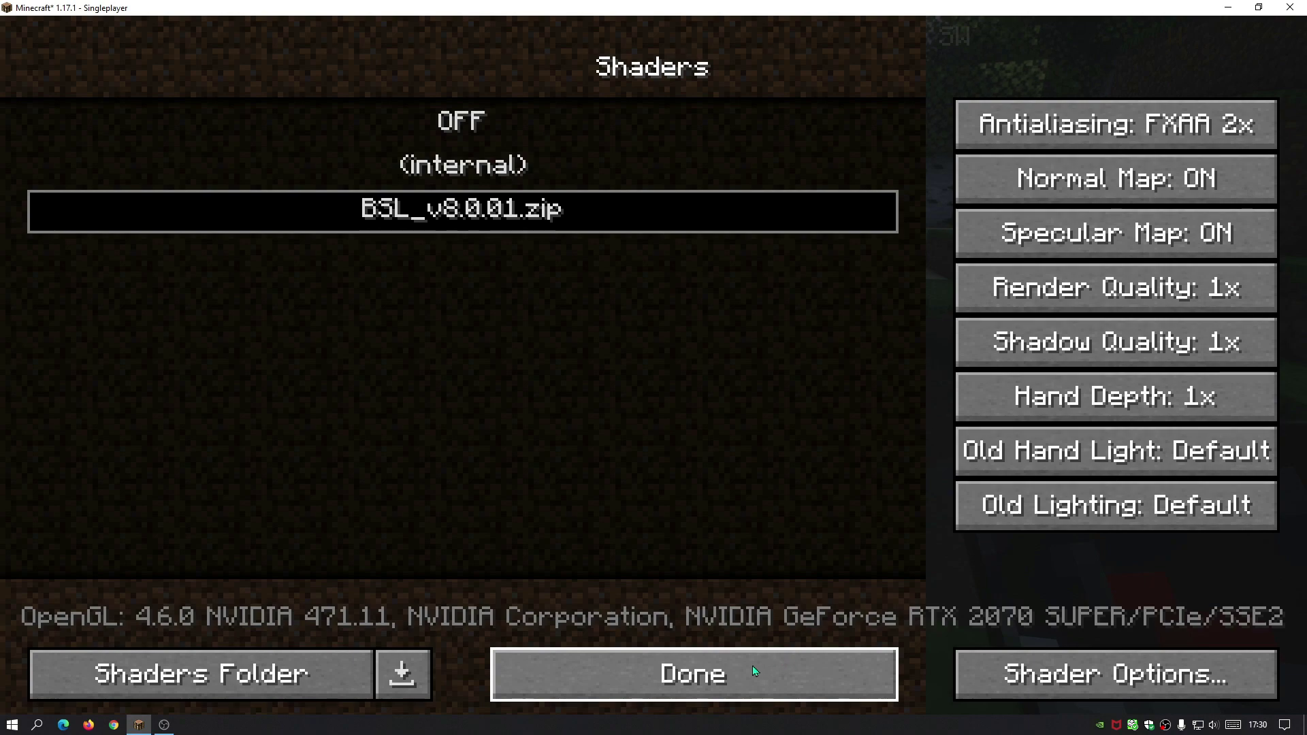
left_click(753, 663)
left_click(730, 660)
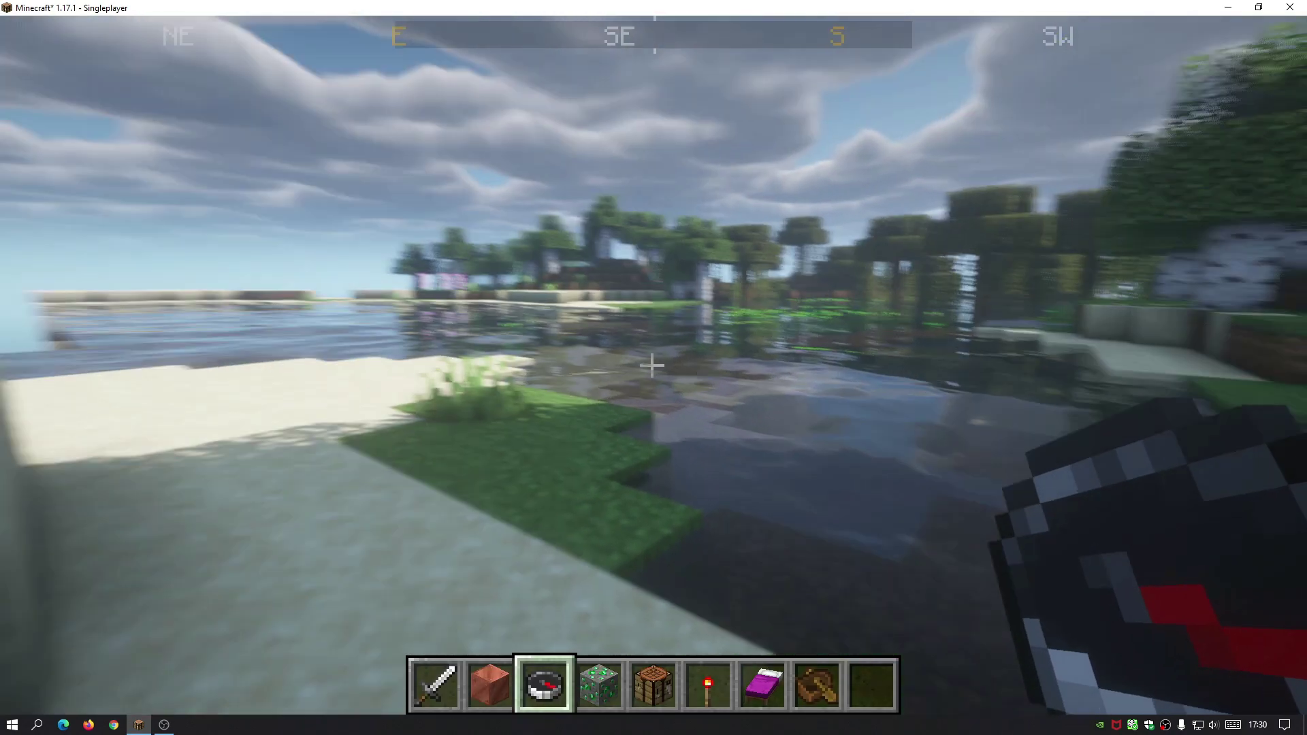
Walk around the beach near the placed crafting table and hold the crafting table from the hotbar.
key("w")
key("s")
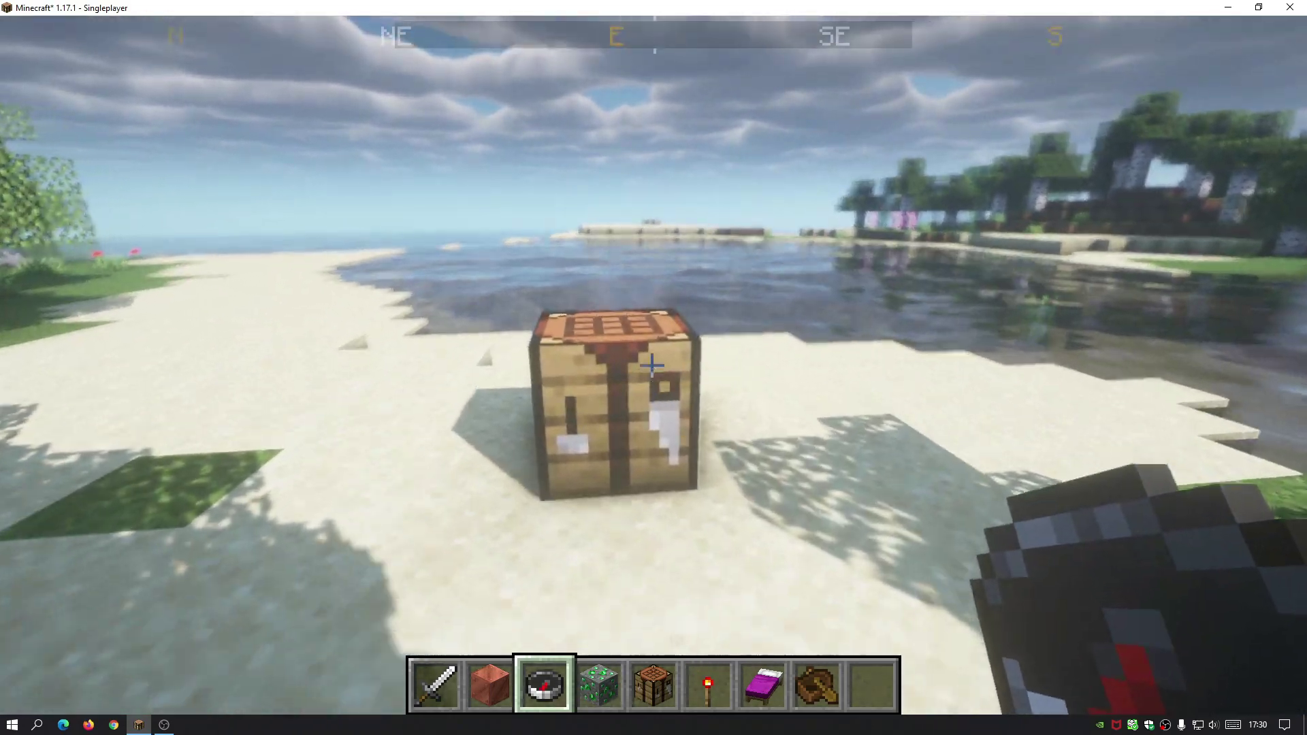
key("w")
key("5")
Review the installed mods list from Chrono's Compass Ribbon down to OptiFabric and return to the game.
key("Escape")
left_click(586, 411)
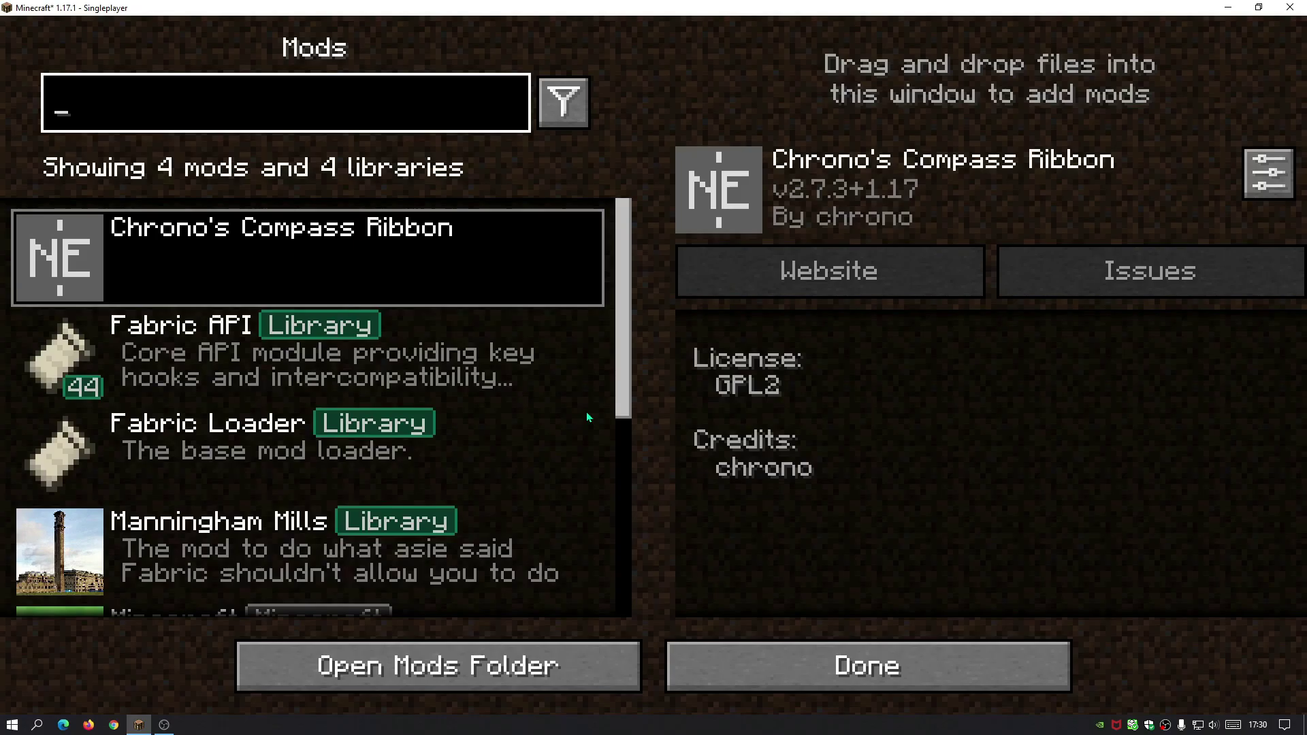
scroll(390, 443, "down", 3)
scroll(398, 447, "up", 3)
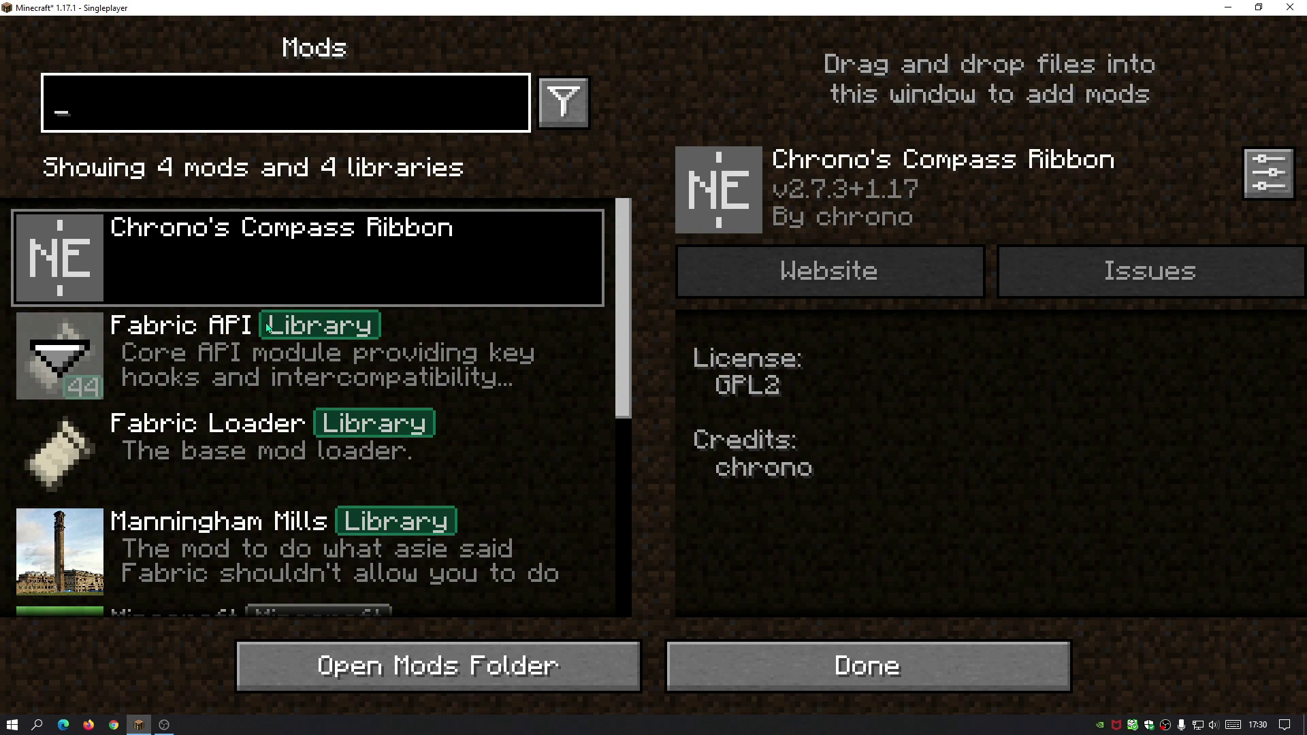
scroll(252, 452, "down", 3)
scroll(250, 448, "down", 3)
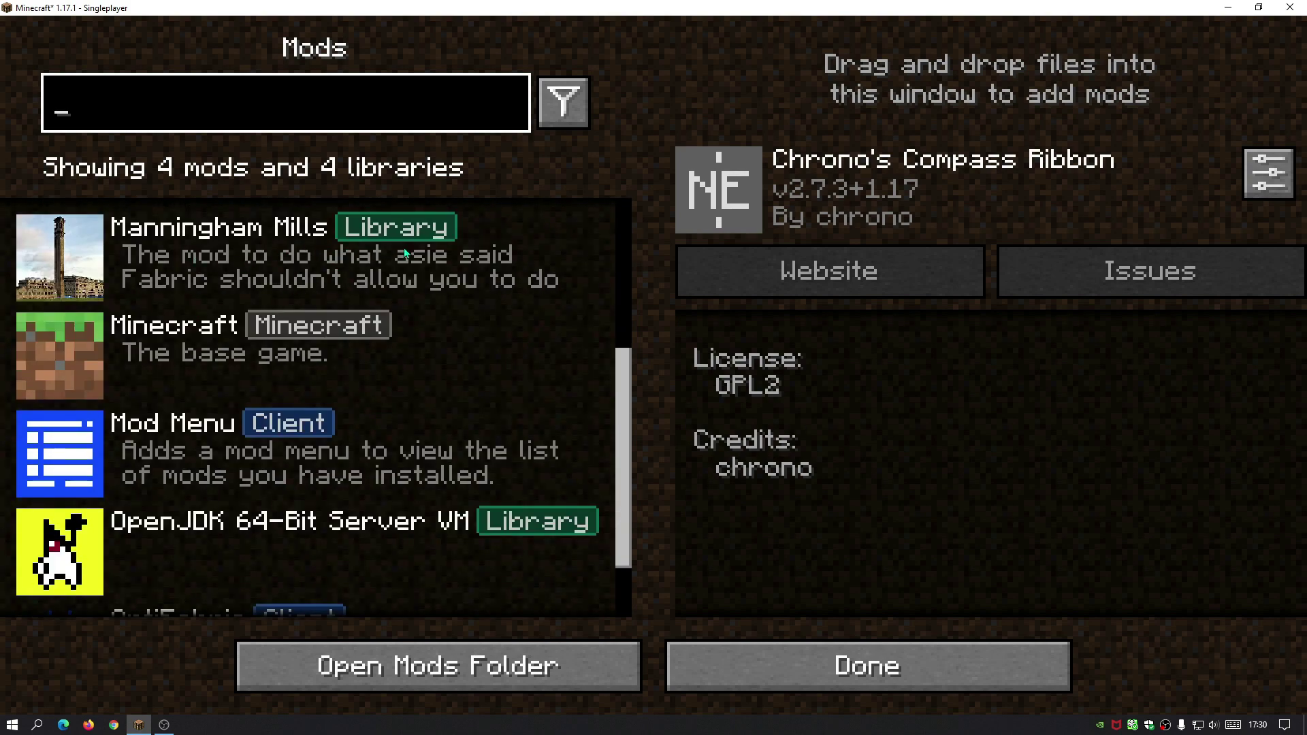
scroll(315, 260, "down", 3)
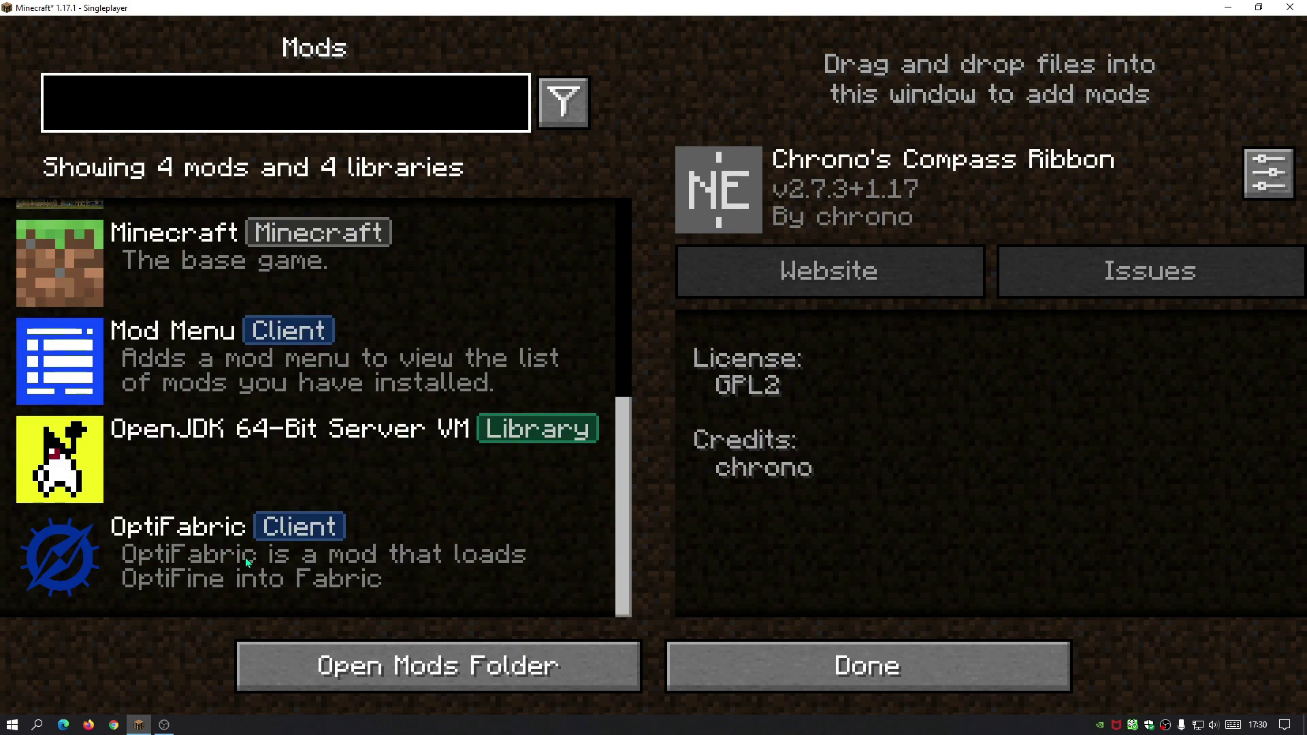
key("Escape")
key("Escape")
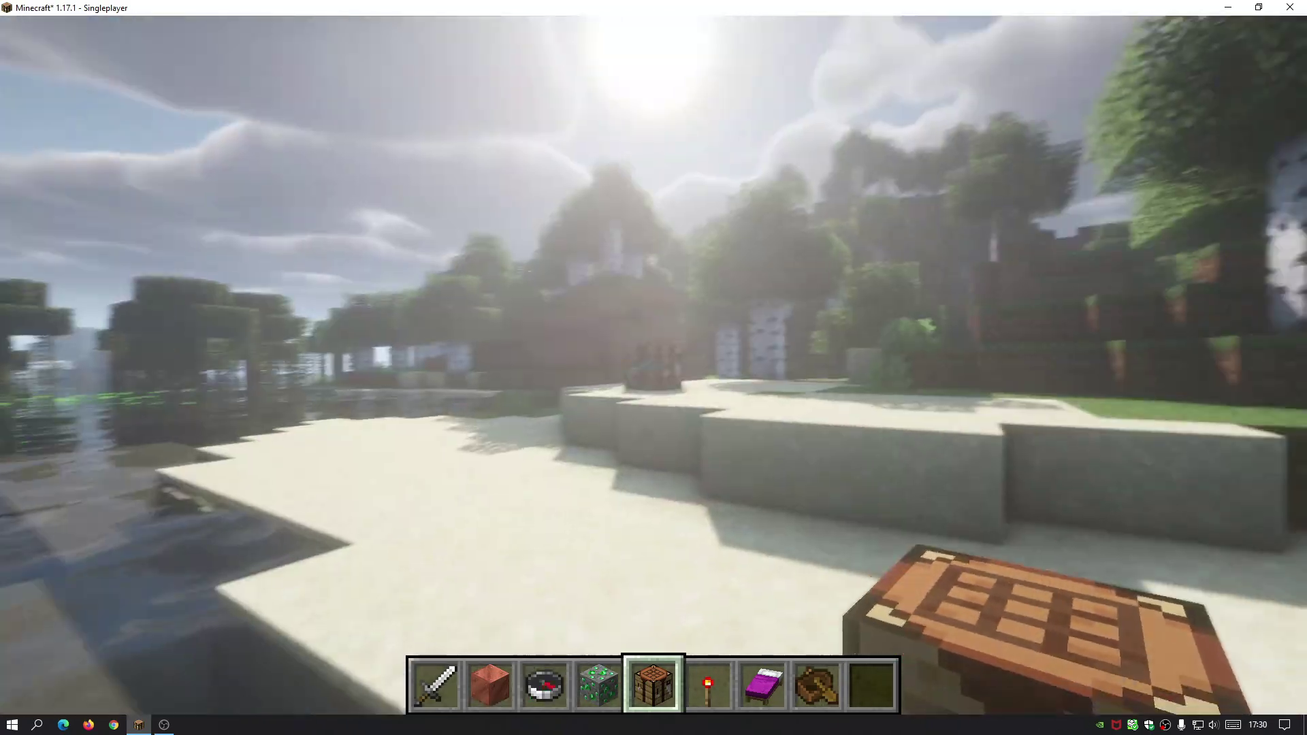
Walk across the beach and among the birch trees to view the shader's lighting, shadows and water.
key("w")
key("w")
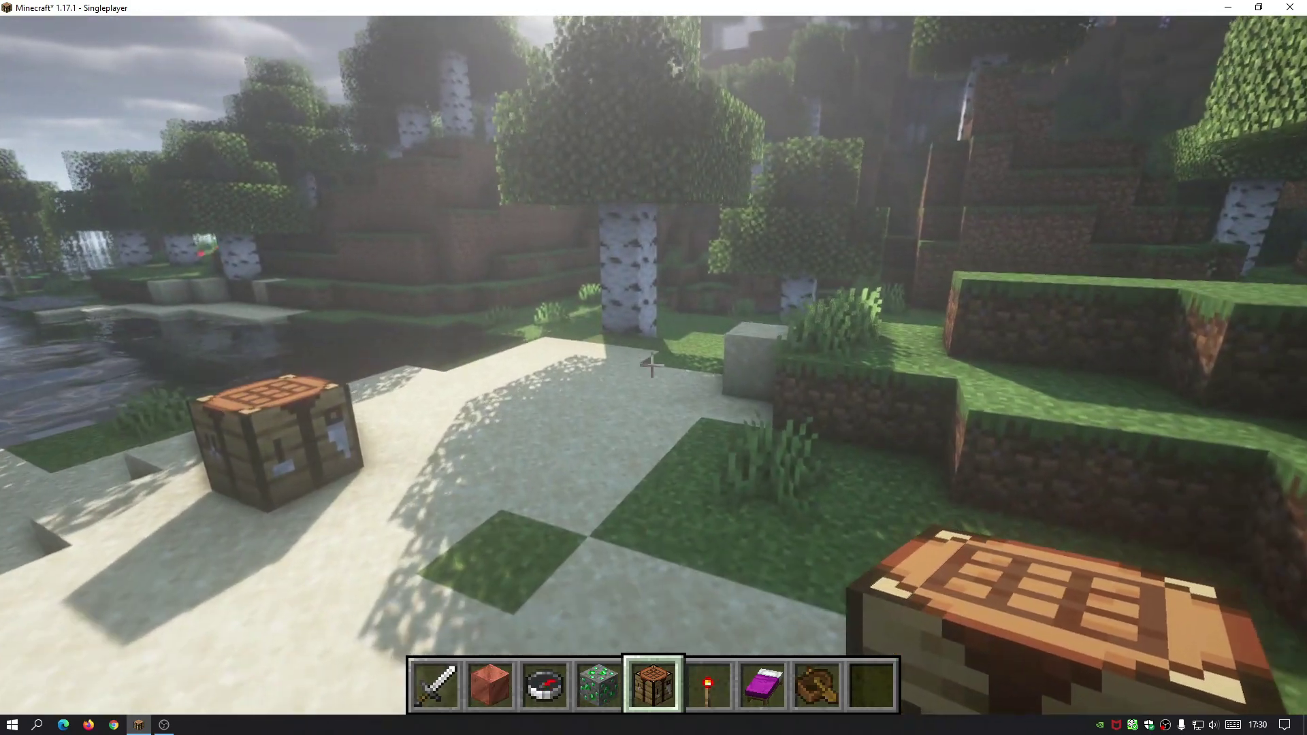
key("w")
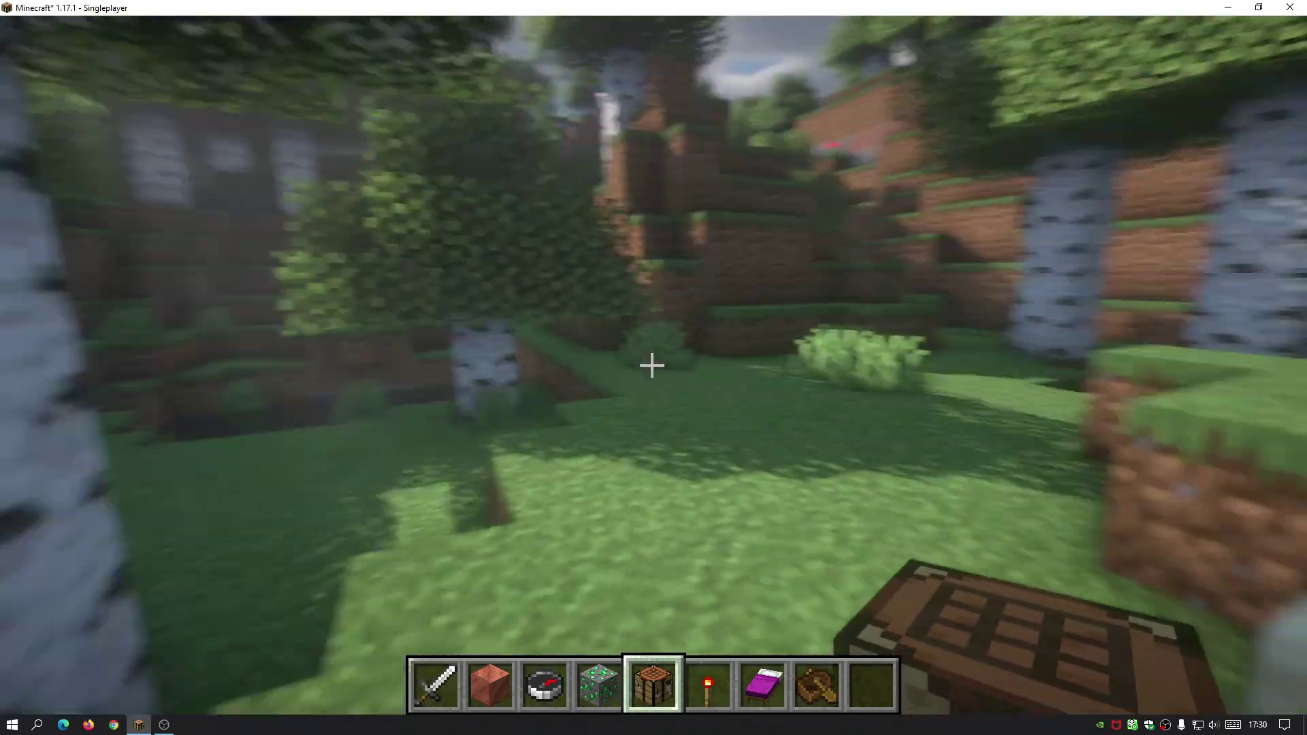
key("w")
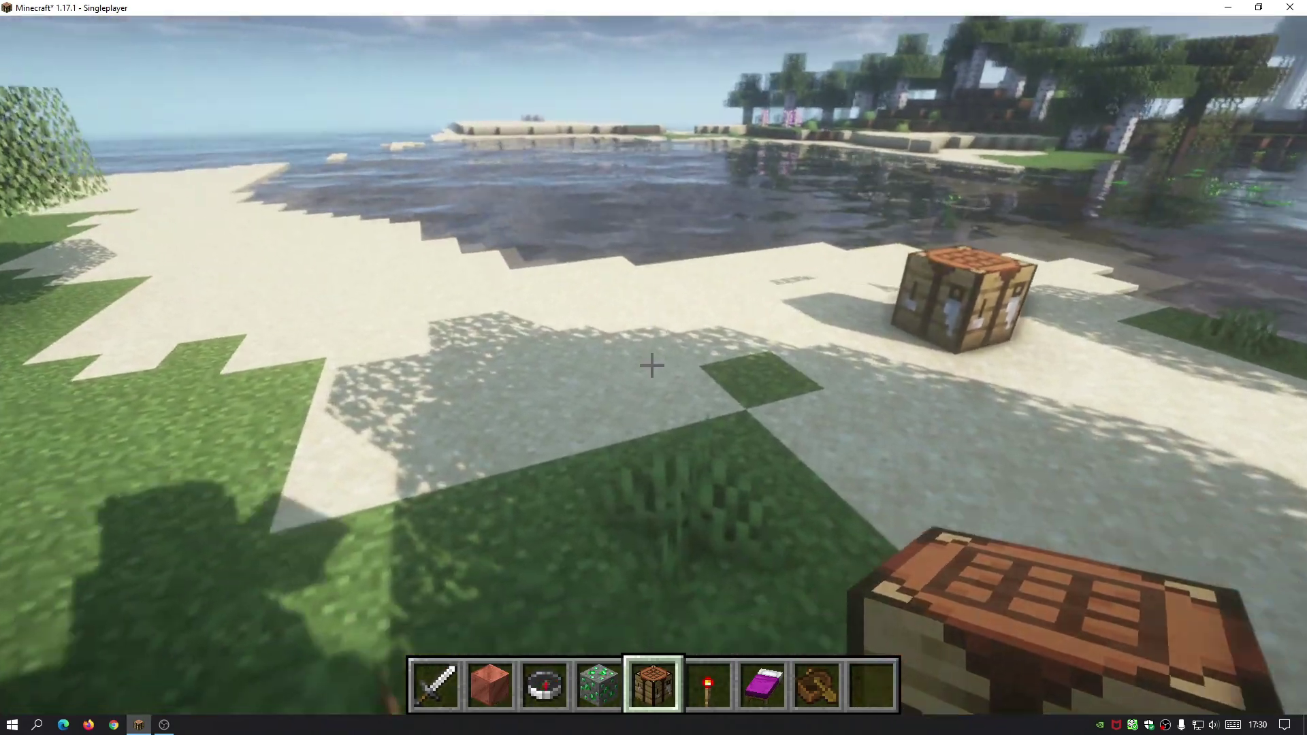
key("w")
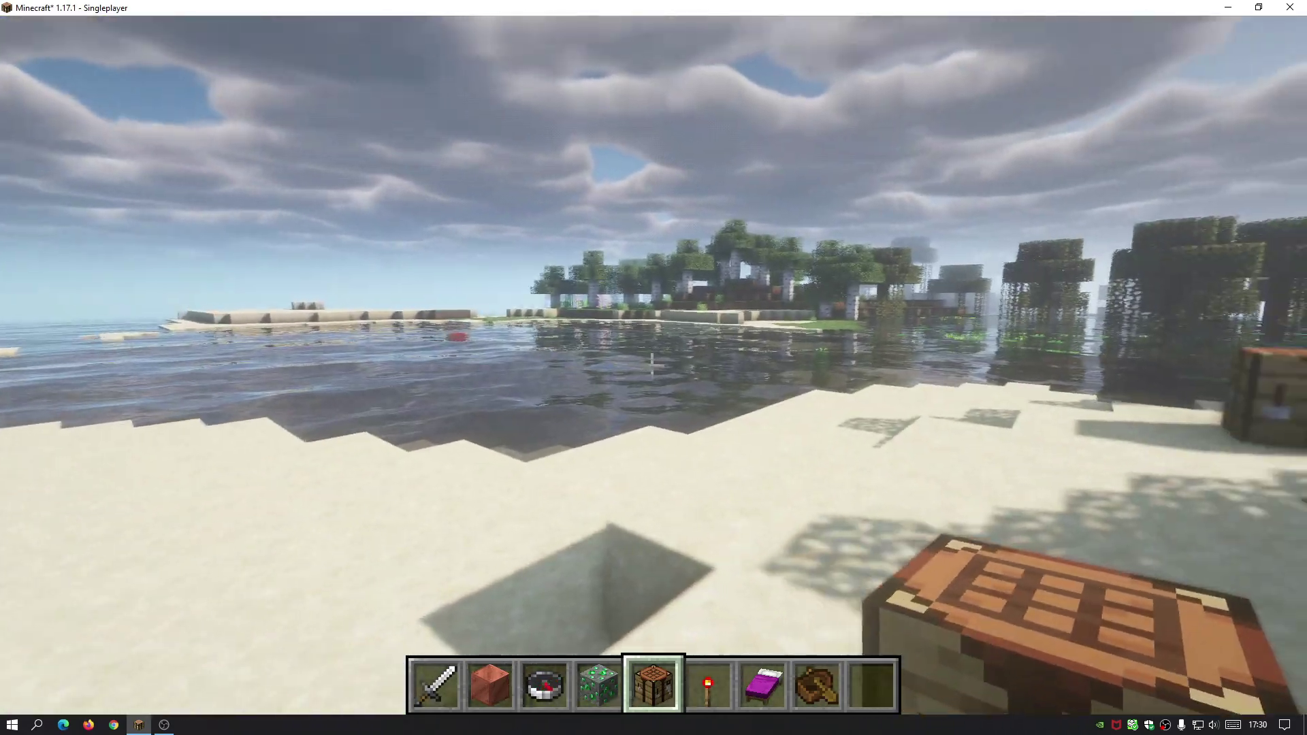
key("w")
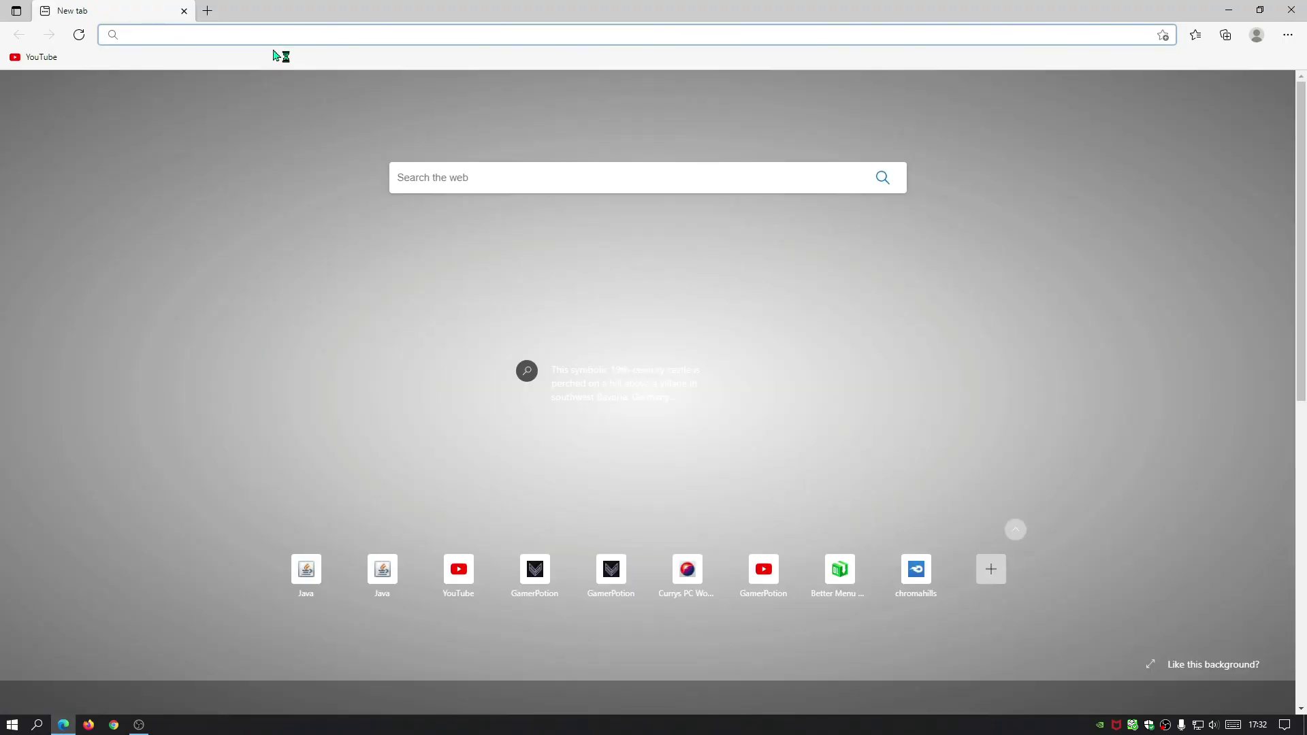
Download the Java for Windows installer from java.com in Microsoft Edge and launch its setup.
left_click(271, 39)
type("ja")
key("Return")
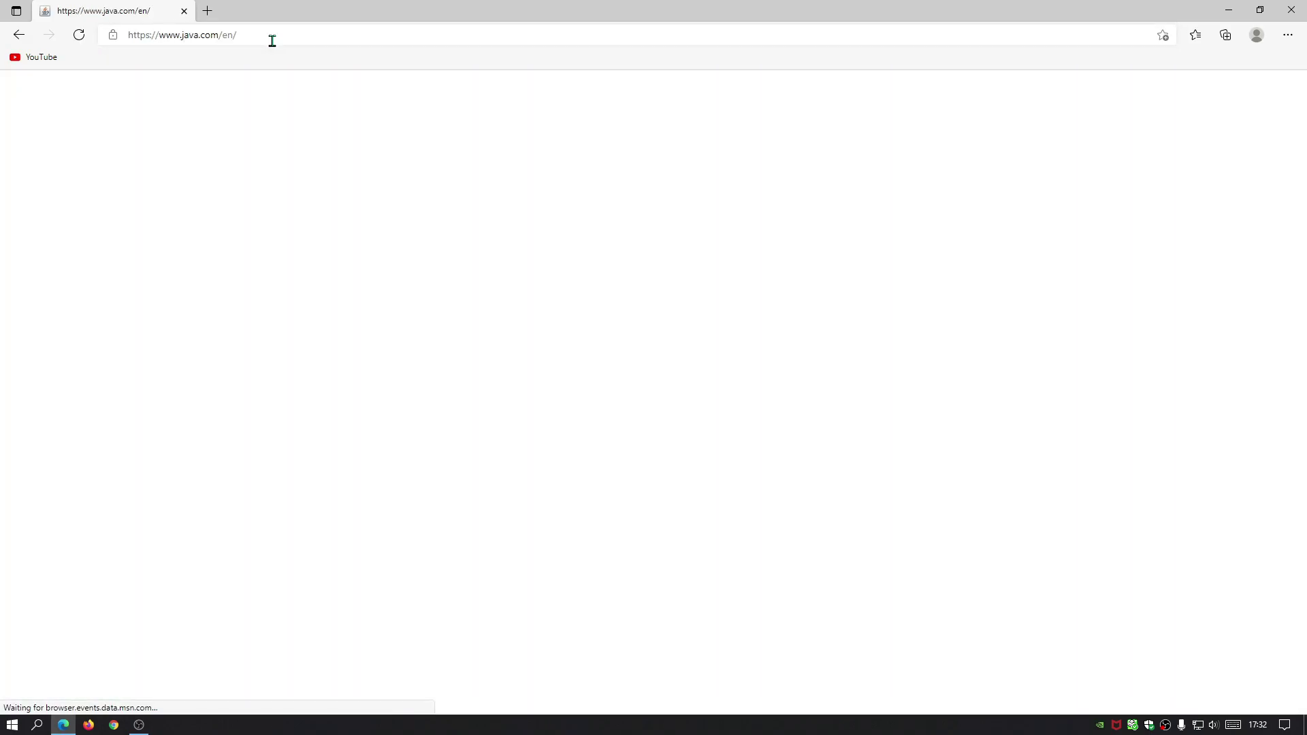
left_click(545, 323)
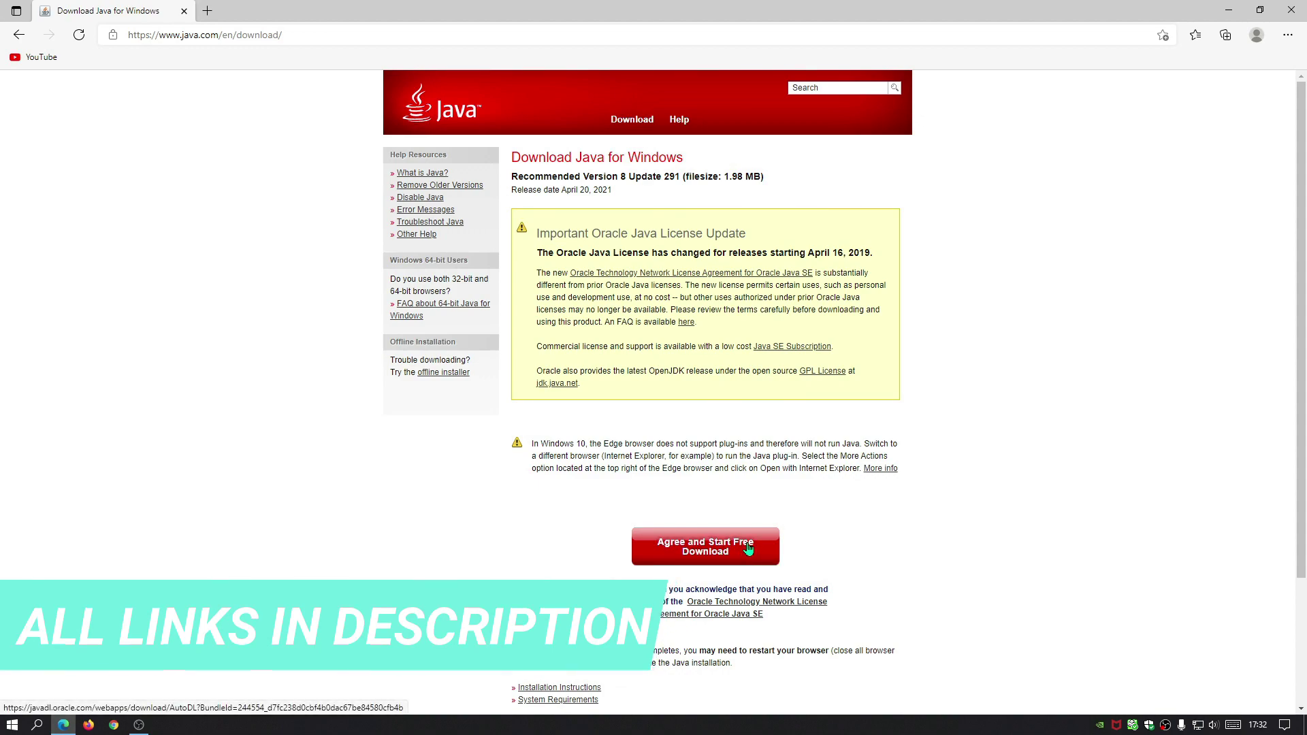
left_click(741, 553)
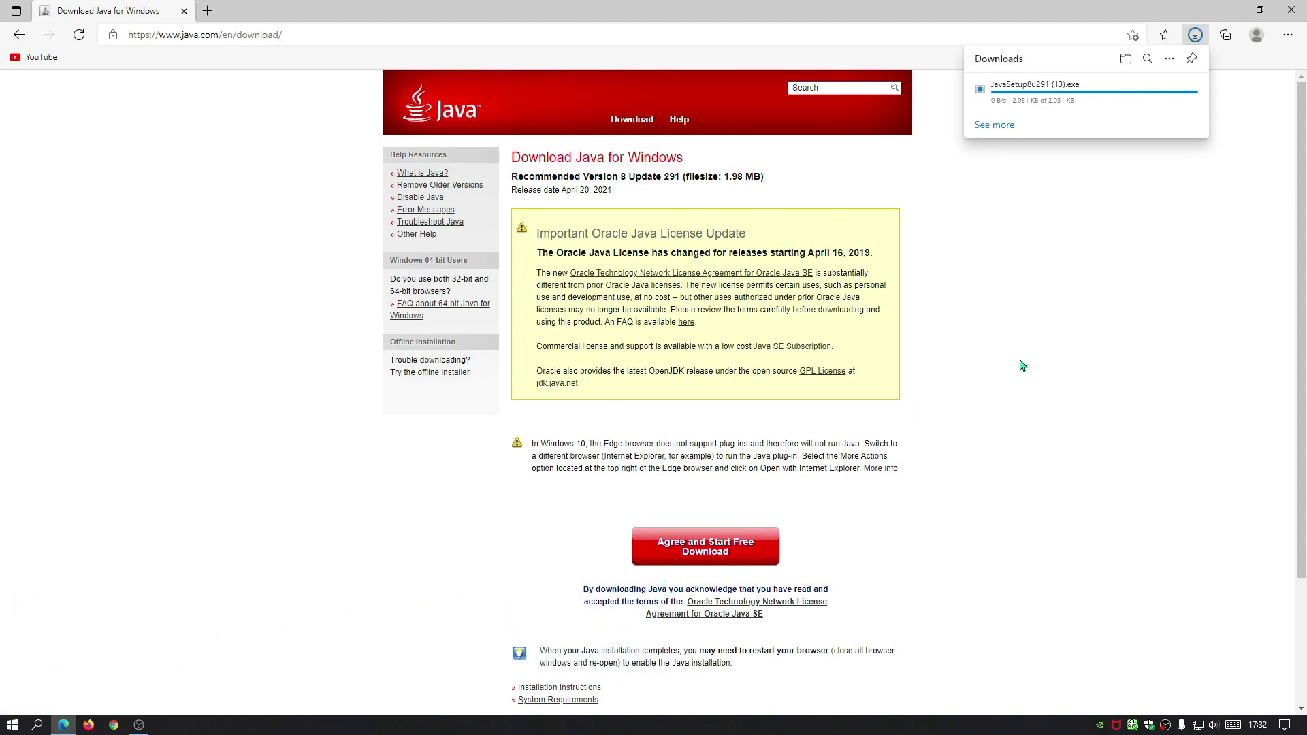
left_click(1005, 98)
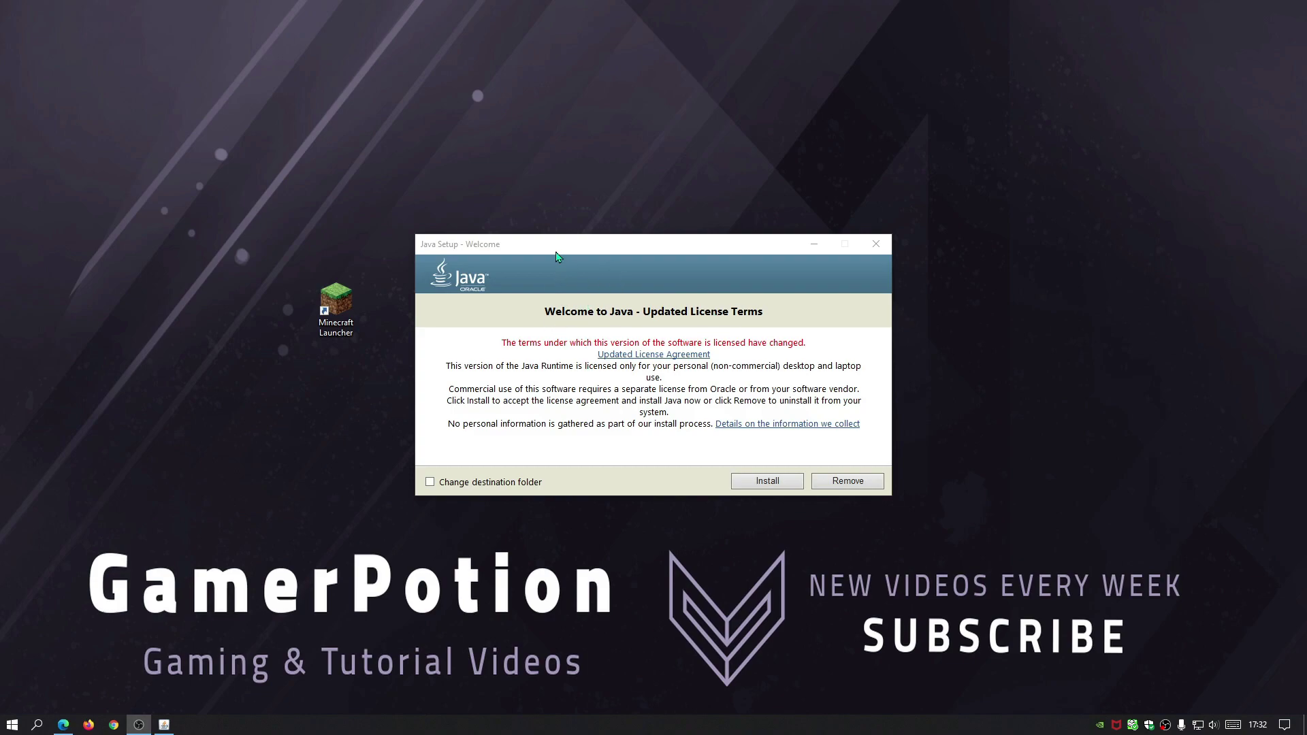
left_click_drag(556, 251, 562, 245)
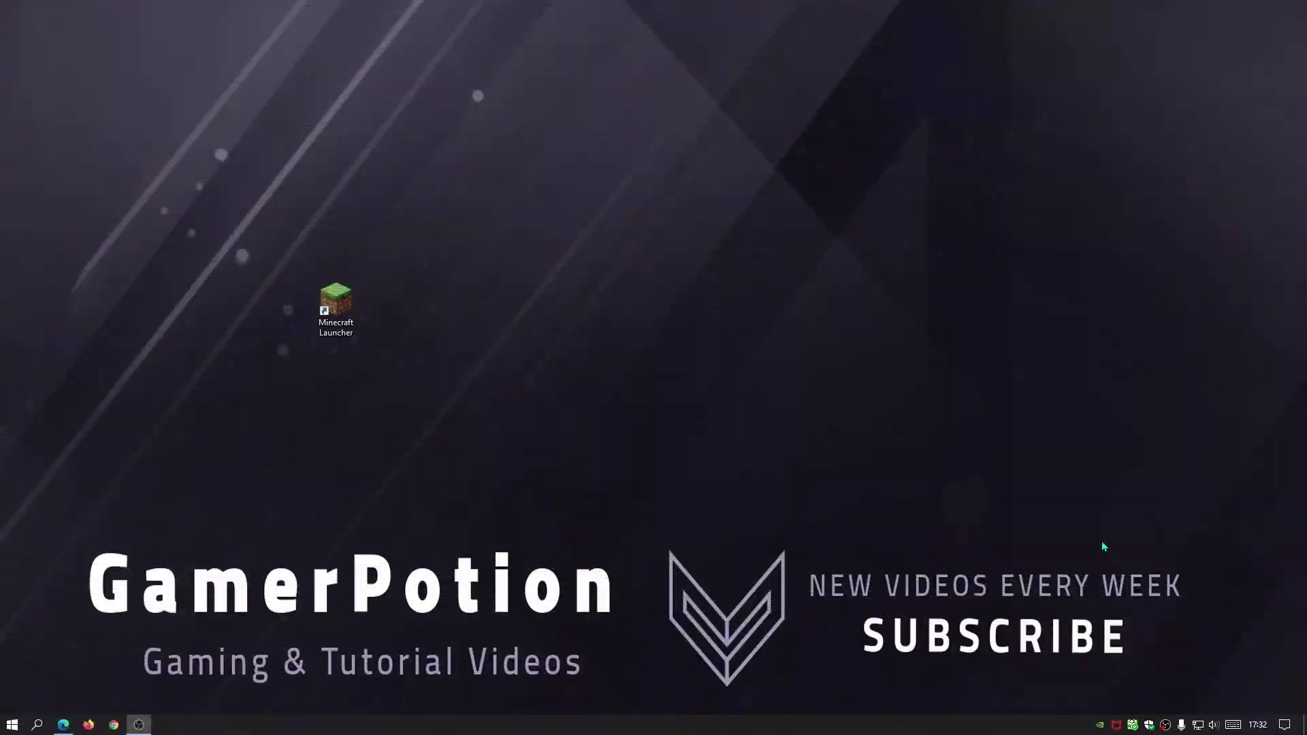
Switch back to Microsoft Edge, search the web for "fabrcmc" and open the Fabric website.
left_click(63, 724)
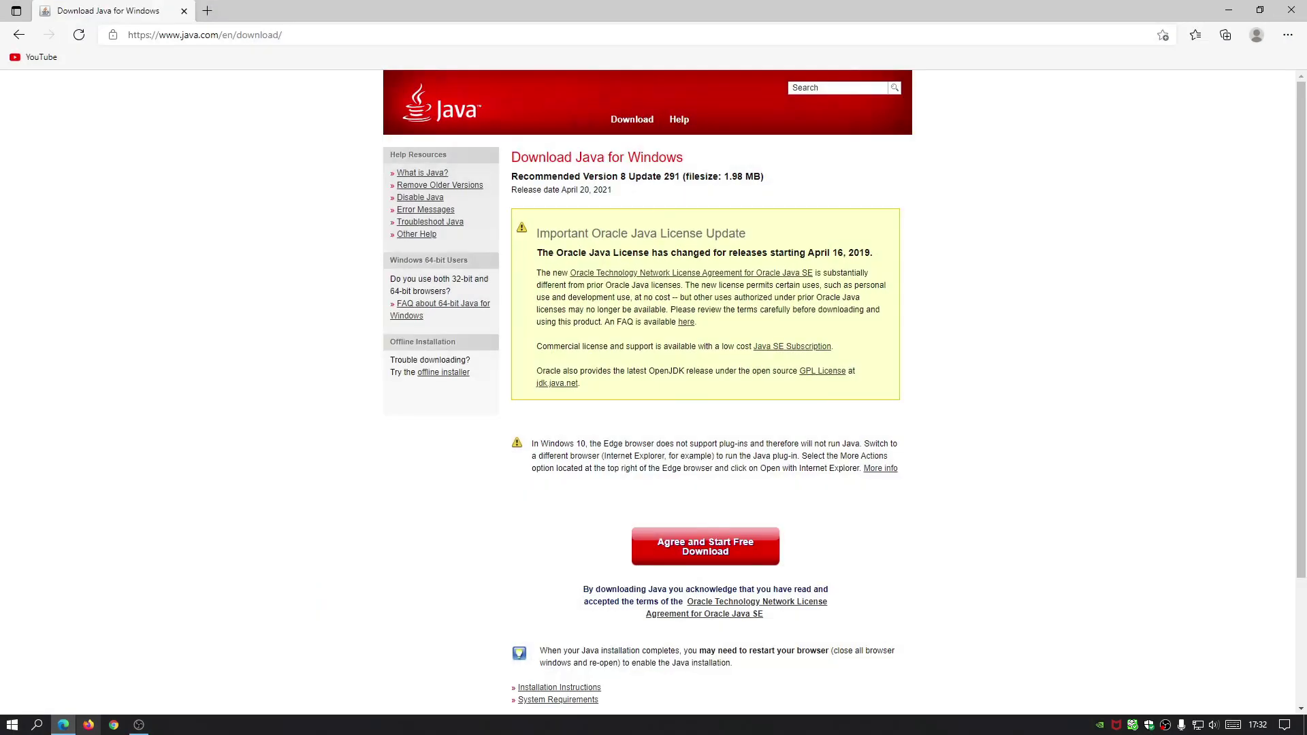
left_click(431, 35)
type("fga")
key("BackSpace")
key("BackSpace")
type("abrcmc")
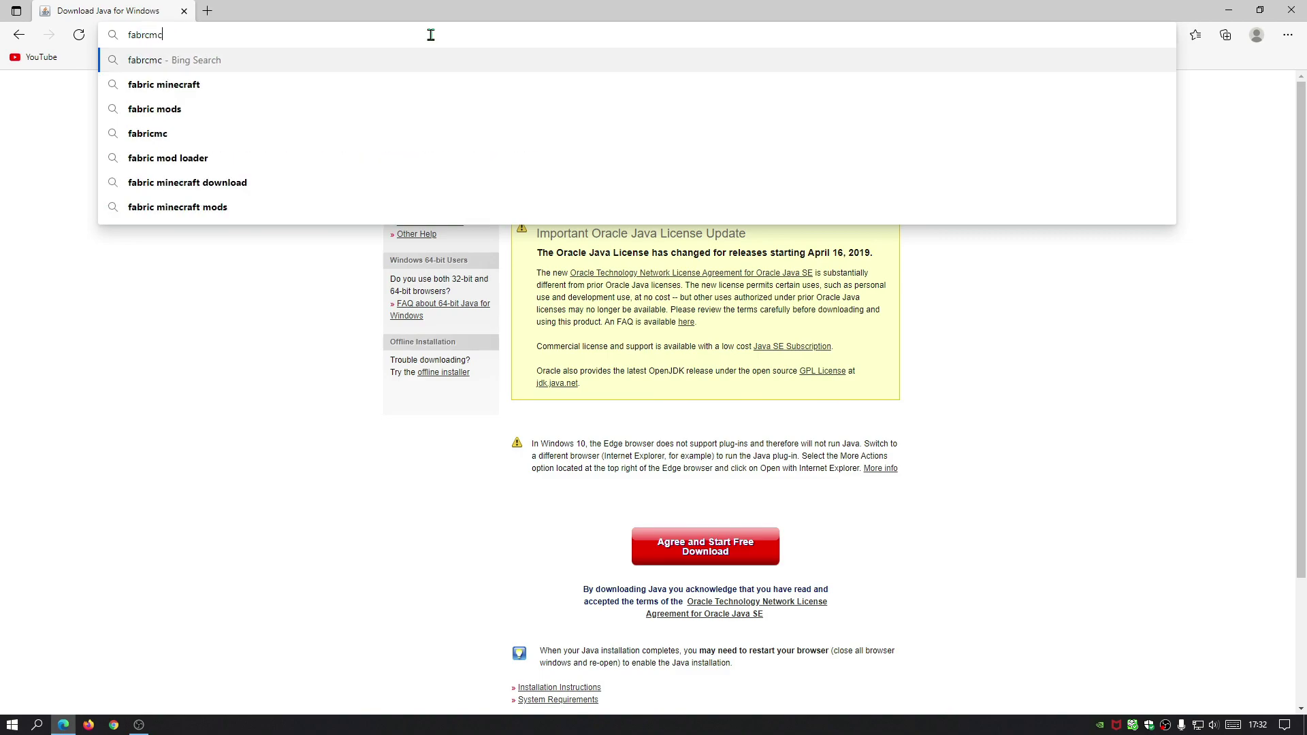
key("Return")
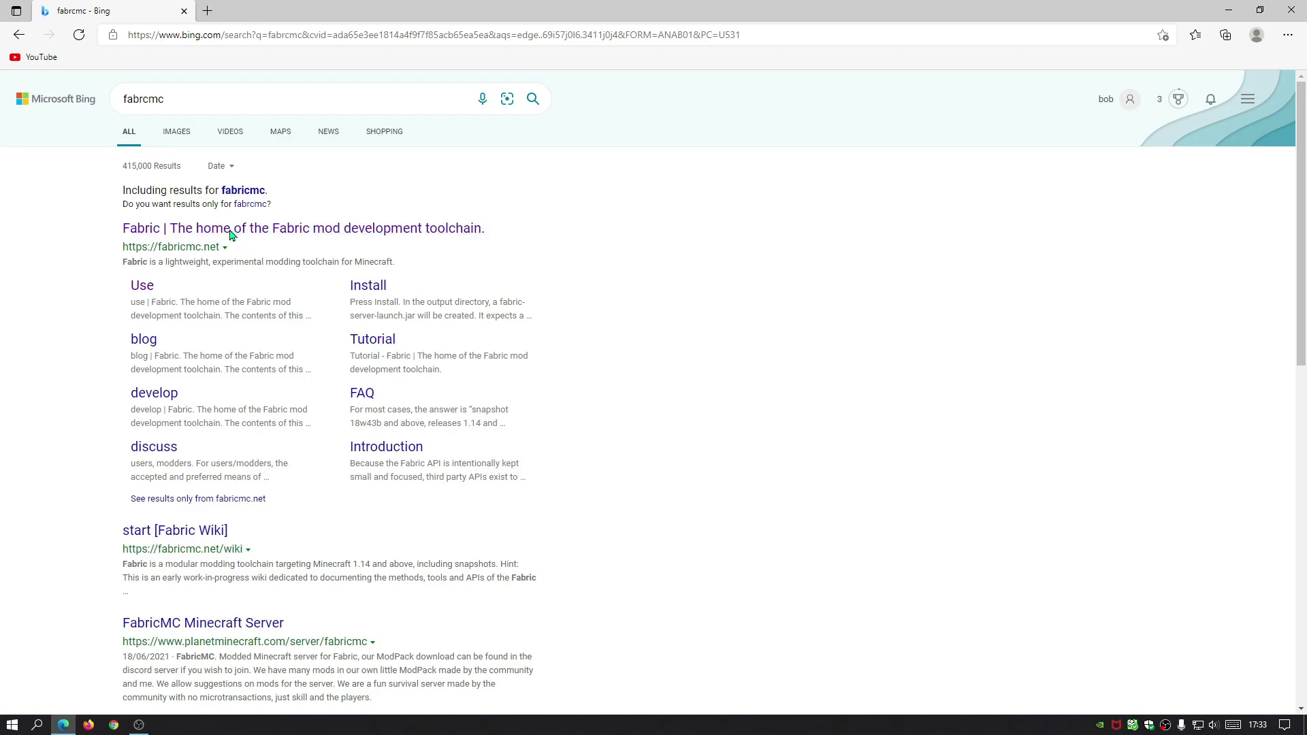
left_click(235, 233)
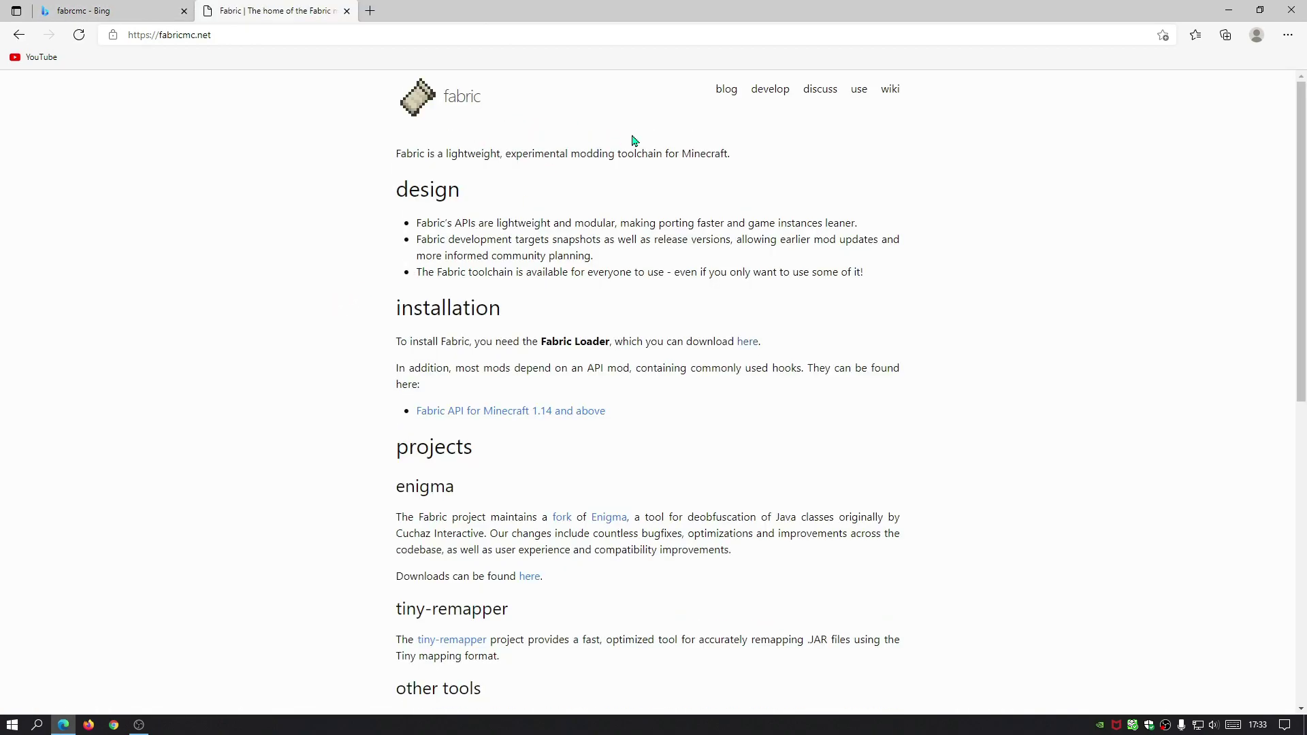
Download the Universal/JAR installer from Fabric's use page and keep the blocked file.
left_click(858, 95)
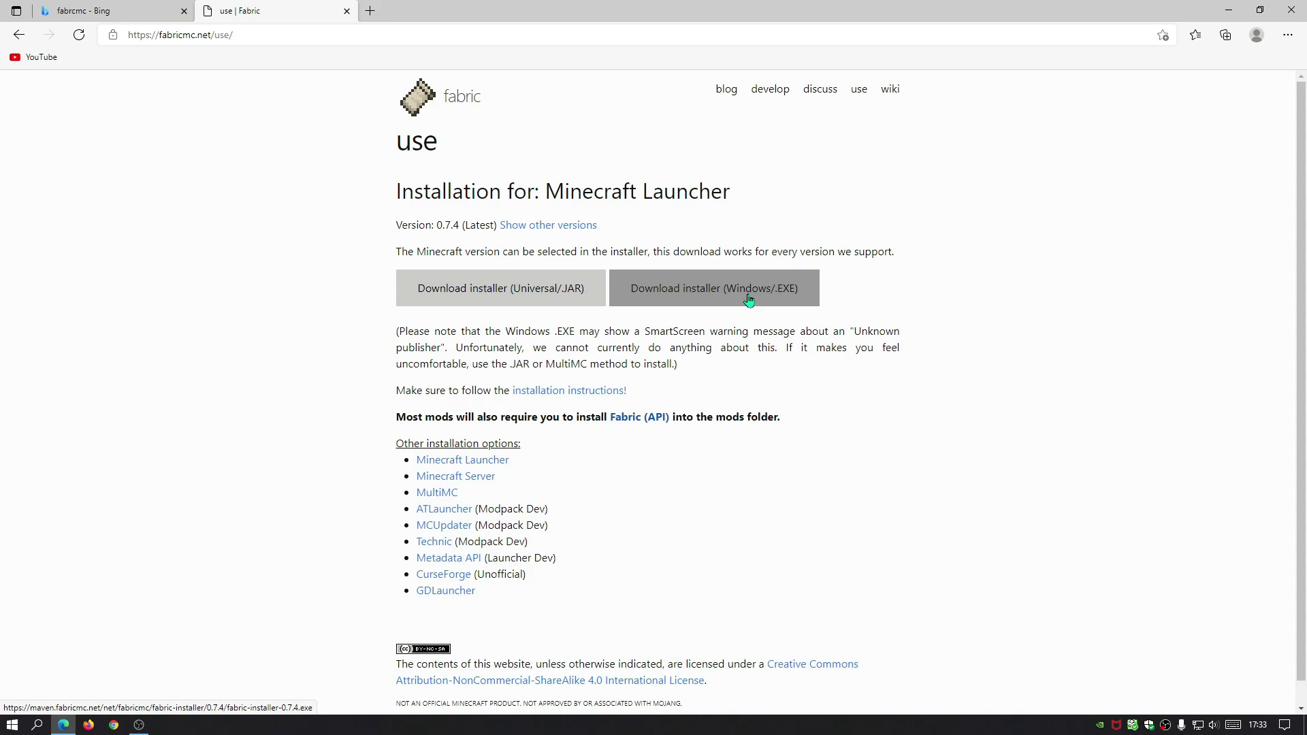
left_click(482, 301)
left_click(1182, 99)
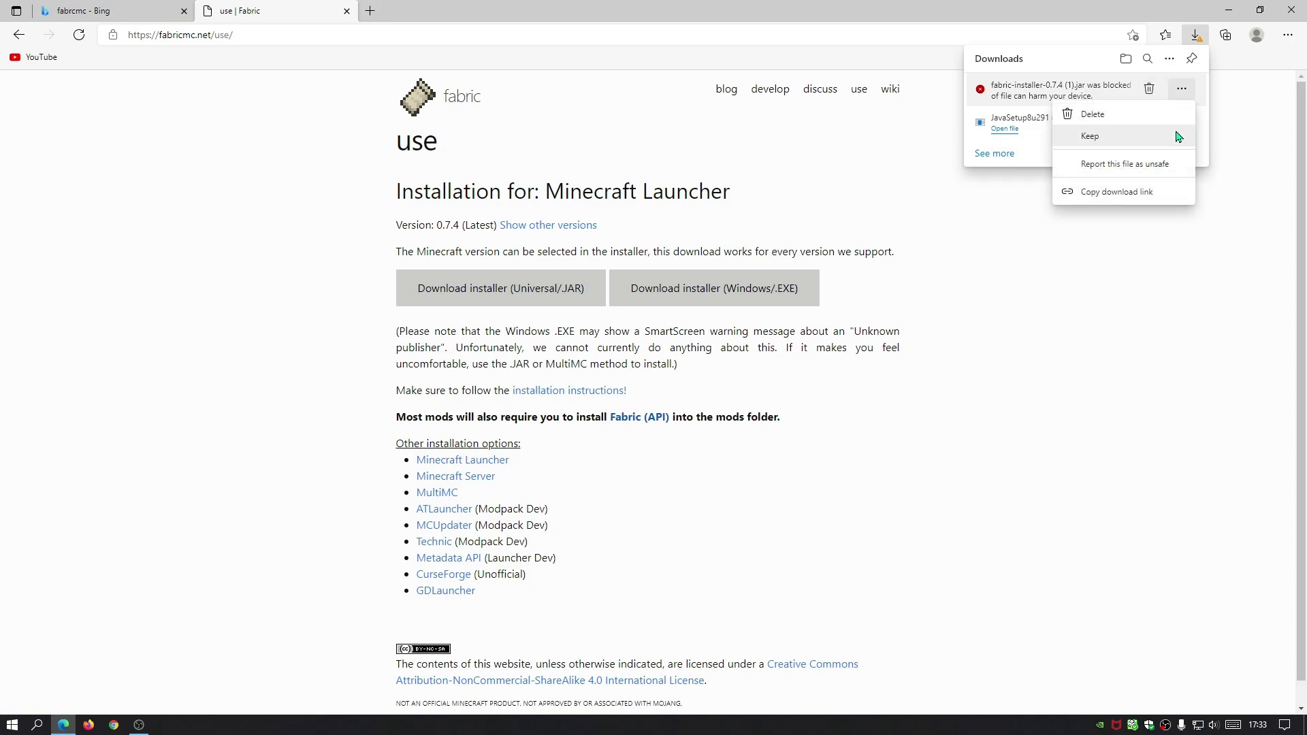
left_click(1162, 134)
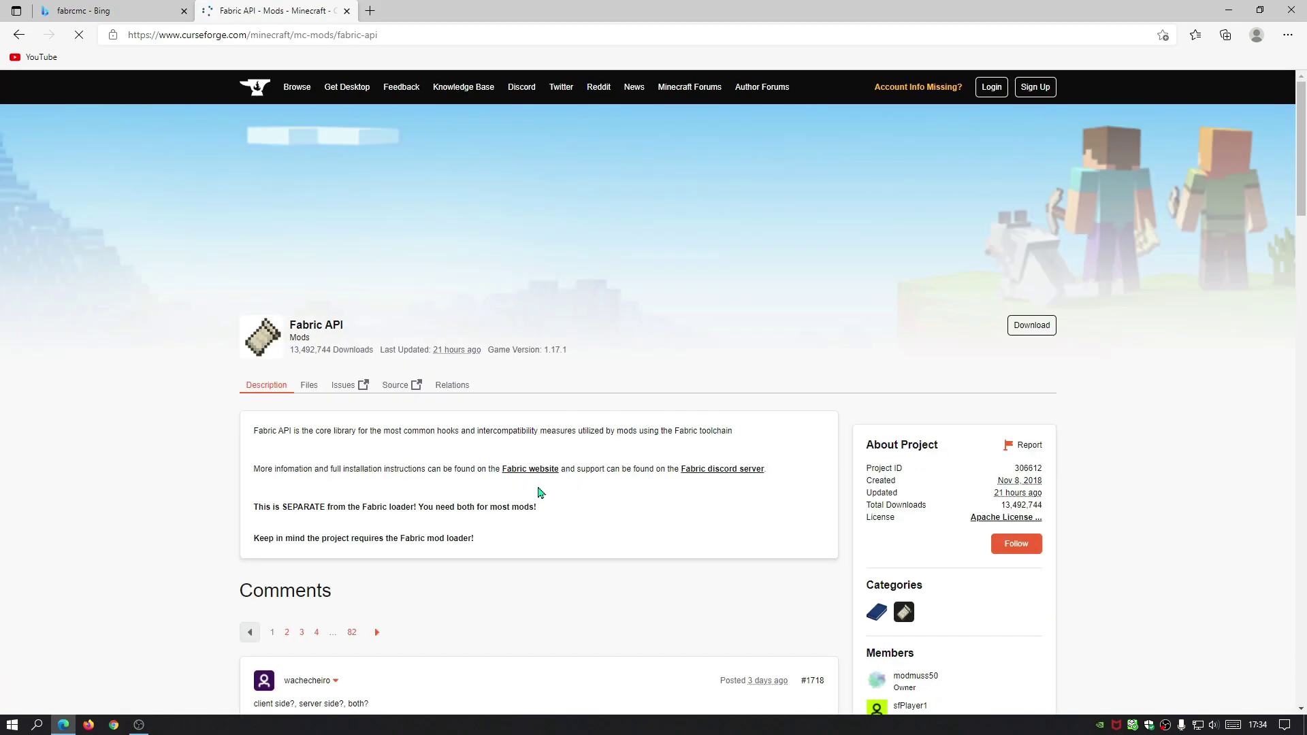
Download the main Fabric API 0.37.0 file for Minecraft 1.17.1 from CurseForge and close its page.
left_click(307, 393)
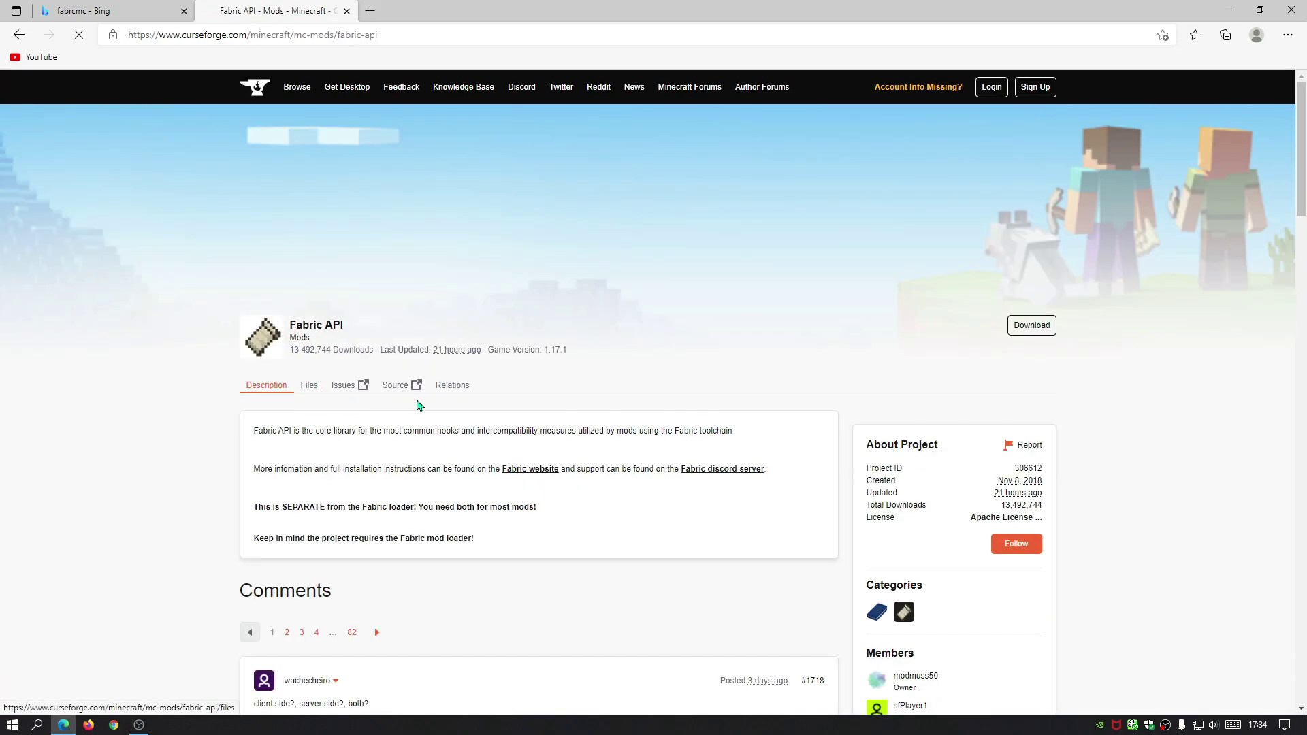
scroll(516, 426, "down", 1)
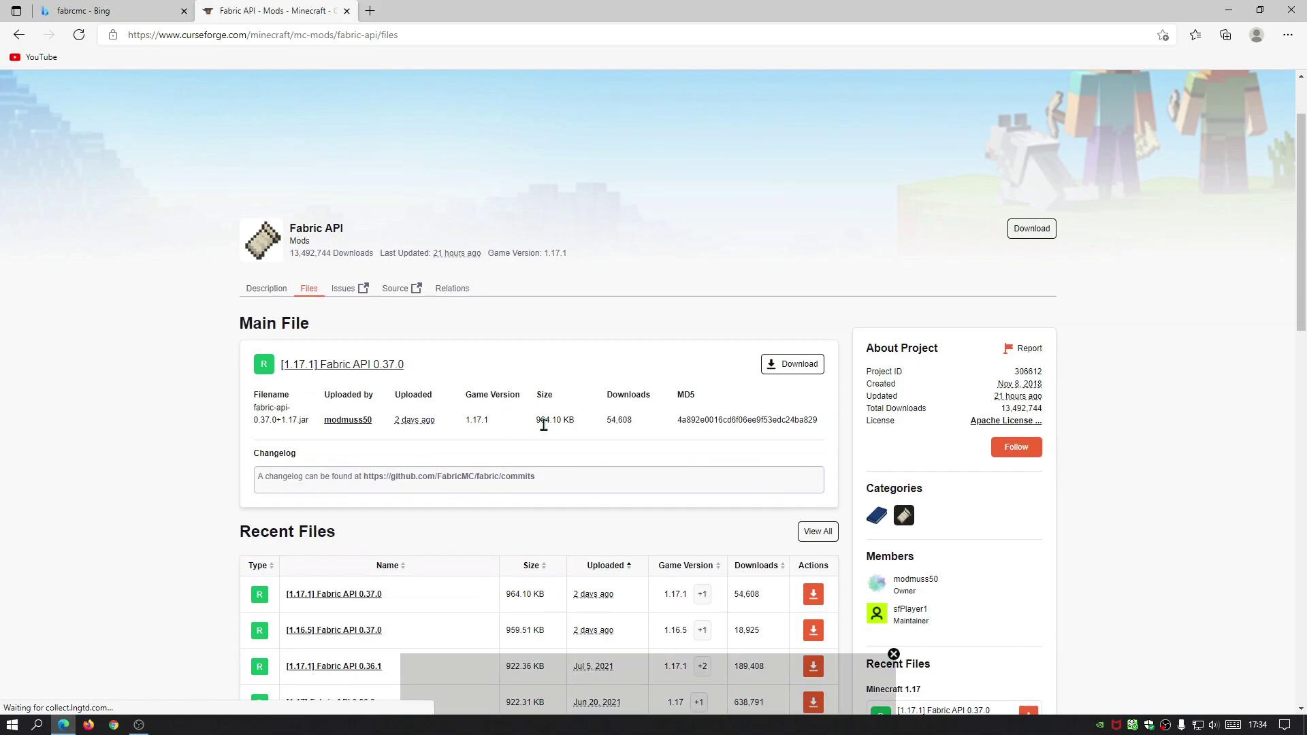
left_click_drag(490, 420, 471, 424)
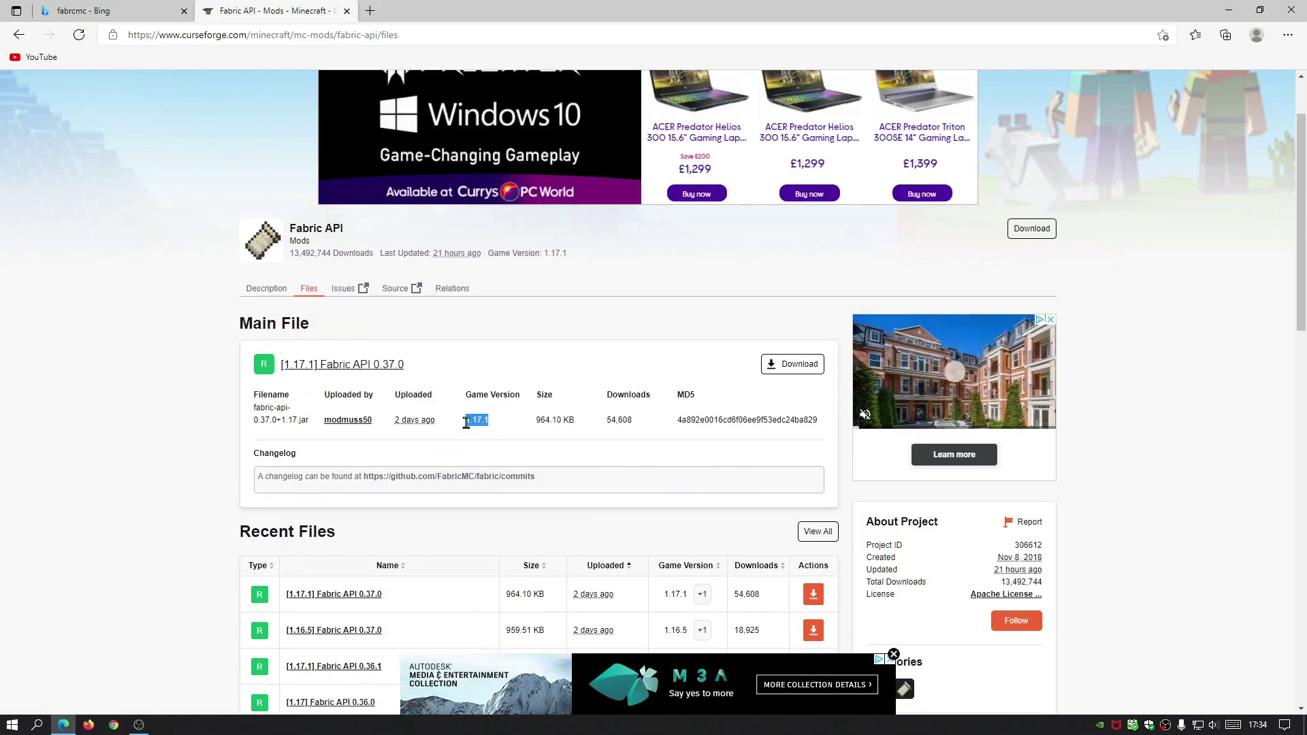
left_click(487, 430)
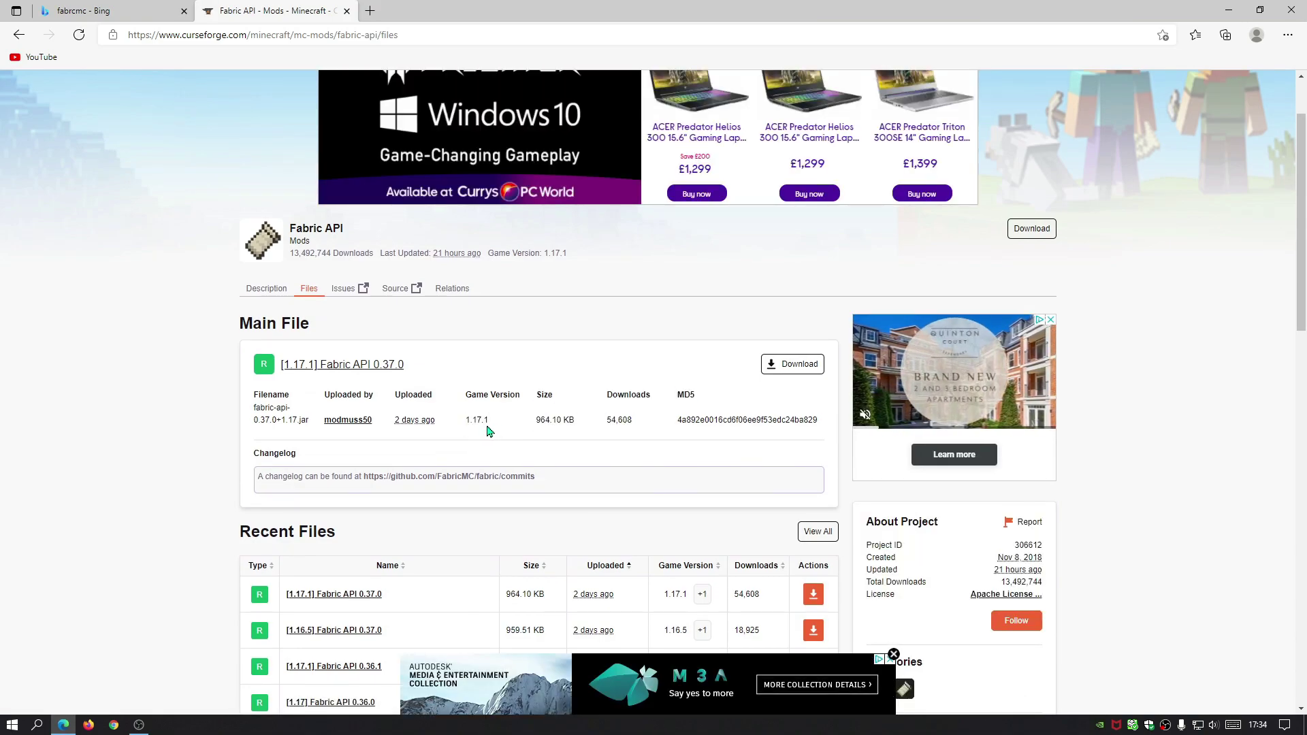
left_click(793, 368)
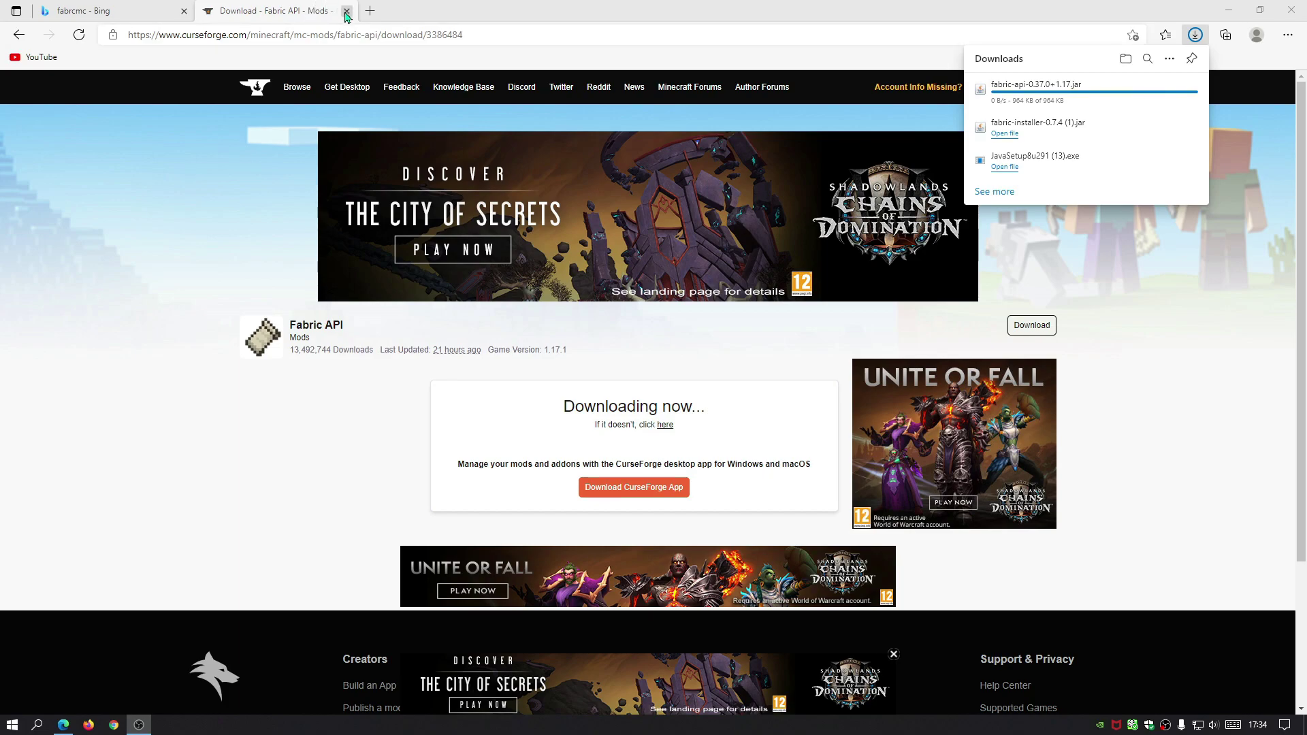
left_click(346, 11)
Close the Fabric API download page and search the web for "minecraft optifabric".
left_click(344, 34)
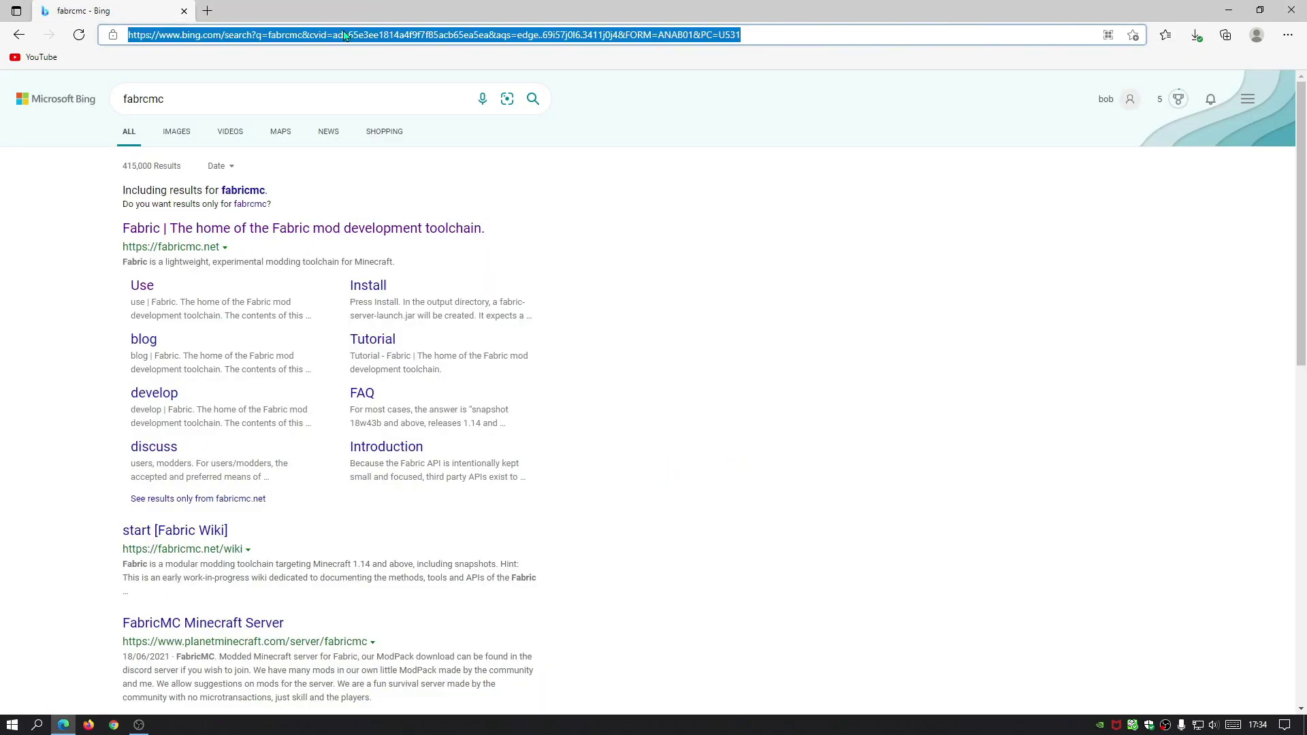
left_click(390, 35)
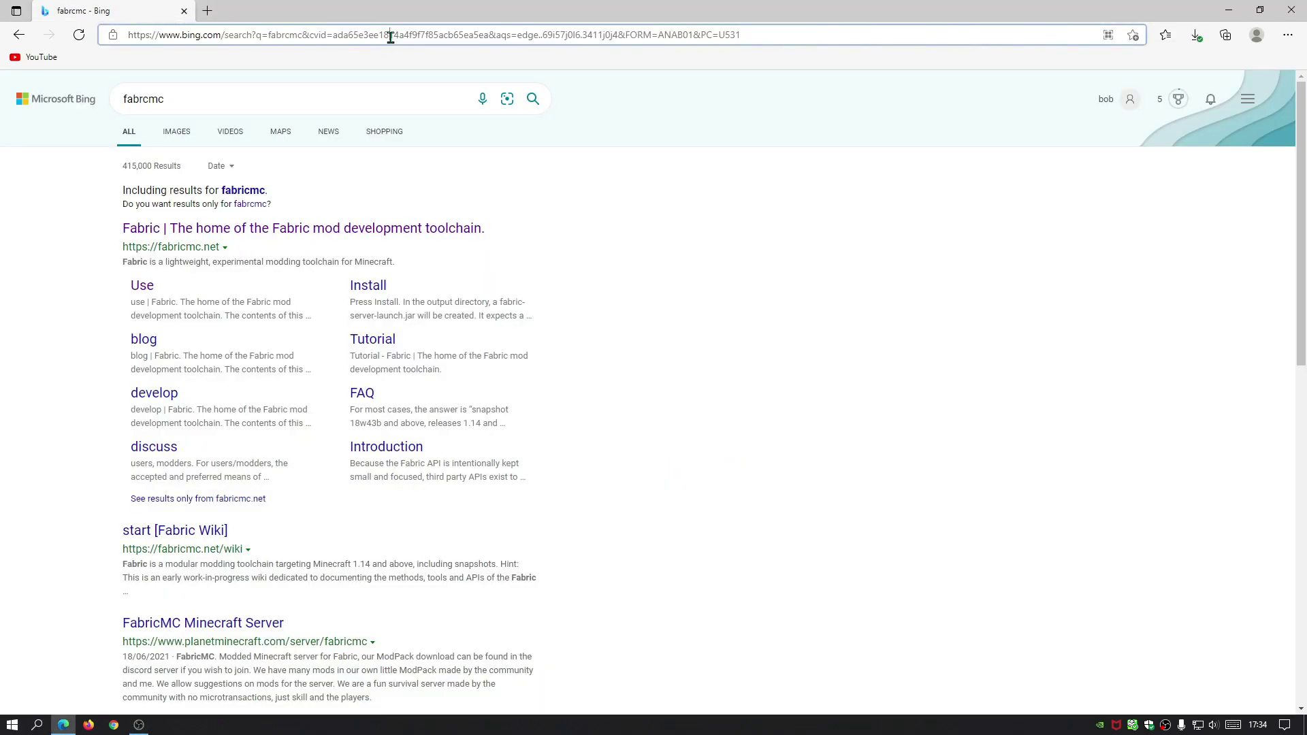
key("ctrl+a")
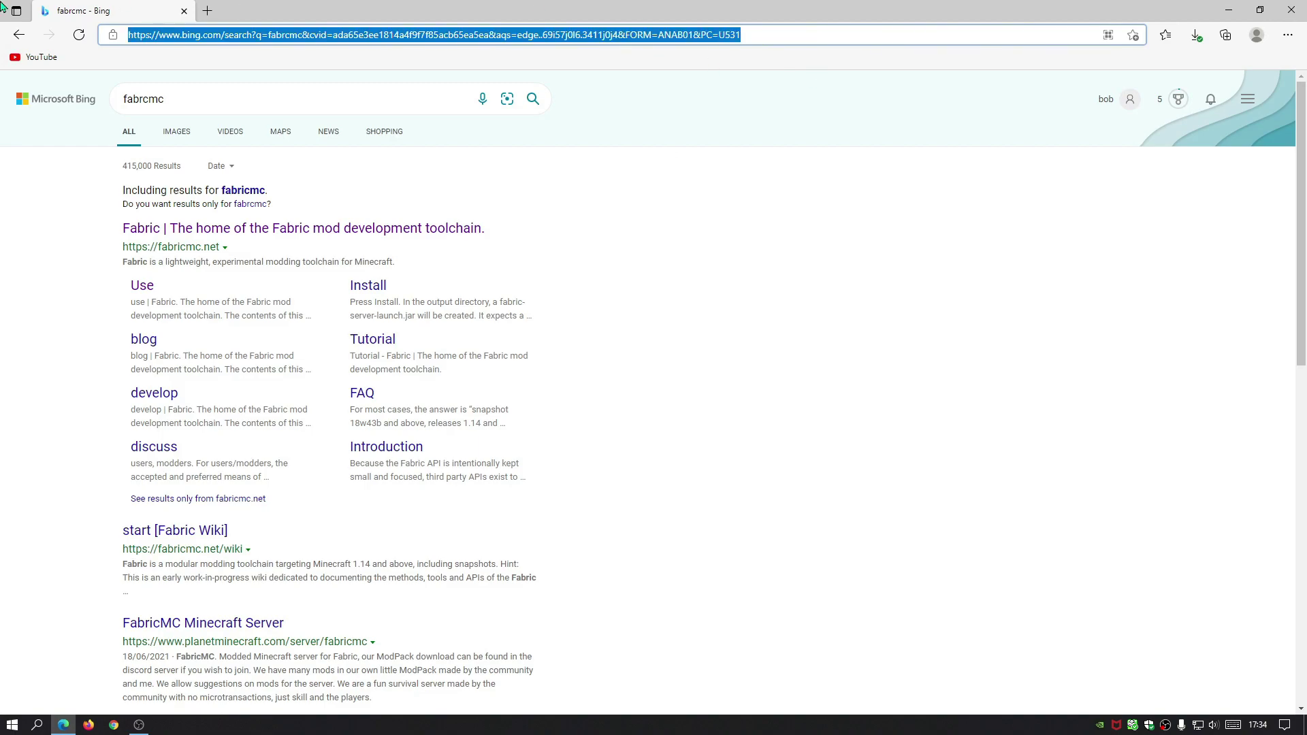
type("minec")
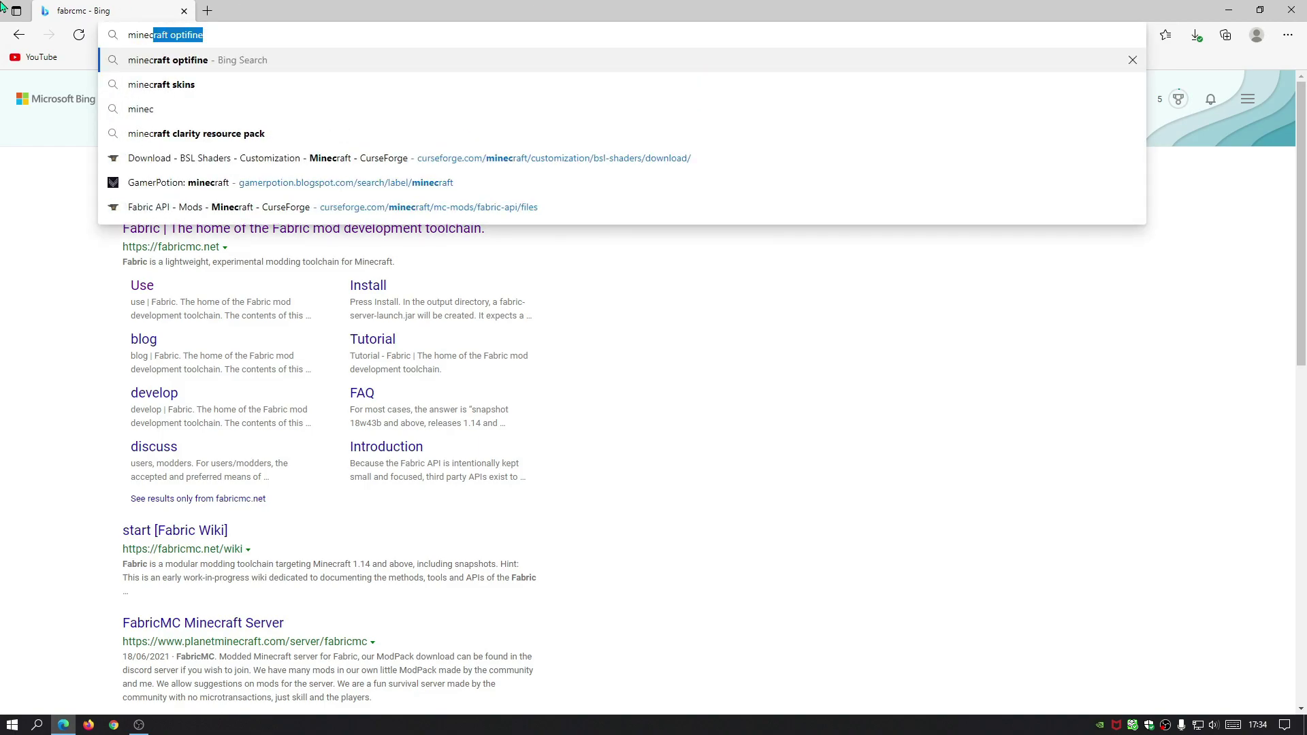
type("raft opt")
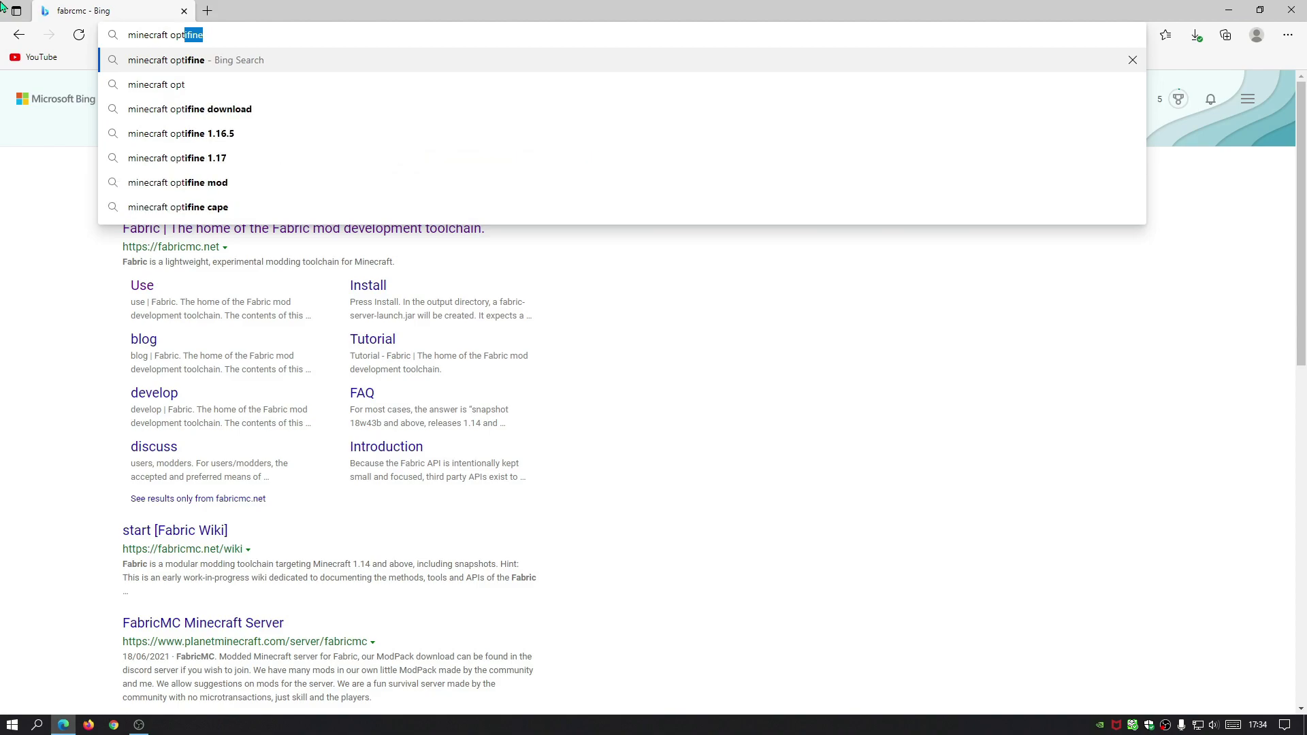
type("ifabric")
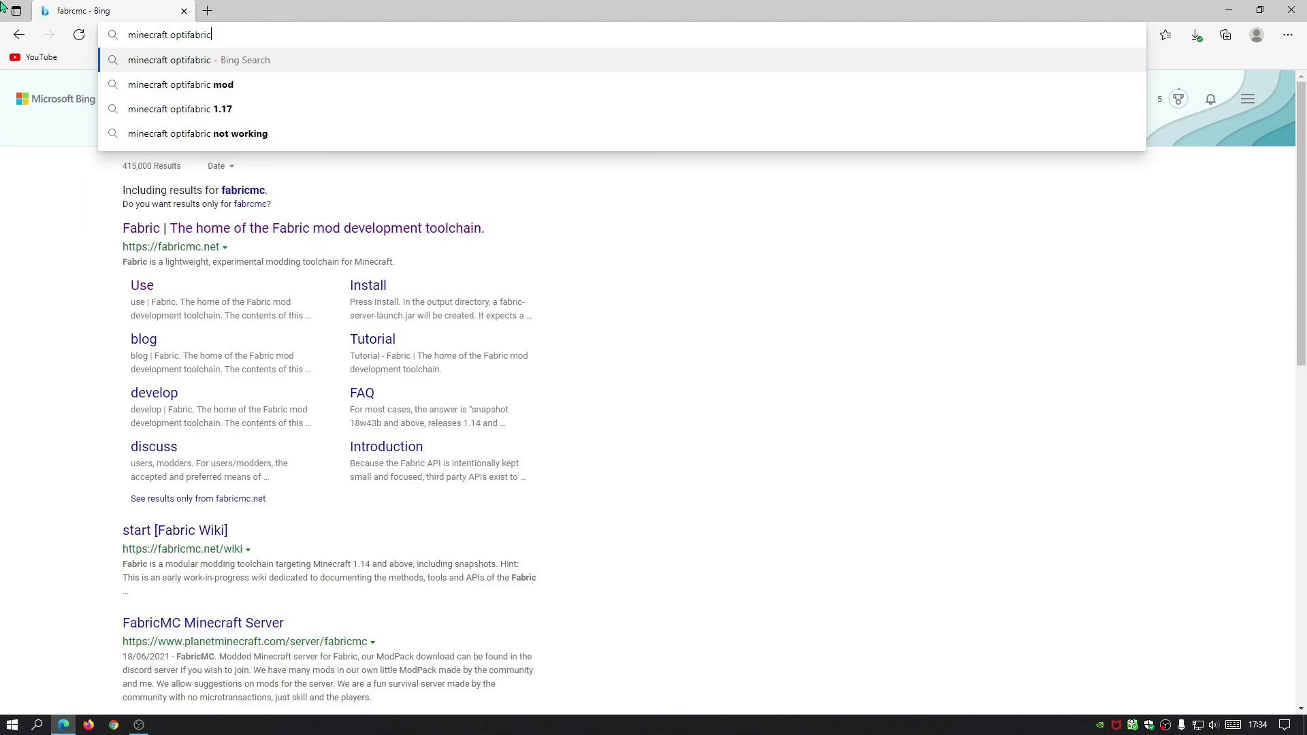
key("Return")
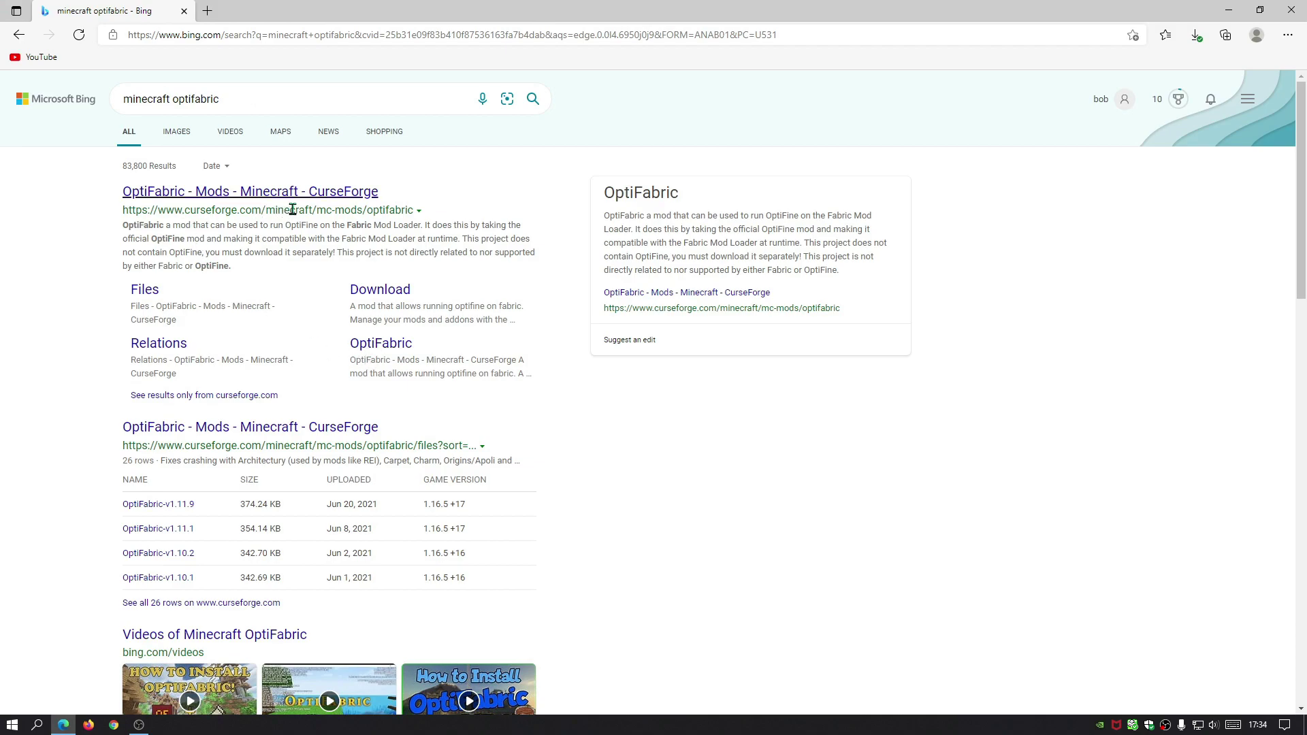
Download the main OptiFabric-v1.11.18 file for Minecraft 1.17.1 from OptiFabric's CurseForge files page.
left_click(264, 198)
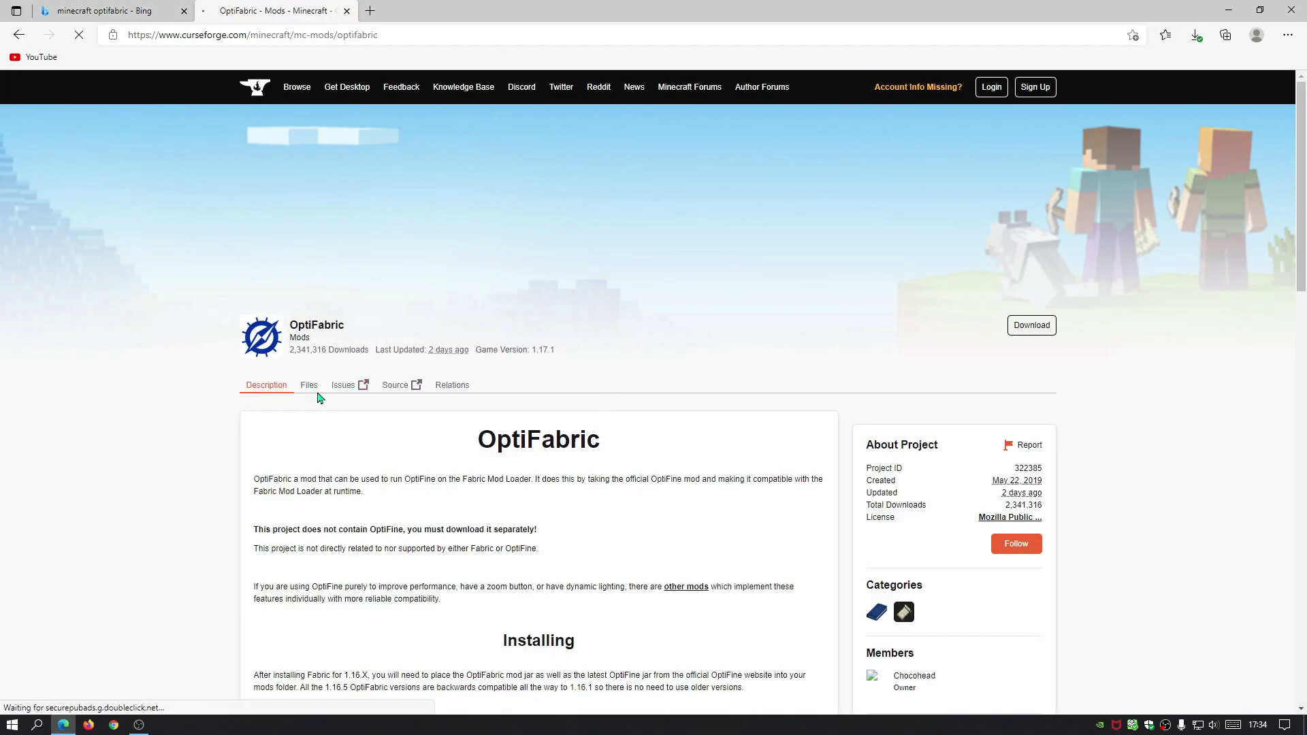
left_click(314, 389)
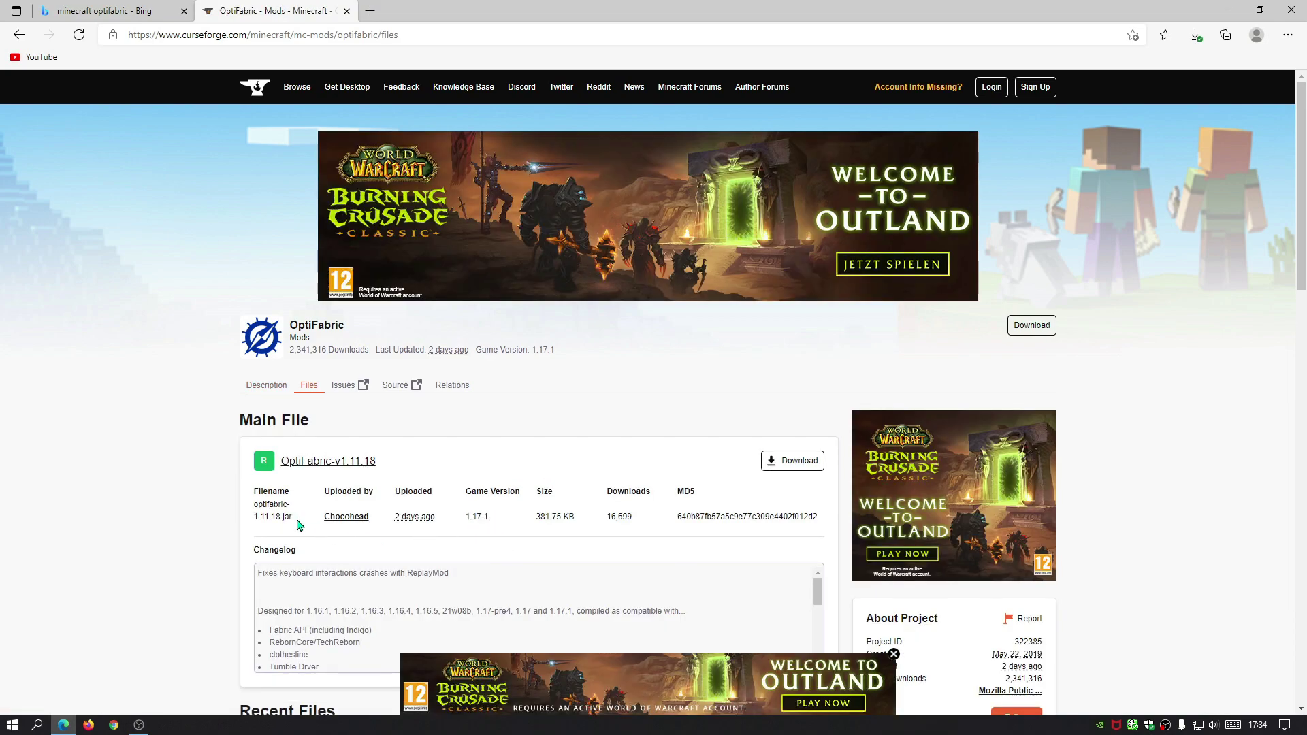
left_click(796, 464)
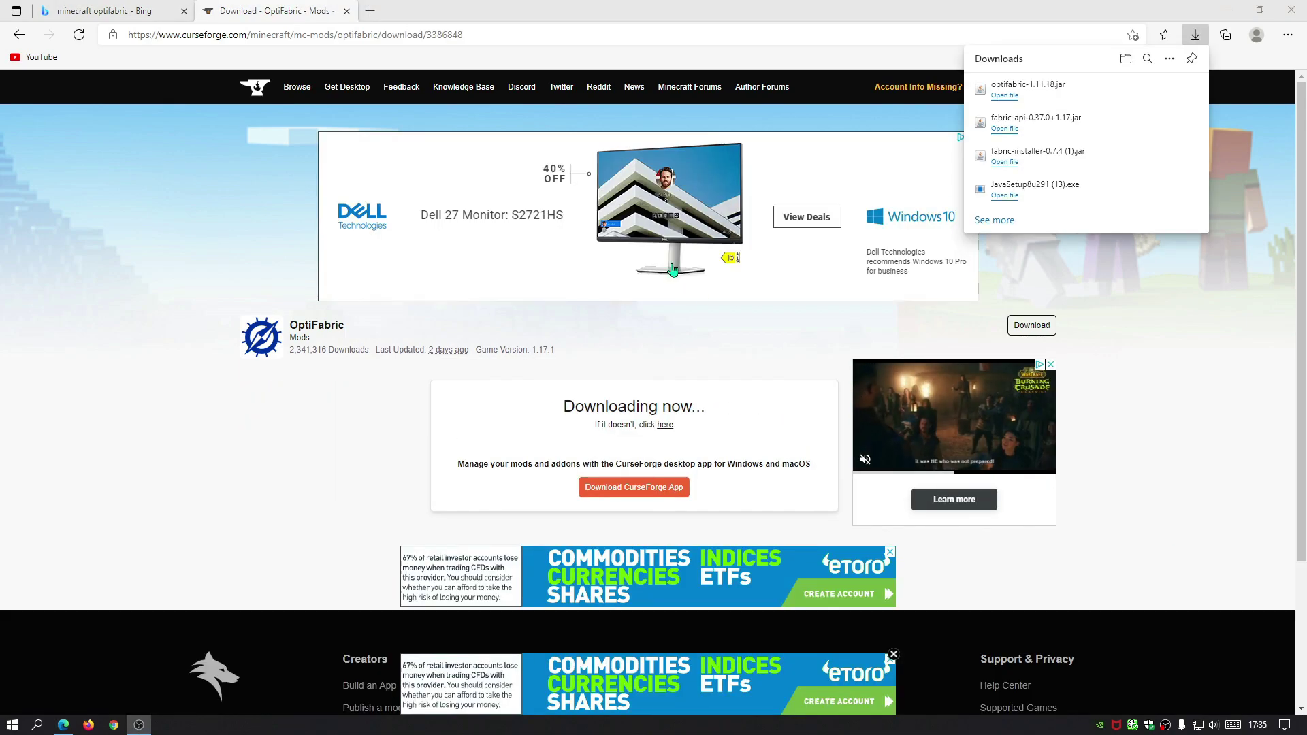
Go to optifine.net, open its downloads page and expand the preview versions for Minecraft 1.17.1.
left_click(653, 38)
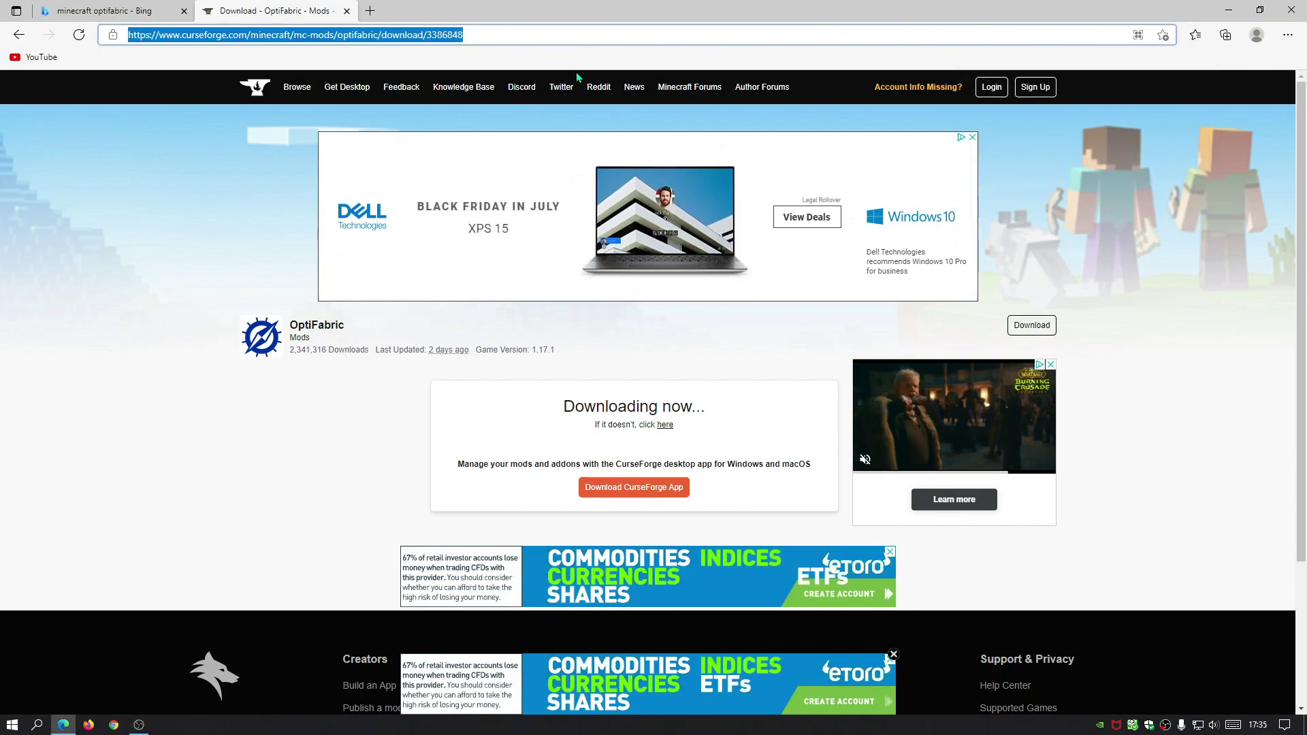
type("o")
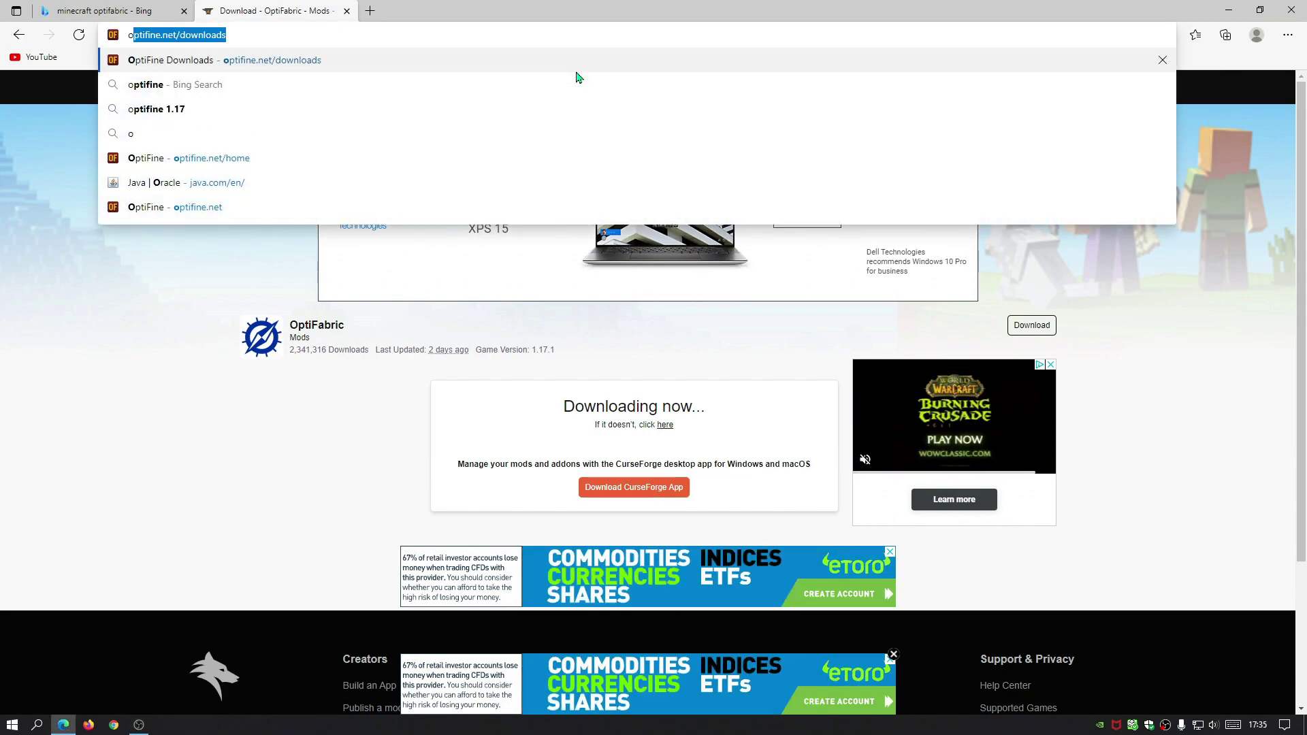
key("End")
key("BackSpace")
key("BackSpace")
key("BackSpace")
key("BackSpace")
key("BackSpace")
key("BackSpace")
key("BackSpace")
key("BackSpace")
key("BackSpace")
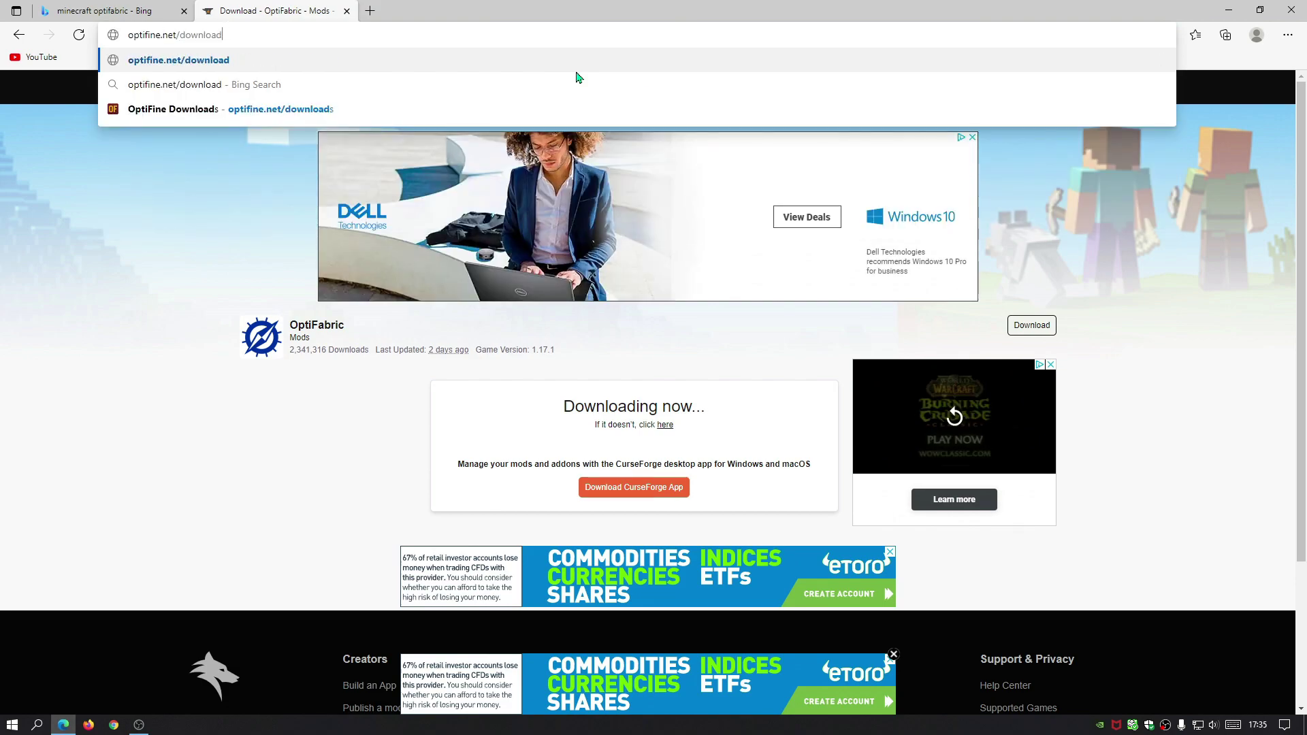
key("Return")
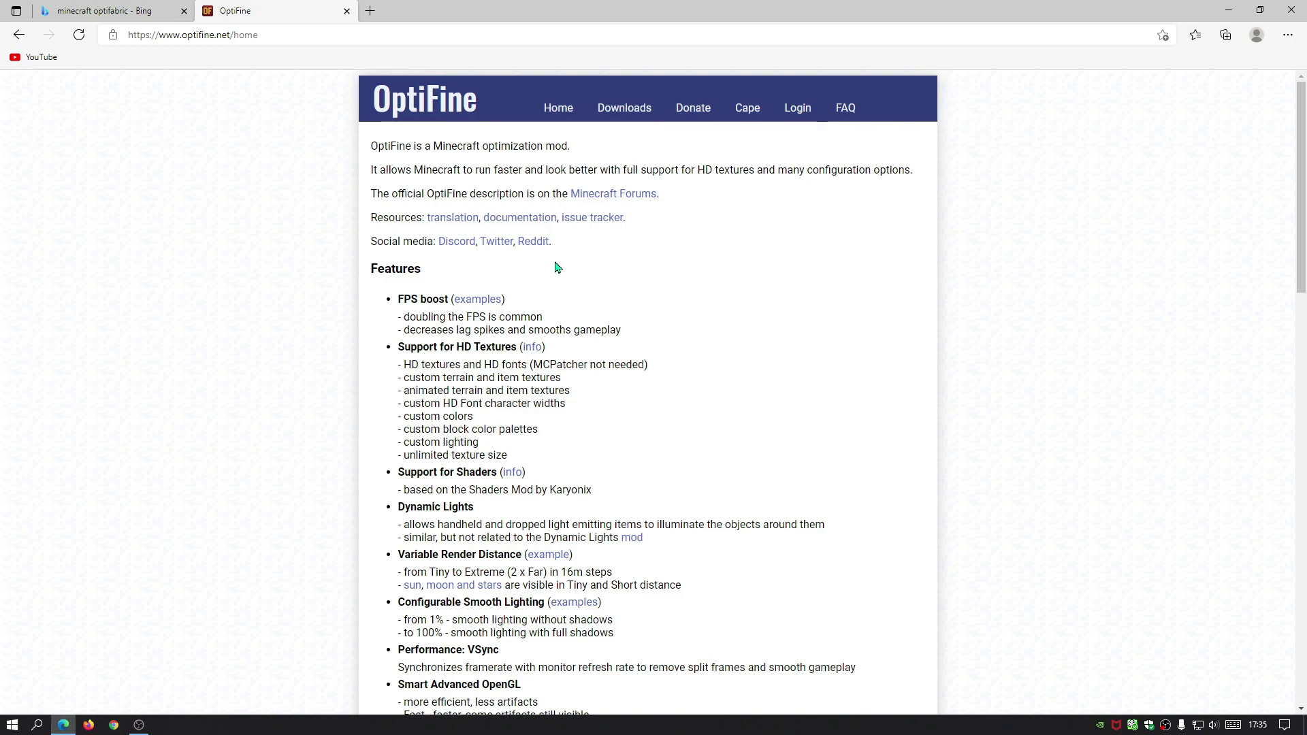
left_click(623, 111)
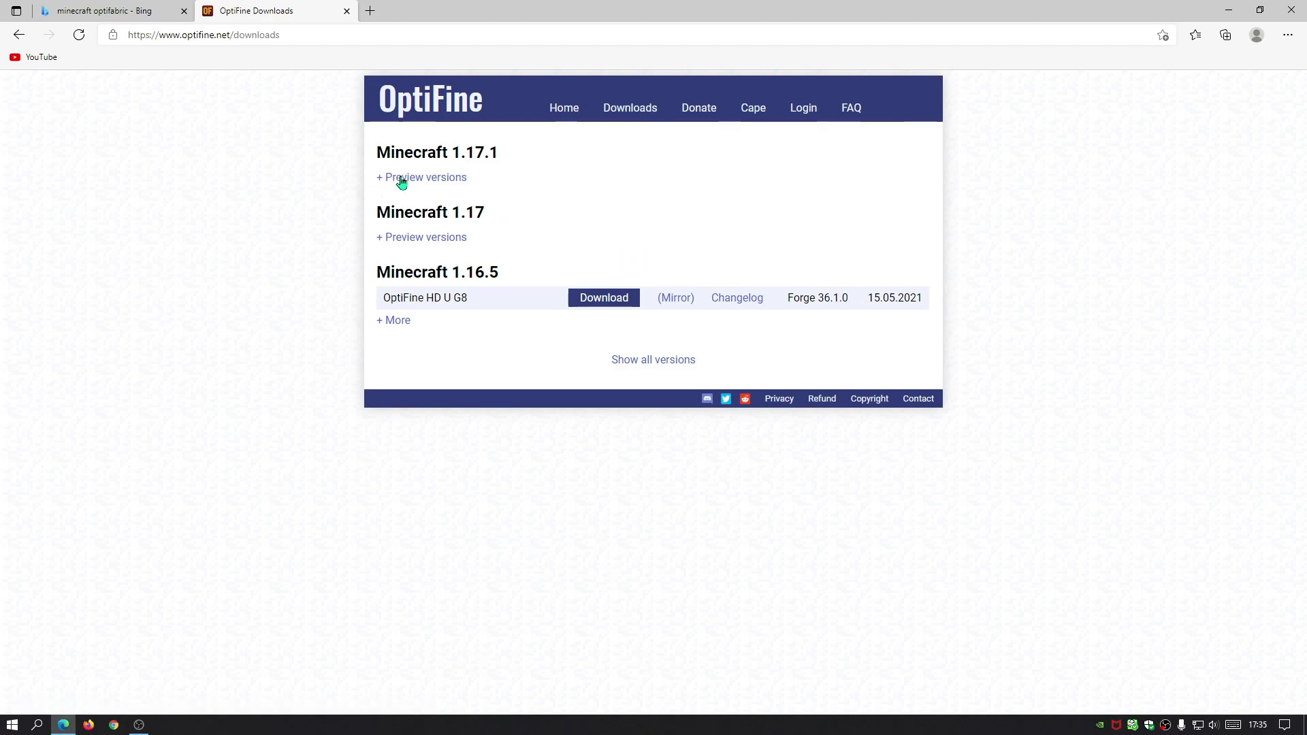
left_click(426, 179)
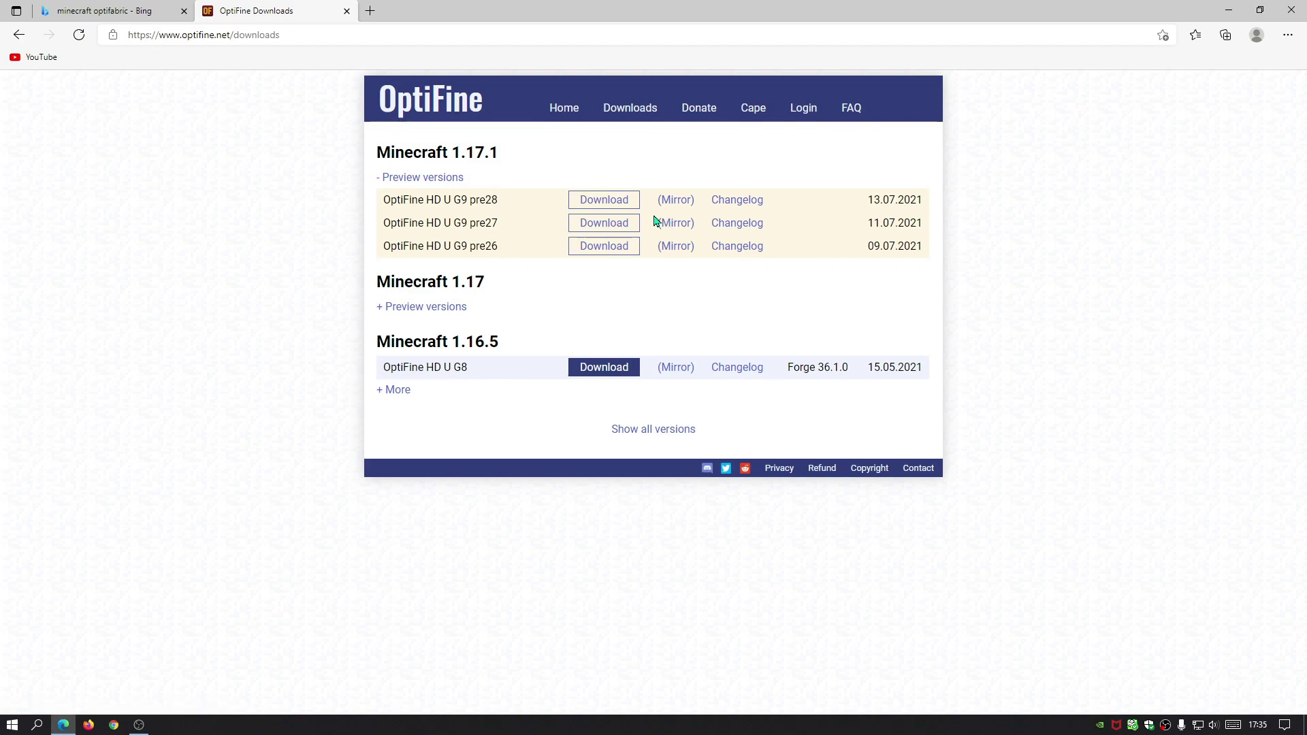
Check the Forge compatibility note in the changelog of OptiFine HD U G9 pre28, and return to the downloads page.
left_click_drag(507, 204, 470, 202)
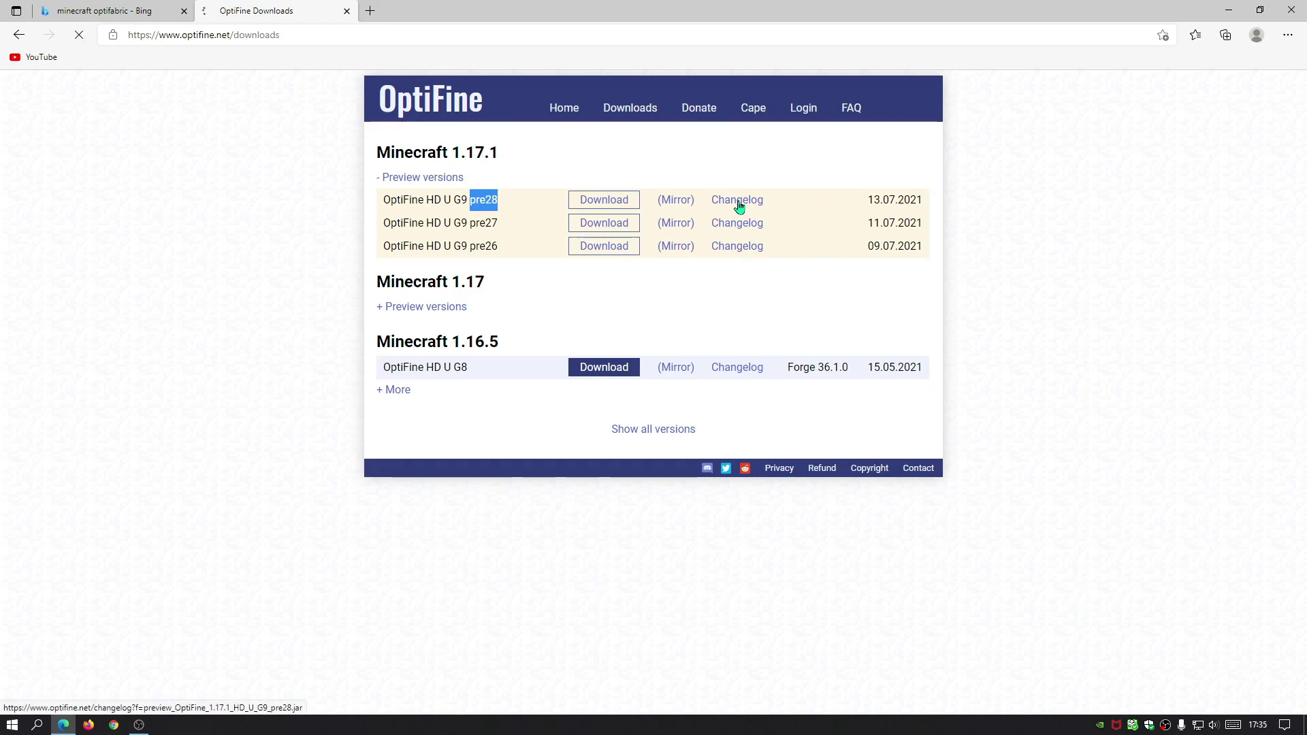
left_click(725, 201)
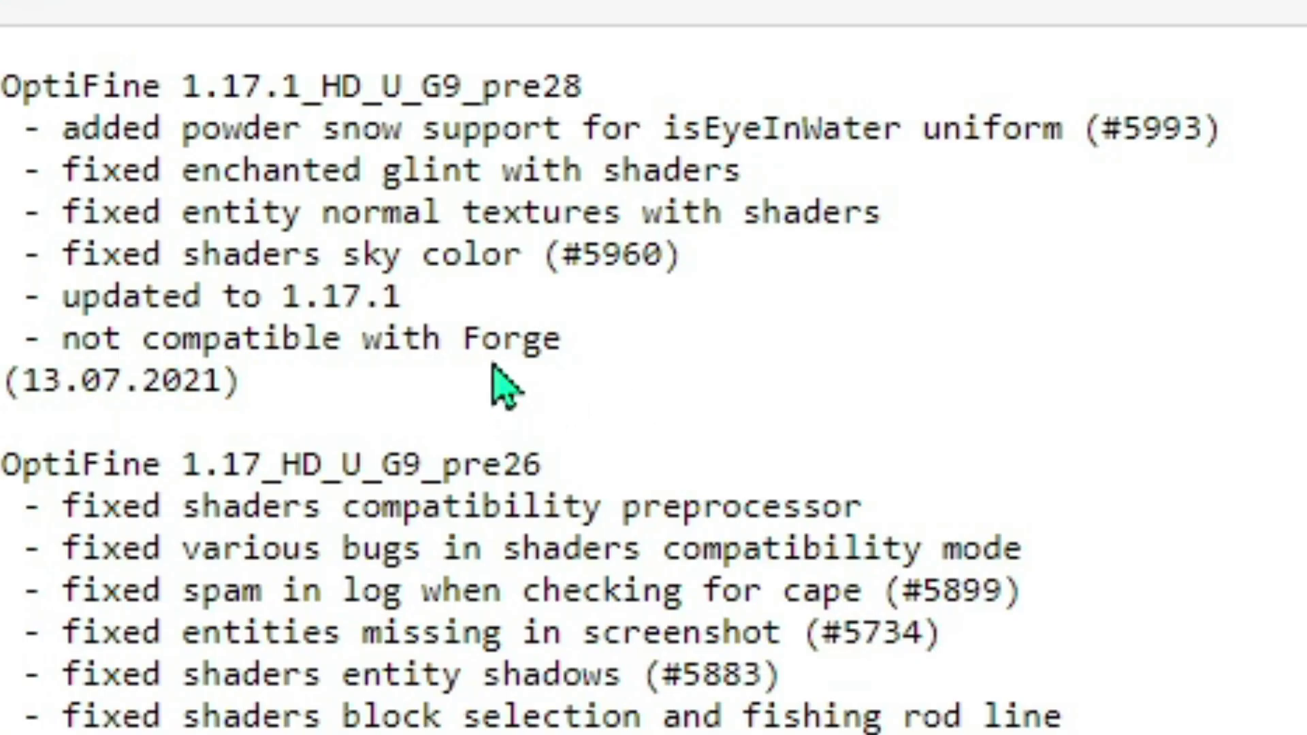
left_click_drag(562, 338, 23, 340)
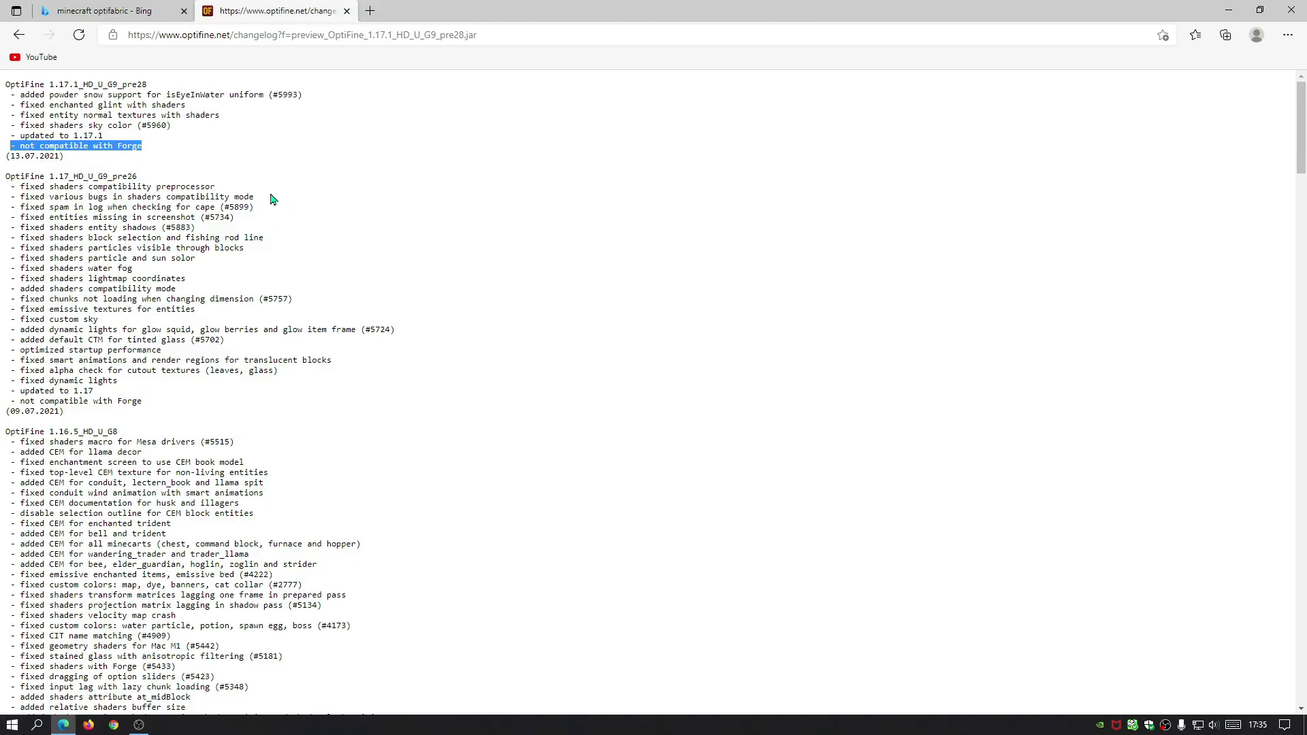
key("alt+Left")
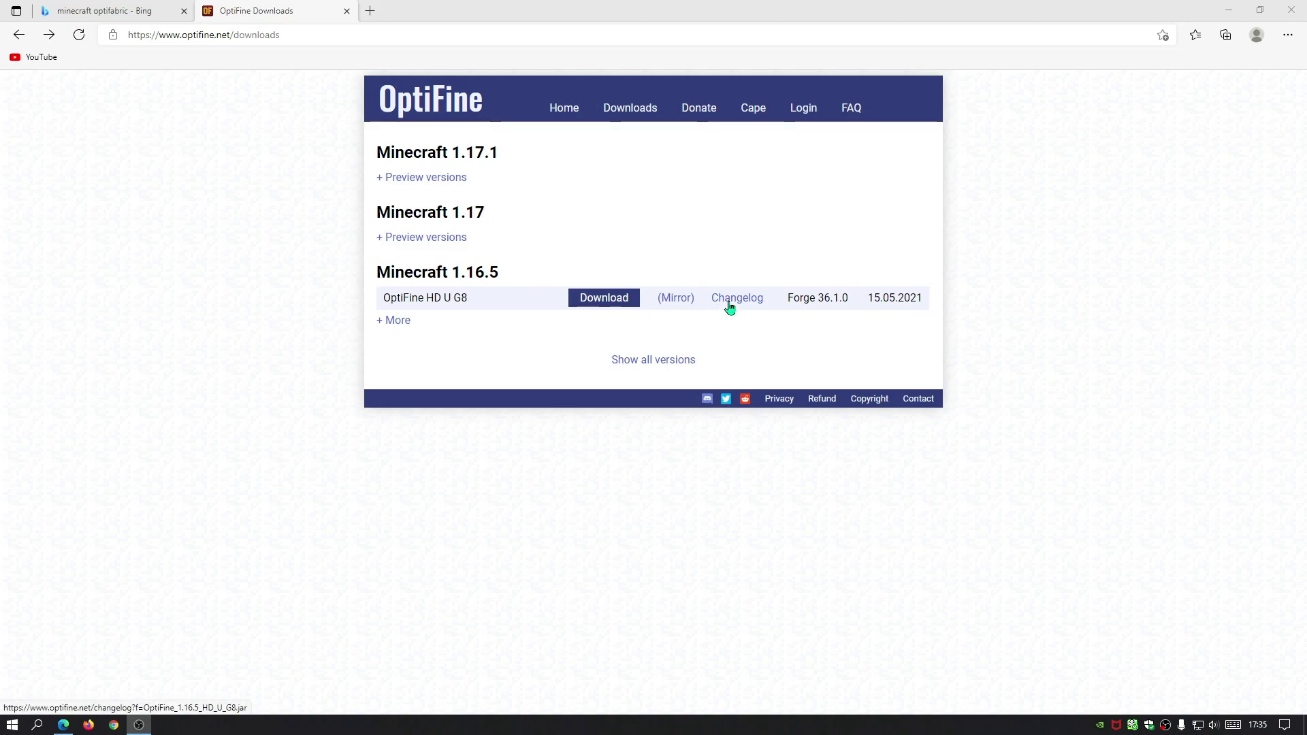
Download OptiFine HD U G9 pre28 for Minecraft 1.17.1 through its mirror, keep the blocked file and close the advert page.
left_click(430, 178)
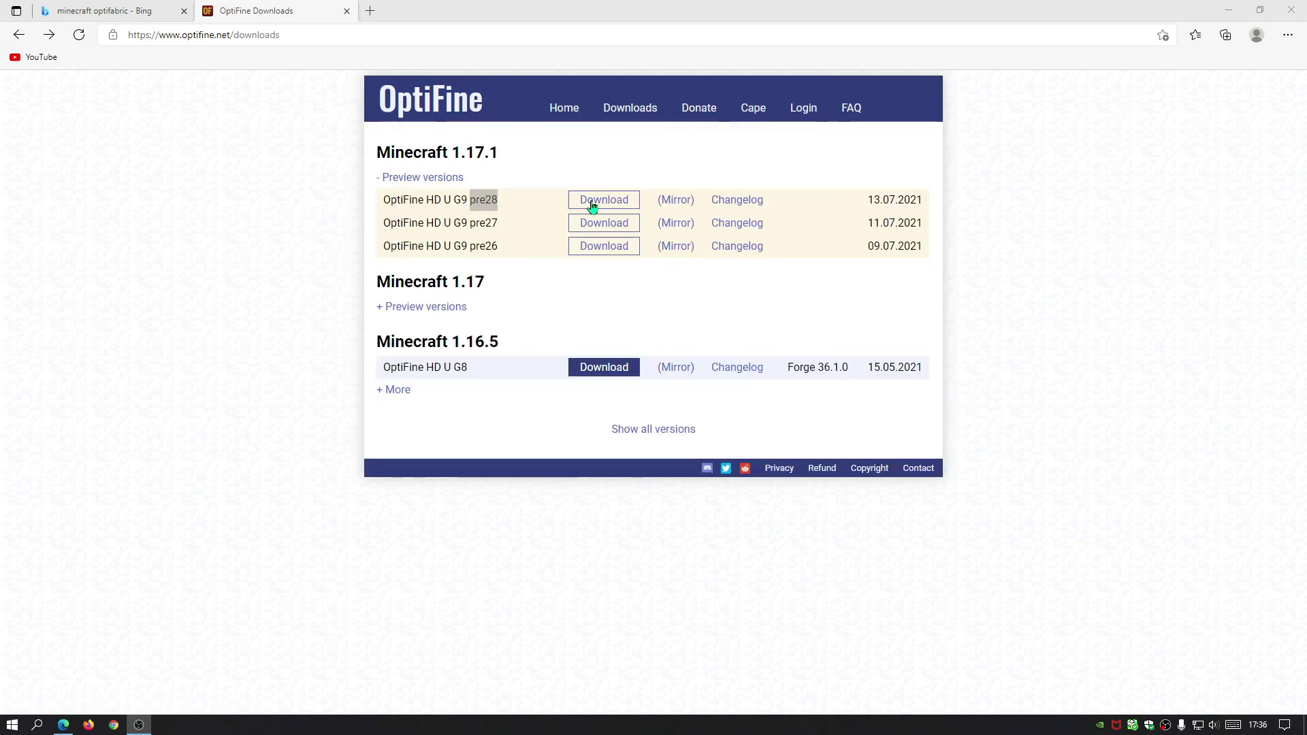
left_click(674, 201)
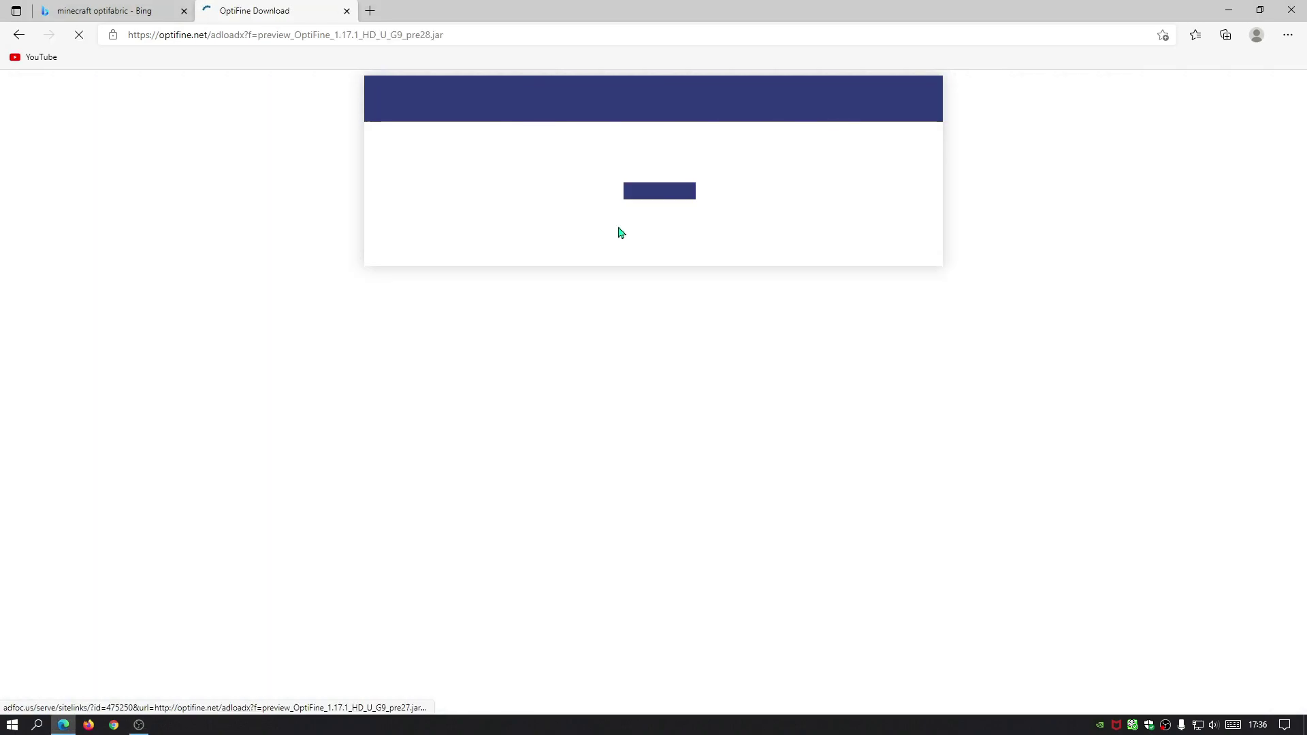
left_click(657, 202)
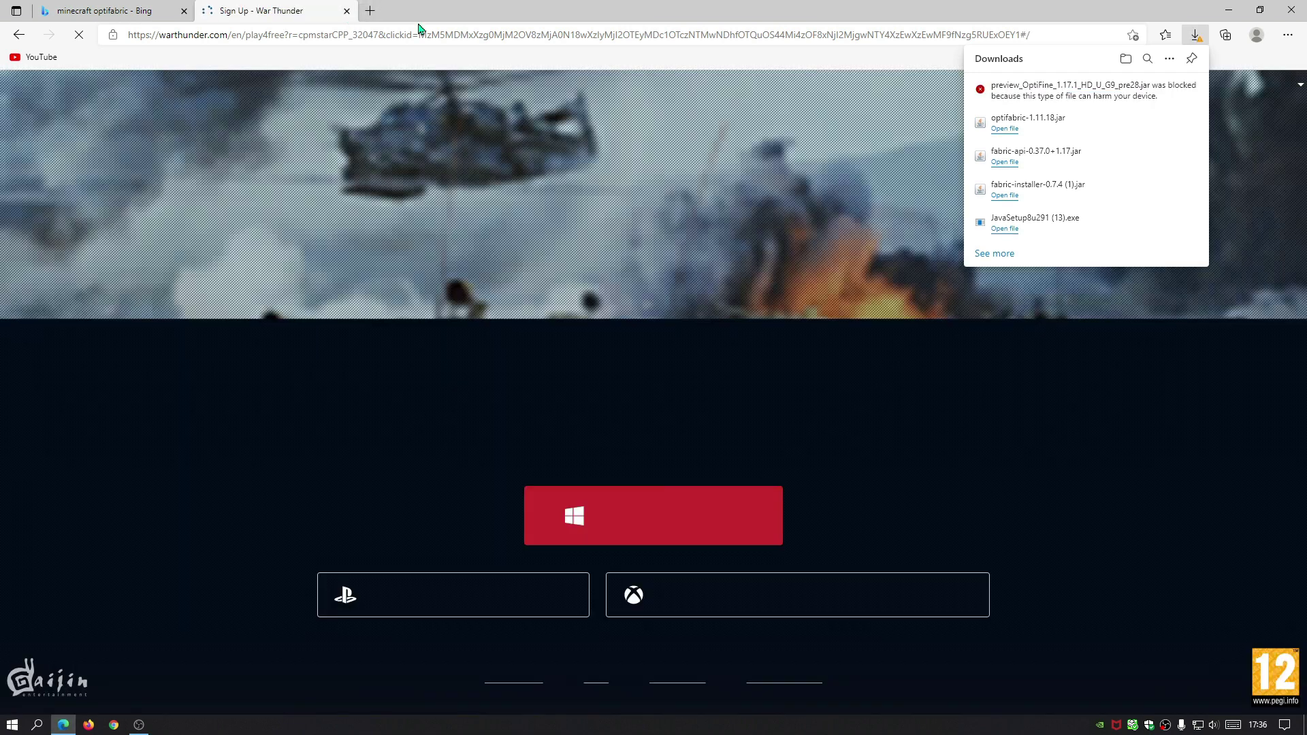
left_click(1185, 89)
left_click(1082, 134)
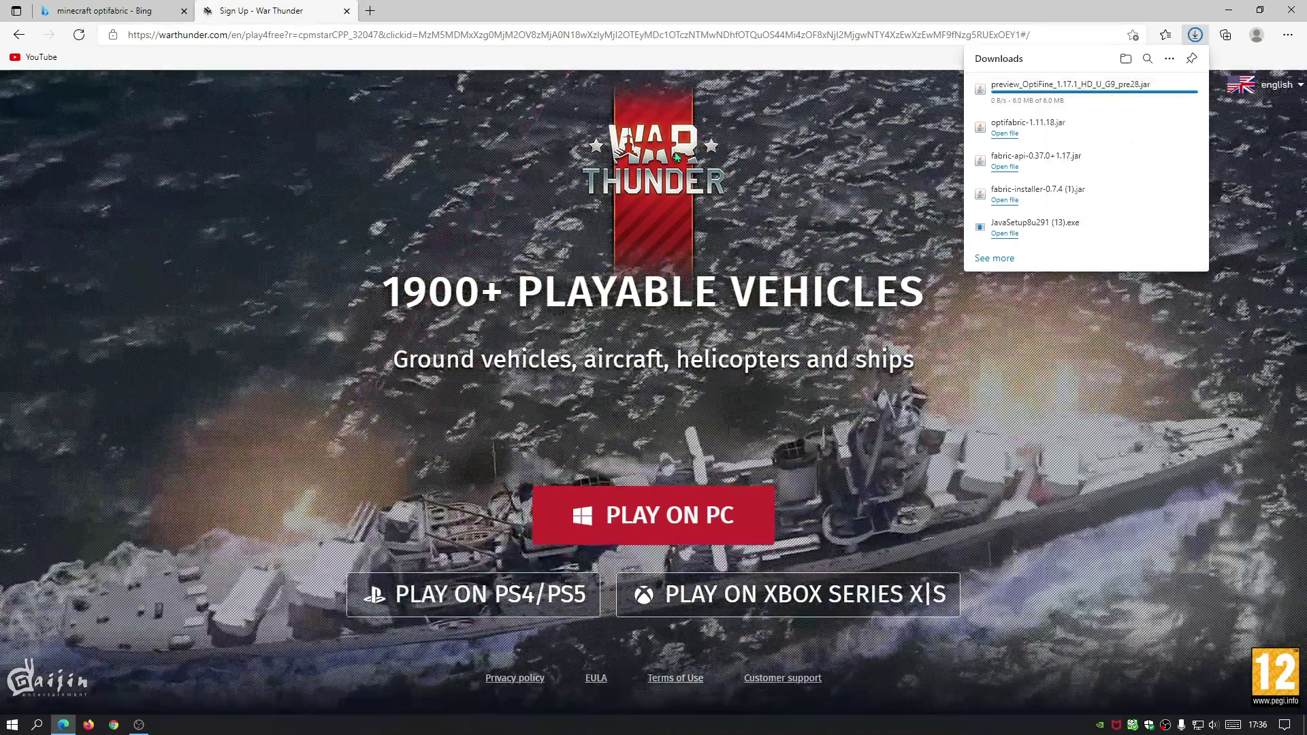
key("ctrl+w")
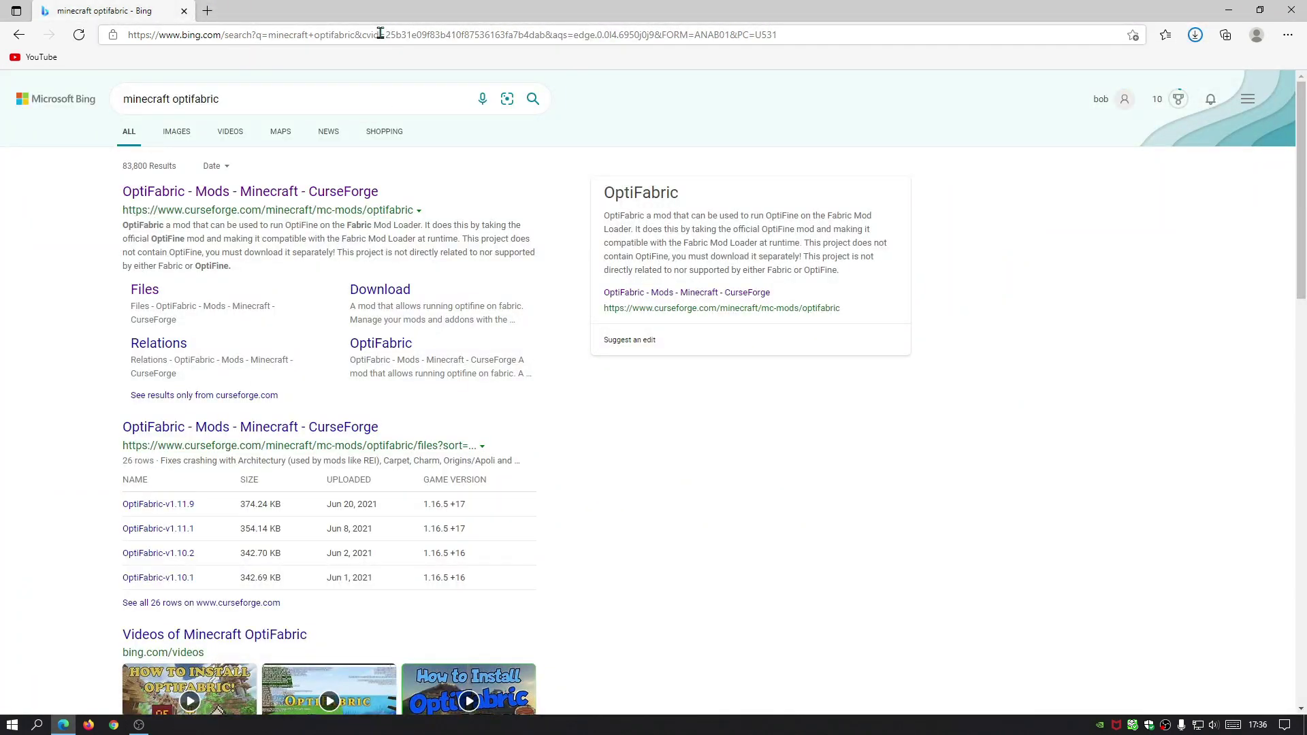
Search the web for "minecraft mod menu fabric".
left_click(380, 34)
left_click(1287, 34)
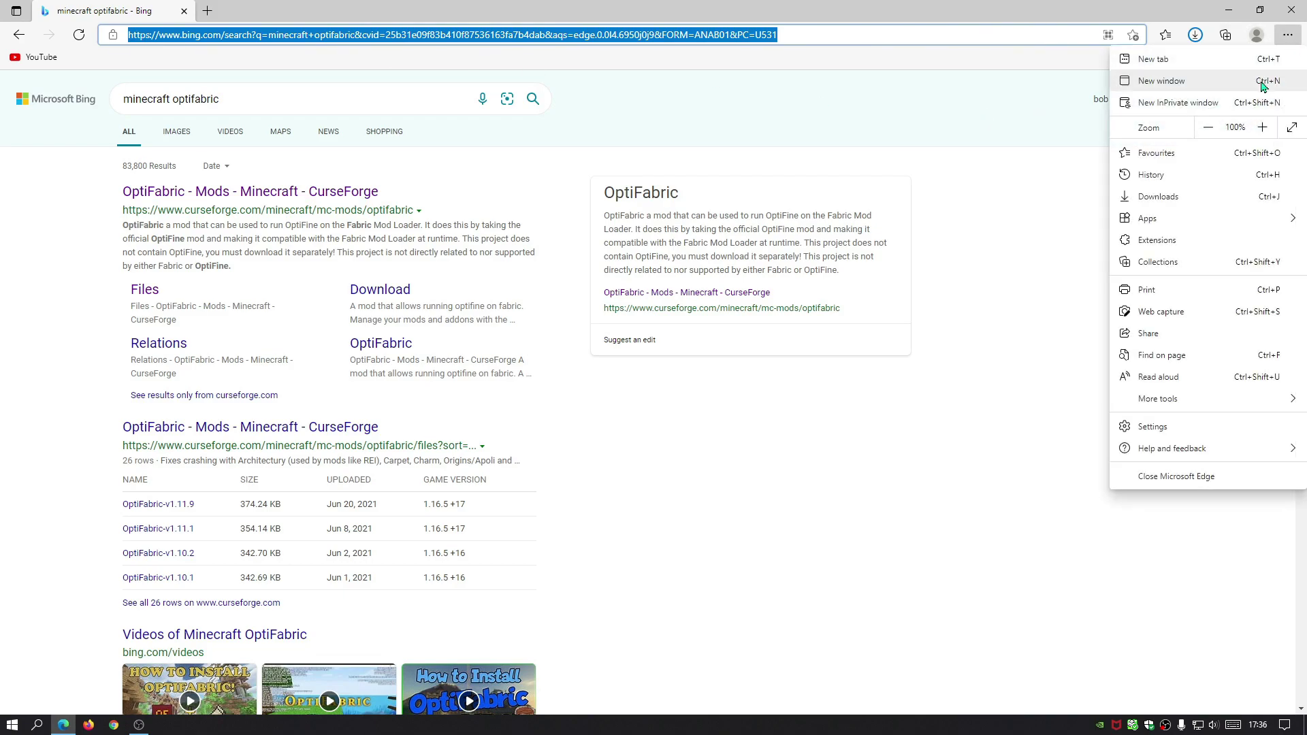
left_click(1287, 34)
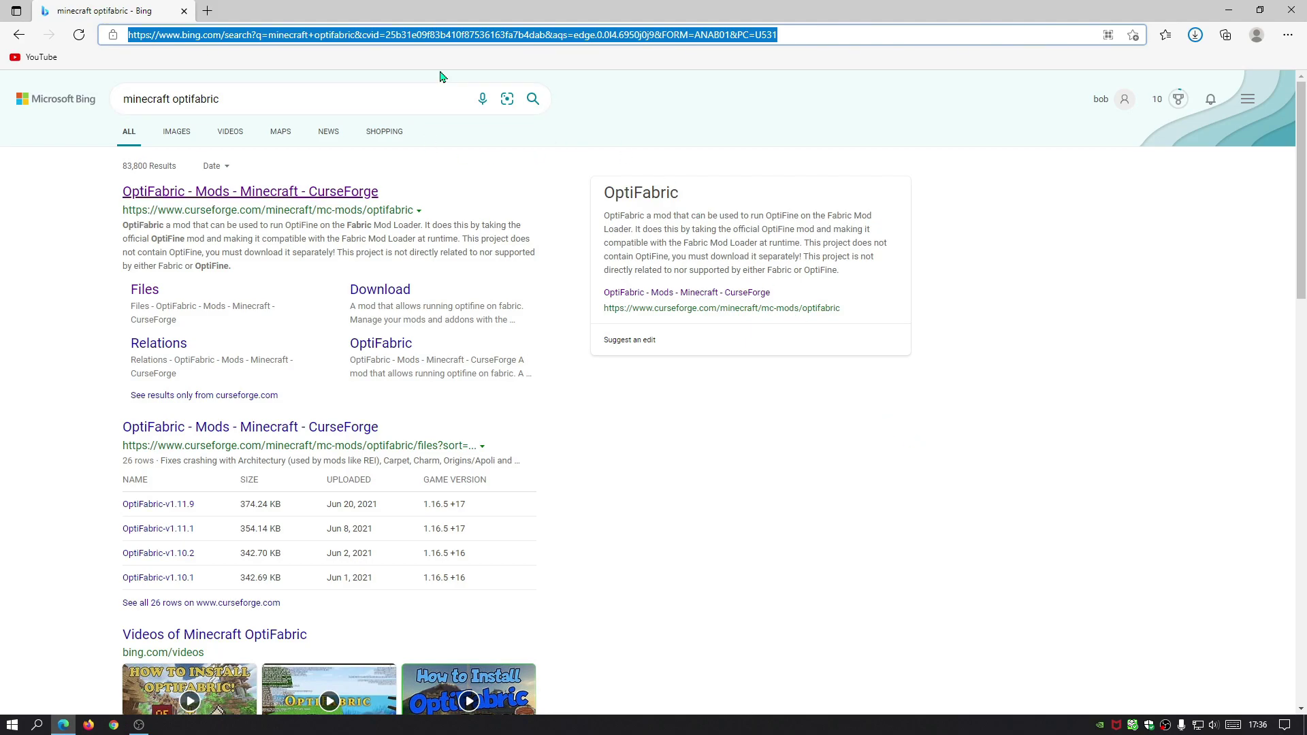
type("minecraft mod")
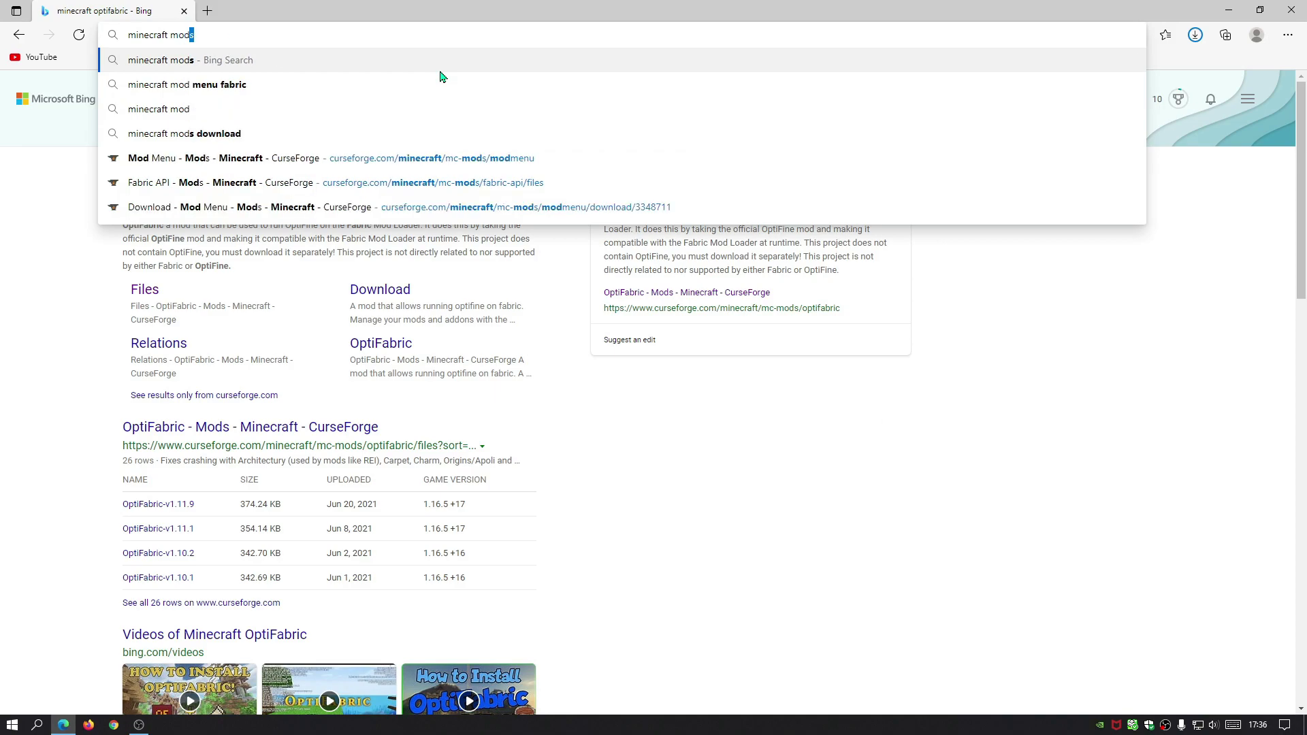
type(" menu")
key("Return")
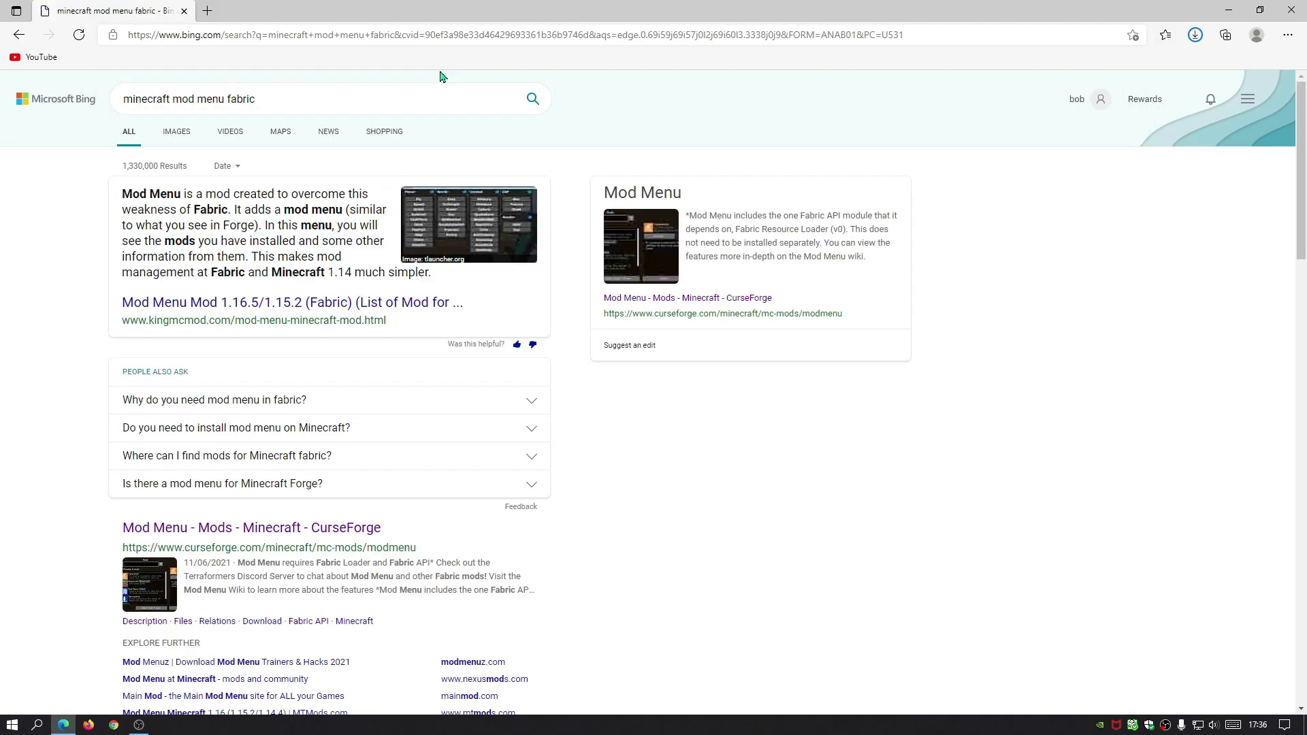
Download the main Mod Menu v2.0.2 file for Minecraft 1.17 from Mod Menu's CurseForge files page.
scroll(293, 351, "down", 3)
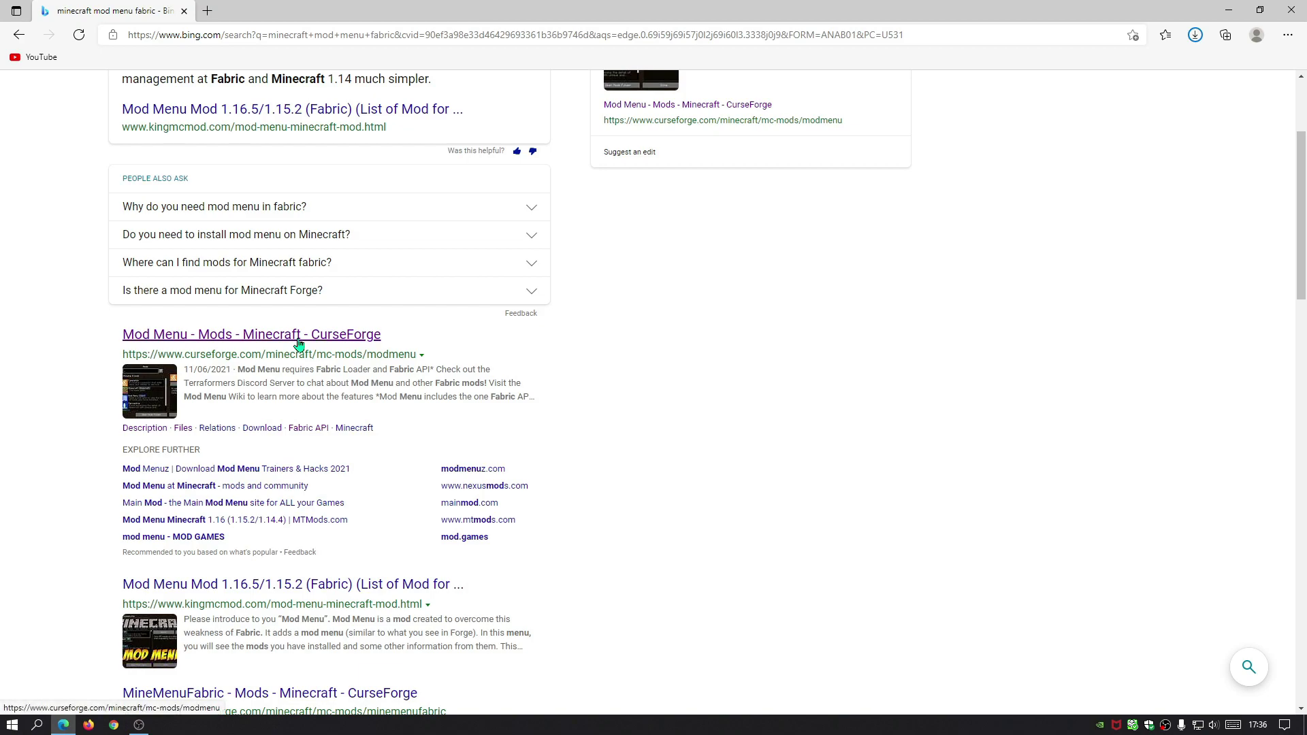
left_click(309, 342)
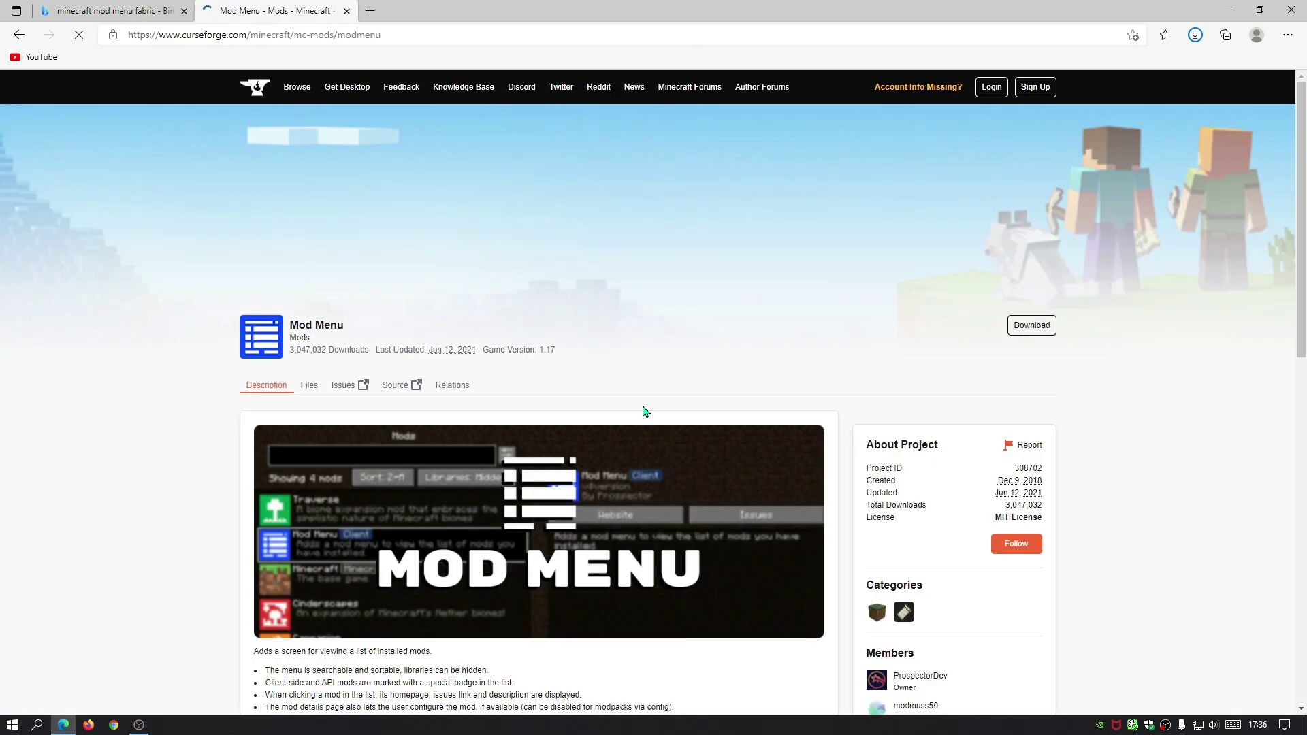
left_click(308, 384)
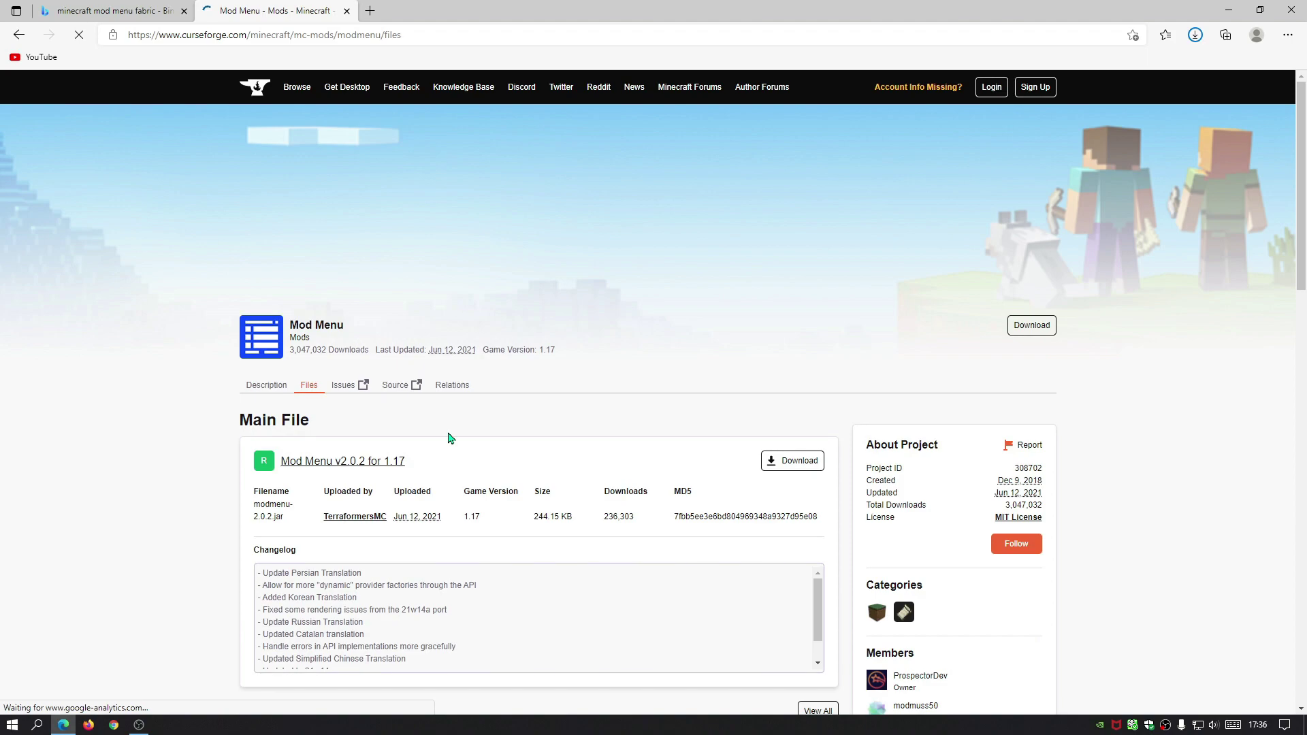
scroll(768, 310, "down", 3)
left_click(784, 270)
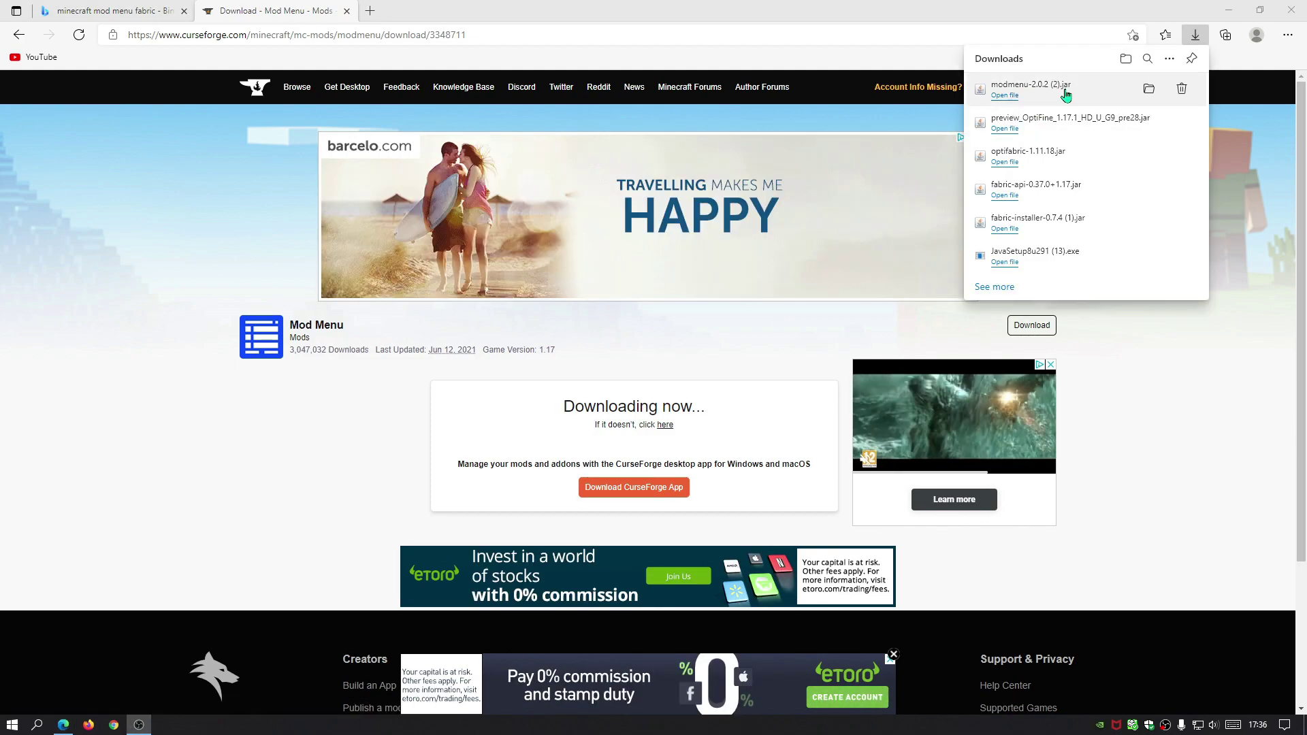
Close the Mod Menu download page and replace the search results with a blank new tab.
left_click(346, 11)
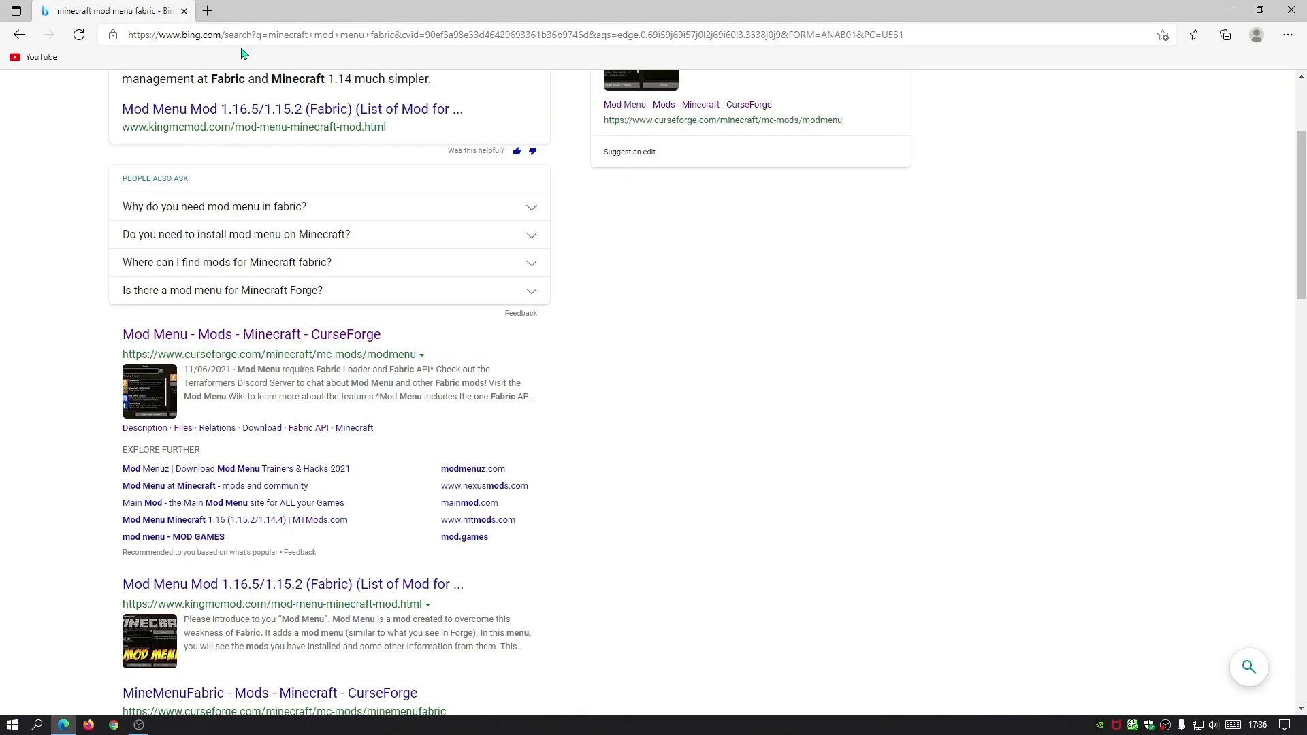
left_click(204, 11)
left_click(183, 11)
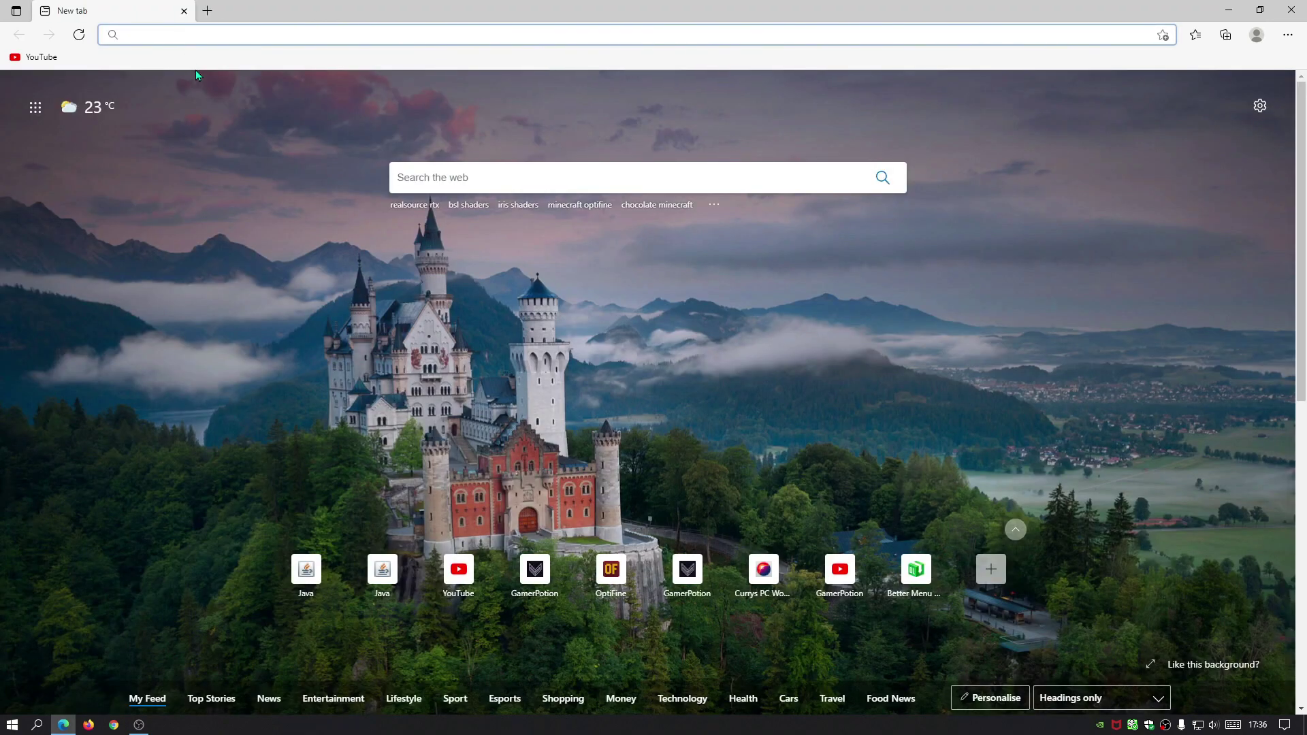
Search the web for "sildurs shaders" and open the Downloads page of the official Sildurs Shaders site.
left_click(188, 42)
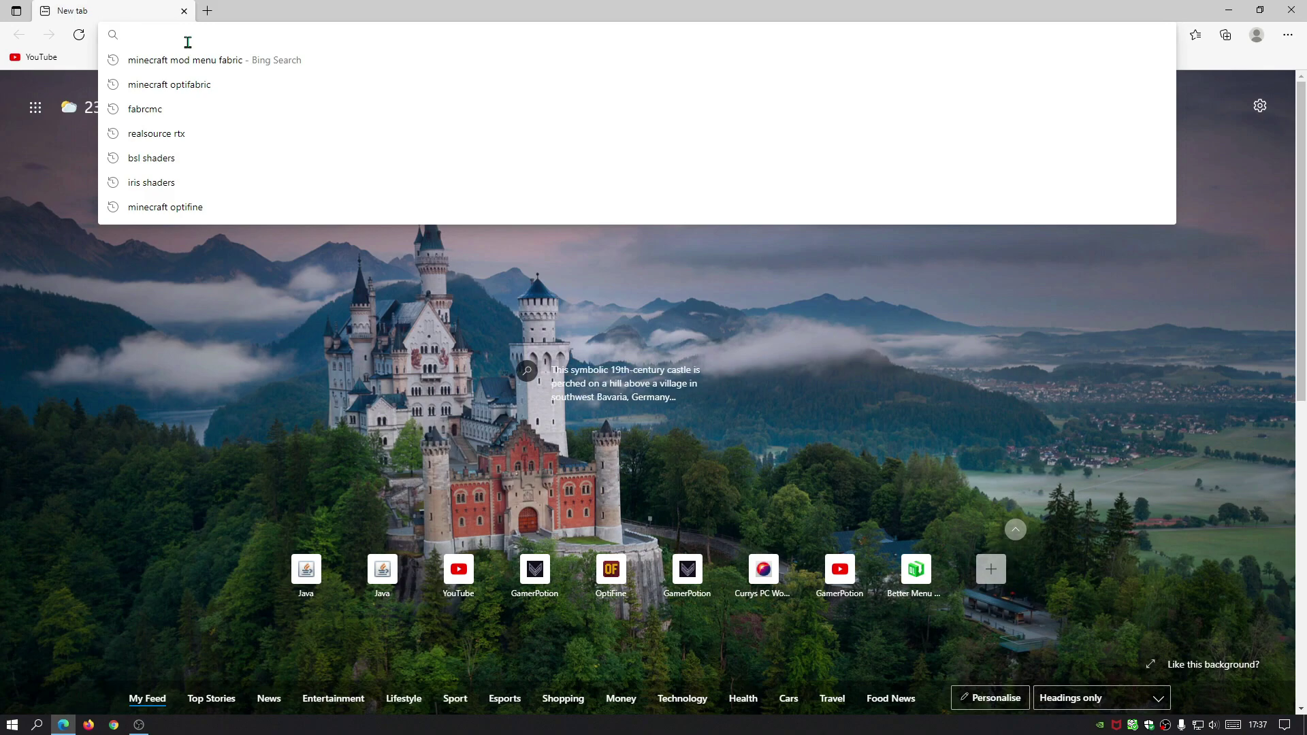
type("sildurs shaders")
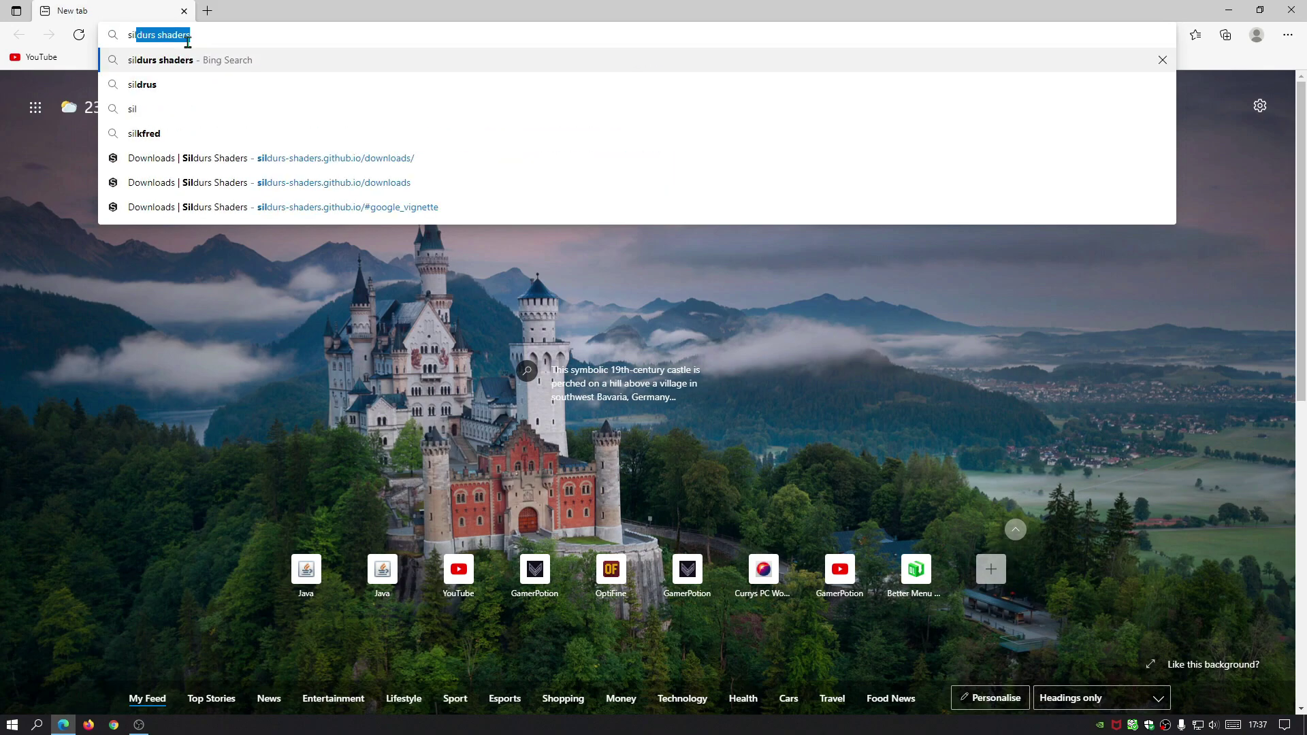
key("Return")
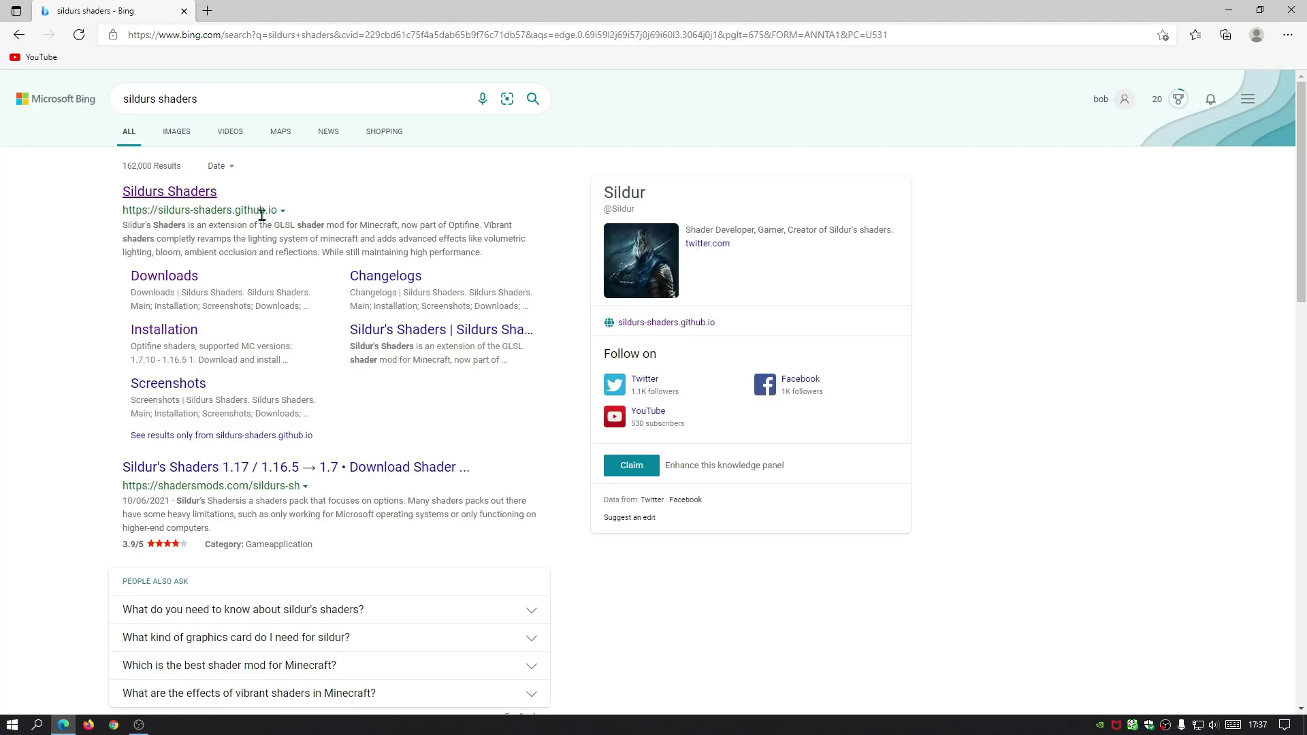
left_click(209, 202)
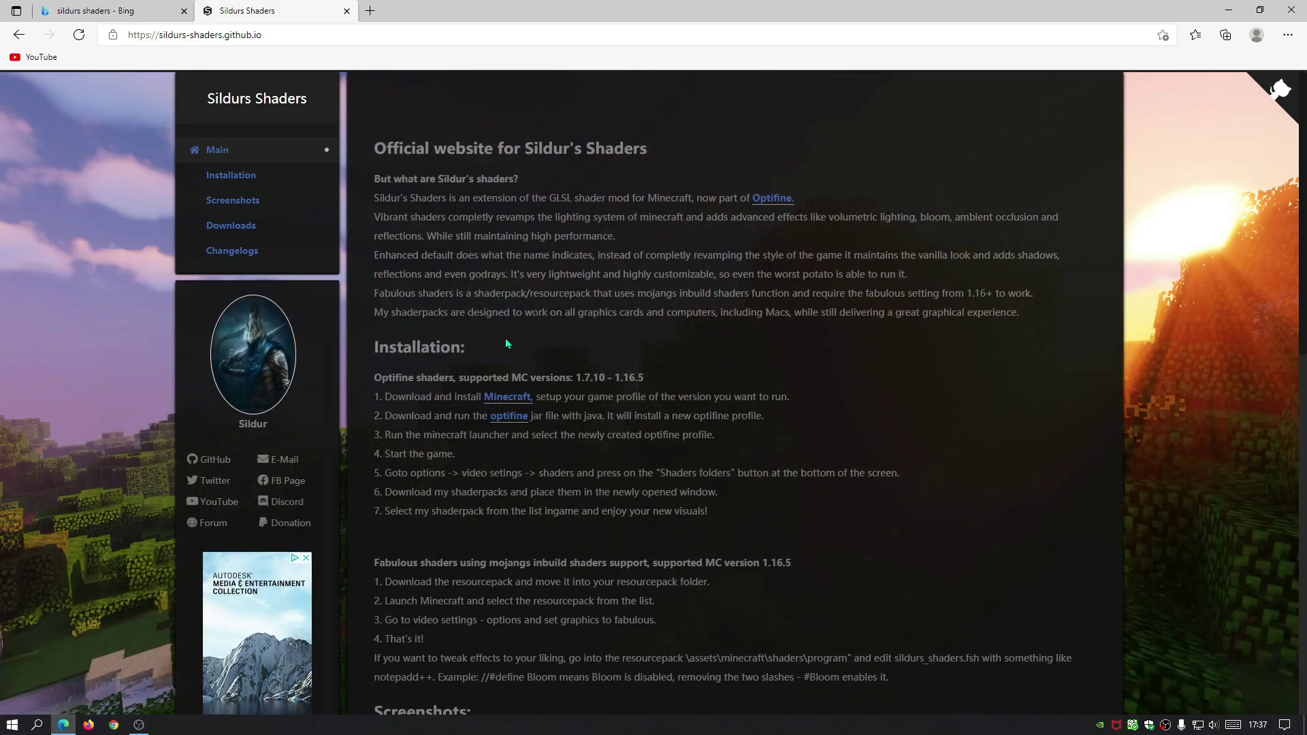
left_click(235, 228)
left_click(697, 470)
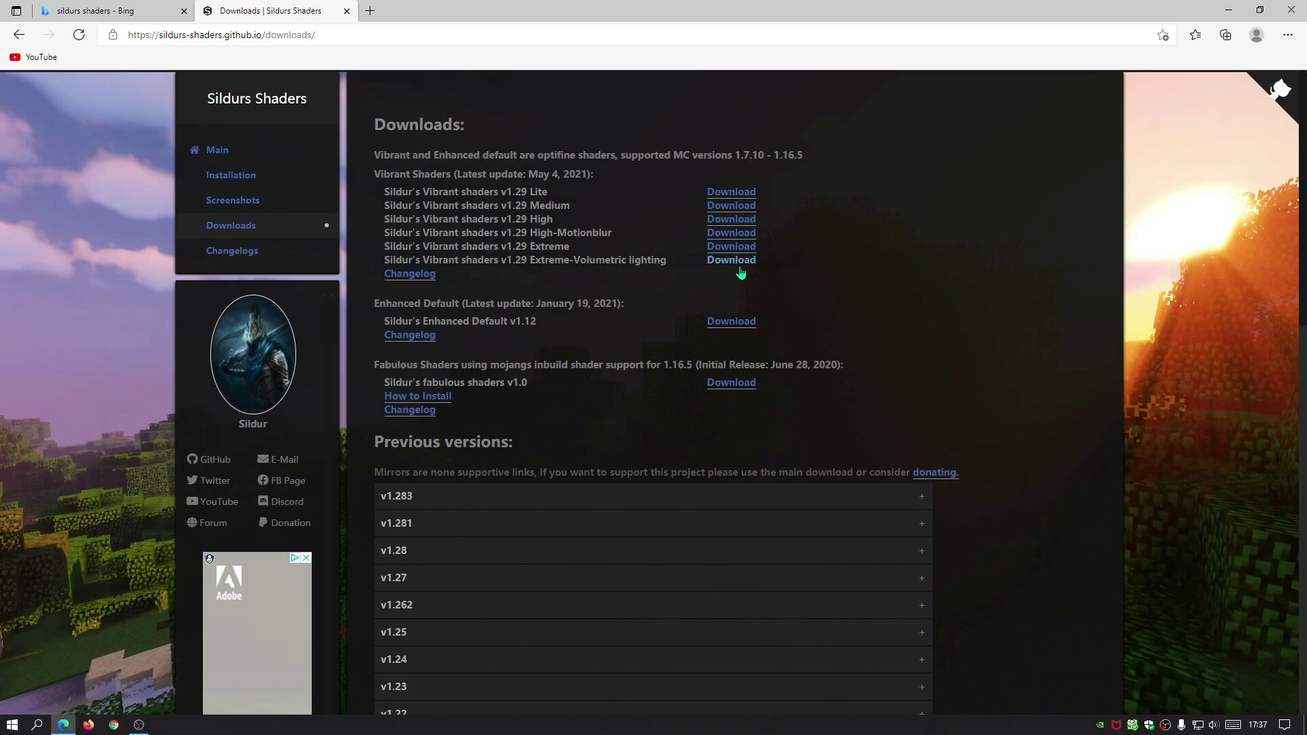
Download Sildur's Vibrant shaders v1.29 Extreme-Volumetric lighting, skipping the advert page to reach the MediaFire file.
left_click(723, 263)
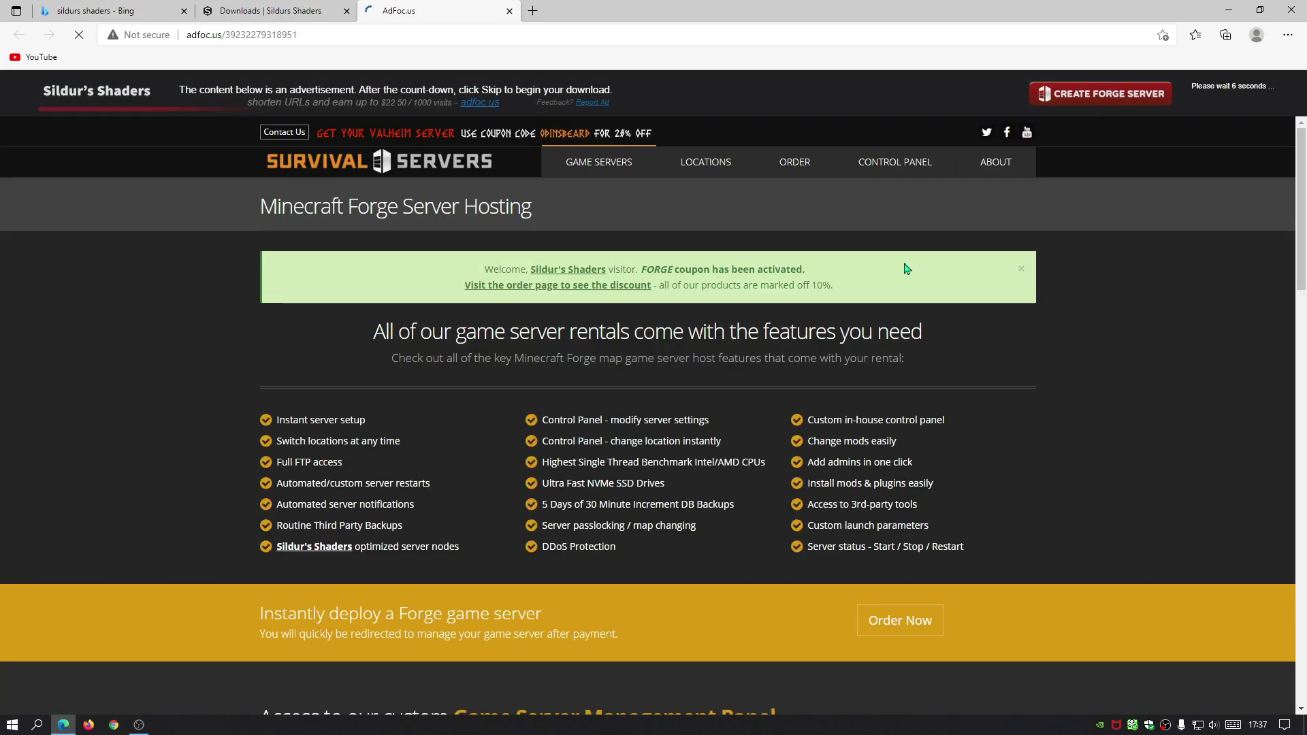
left_click(285, 11)
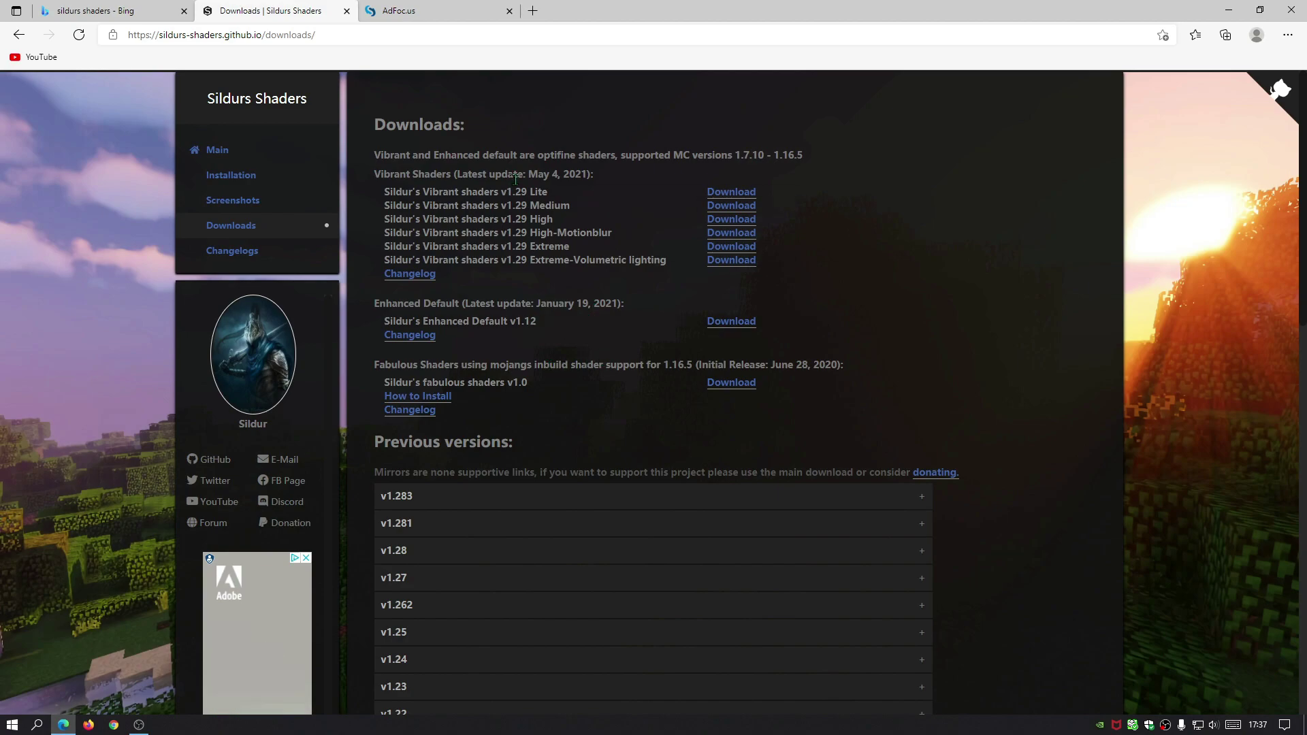
mouse_move(537, 322)
left_mouse_down()
mouse_move(392, 323)
mouse_move(476, 335)
mouse_move(463, 323)
mouse_move(537, 325)
left_mouse_up()
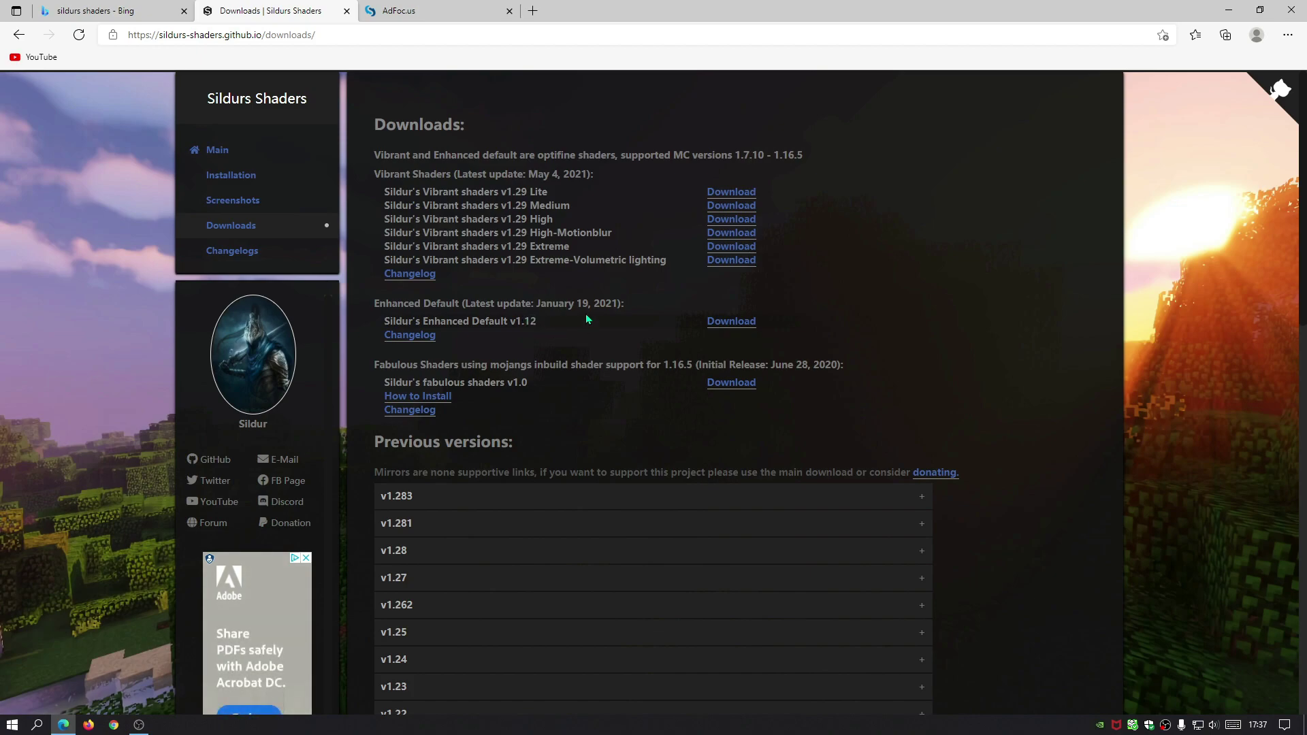
left_click_drag(593, 329, 563, 336)
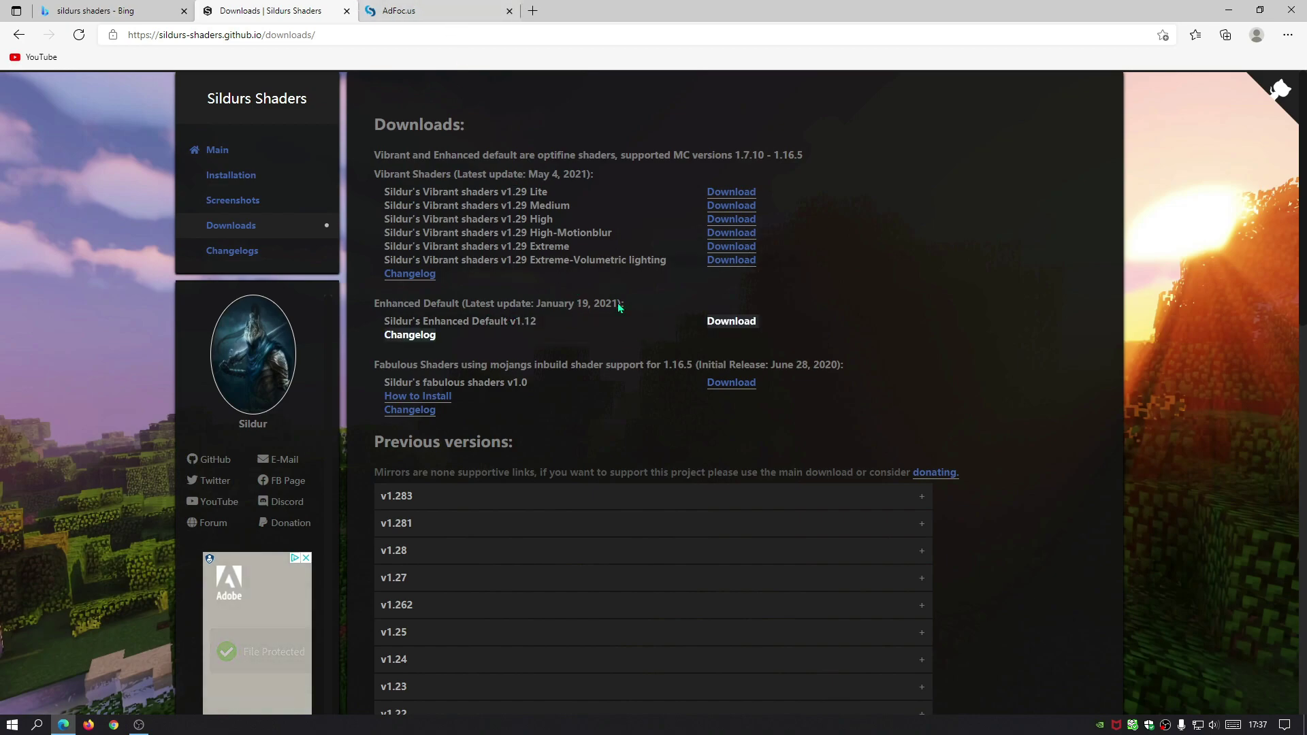
left_click(568, 197)
left_click_drag(509, 192, 483, 189)
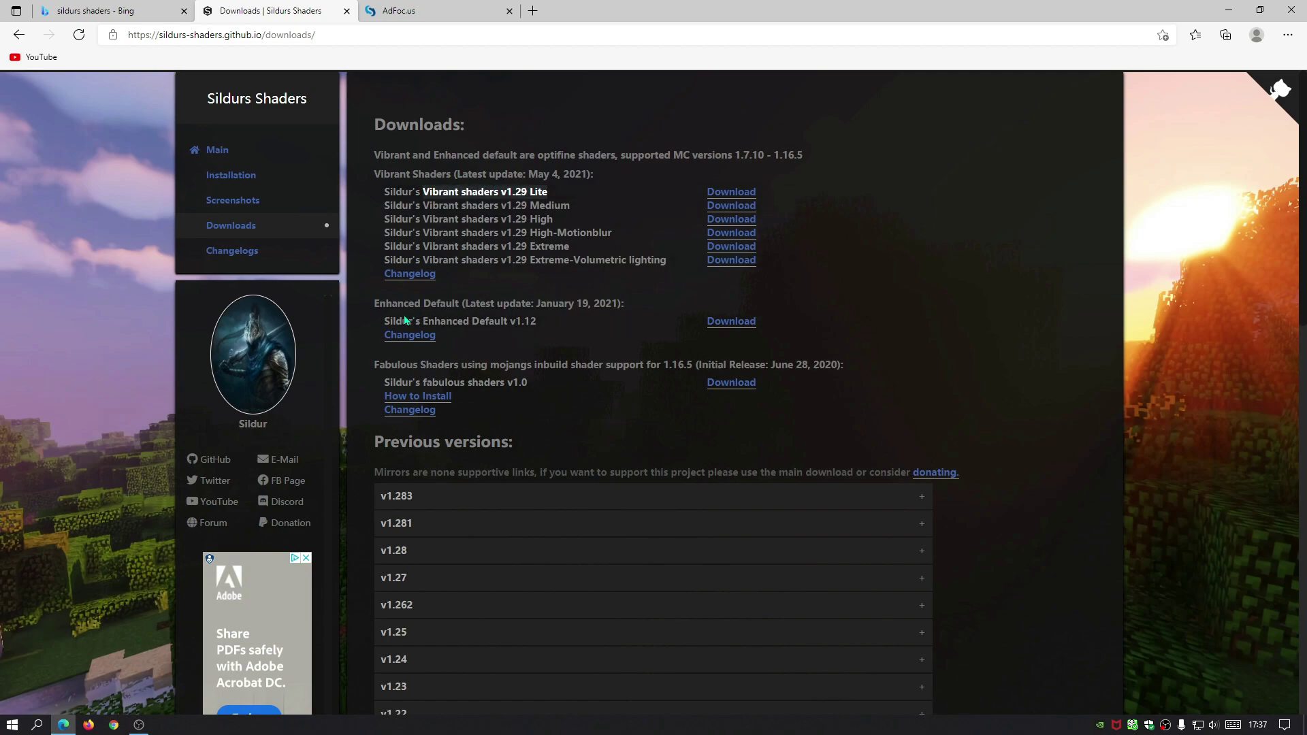
left_click_drag(433, 319, 518, 322)
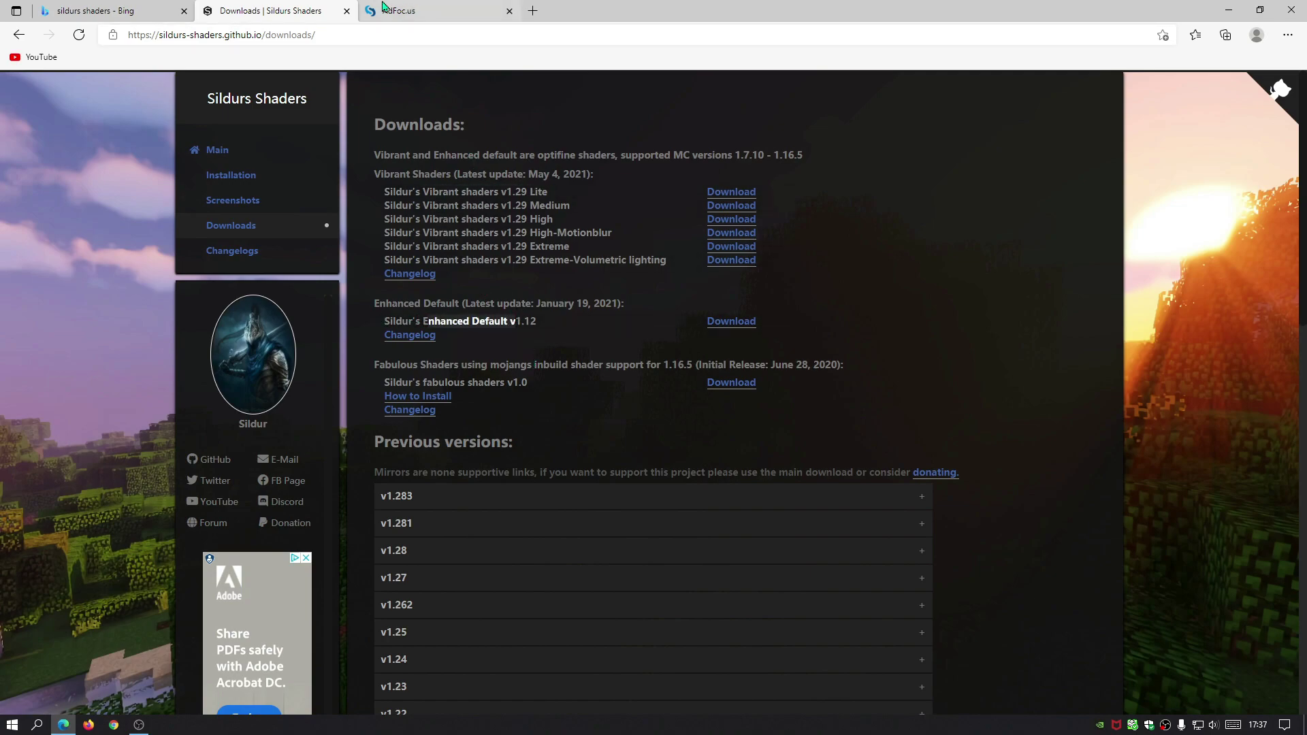
left_click(422, 11)
left_click(1223, 94)
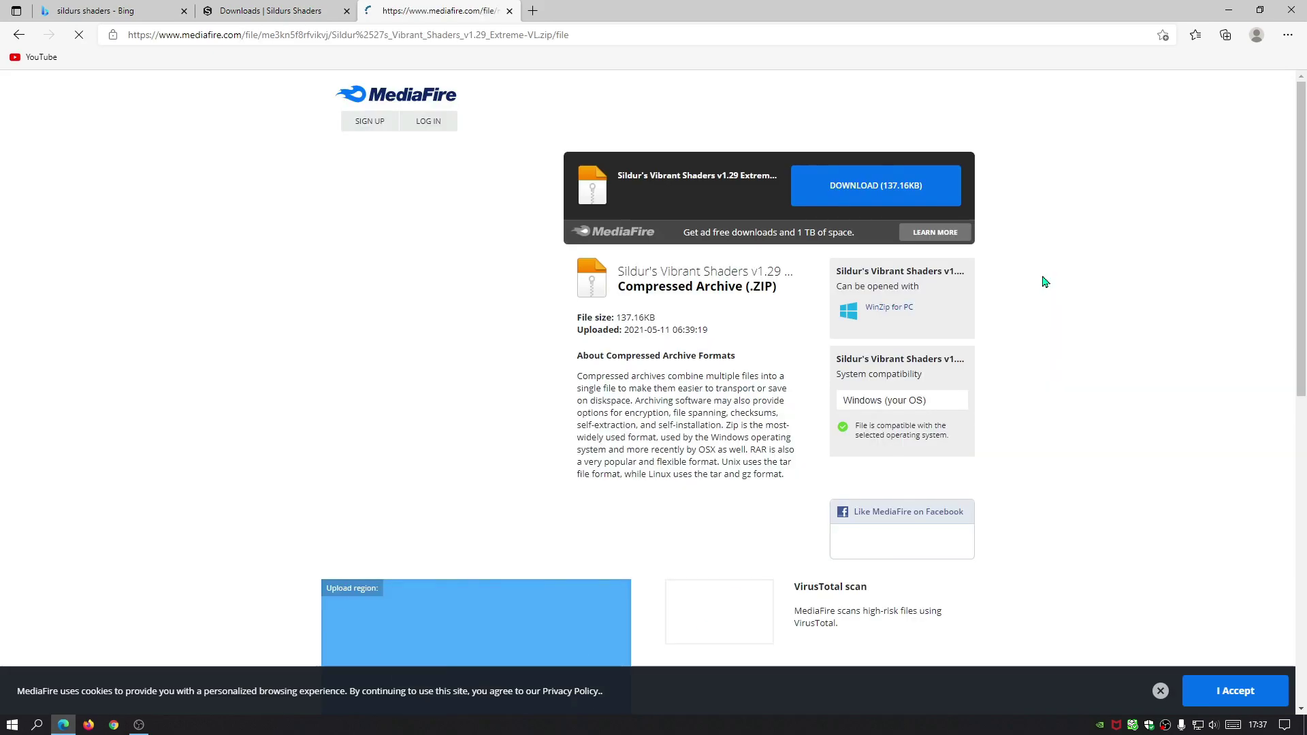
left_click(839, 194)
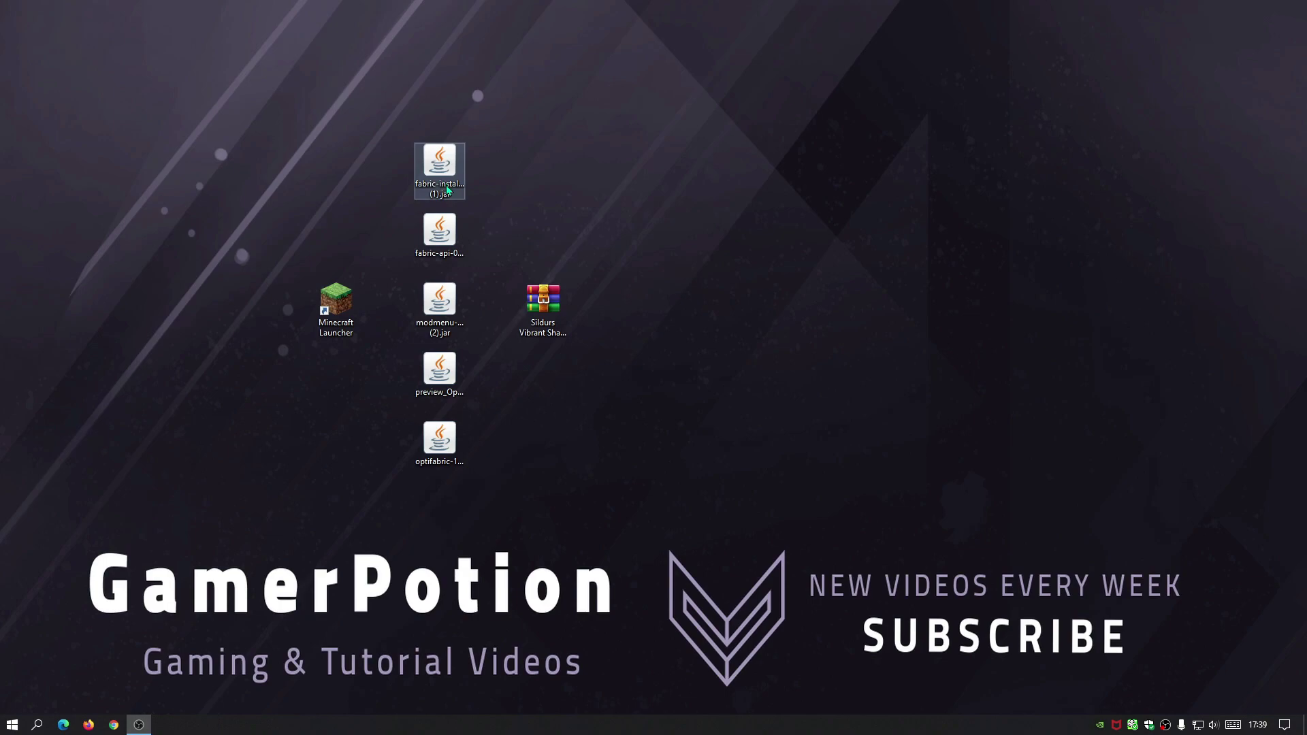
Open the Fabric installer jar on the desktop with Java(TM) Platform SE binary.
right_click(440, 168)
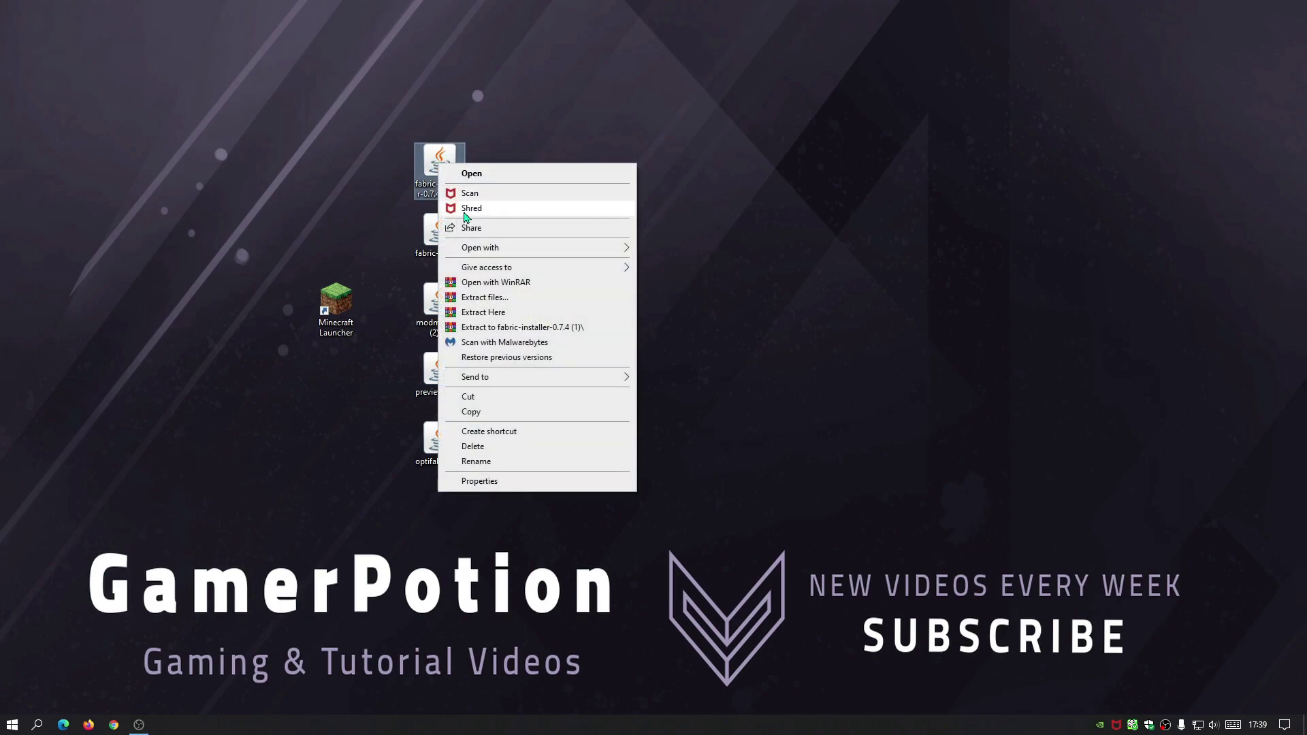
mouse_move(467, 254)
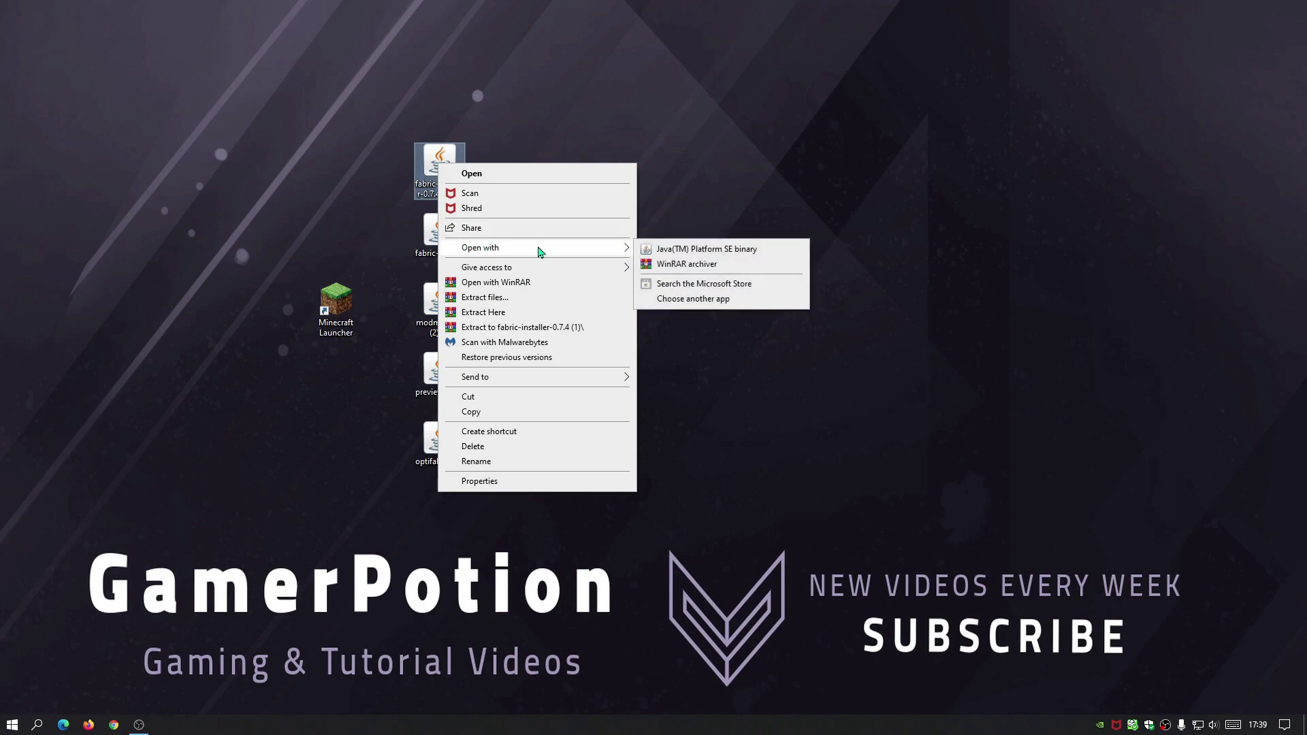
left_click(730, 251)
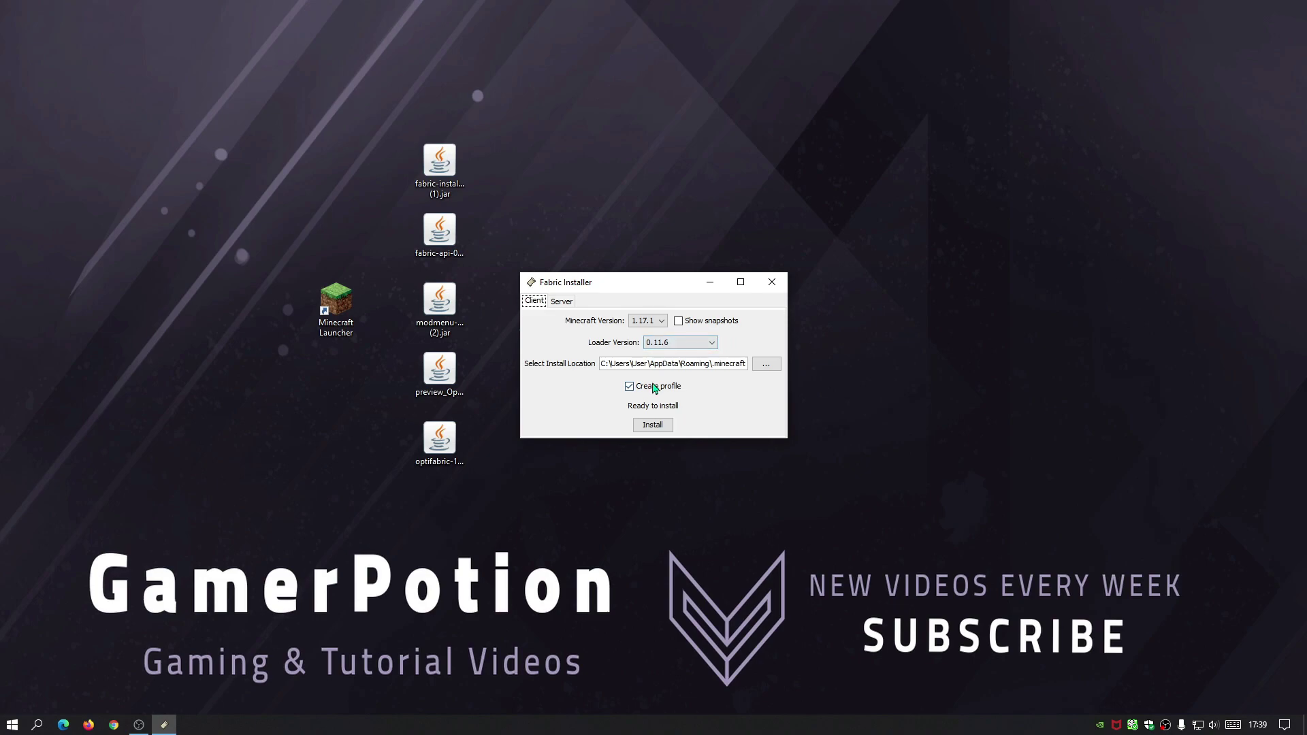
Install the Fabric client for Minecraft 1.17.1 with loader version 0.11.6, then close the installer.
left_click(641, 322)
left_click(642, 327)
left_click(669, 343)
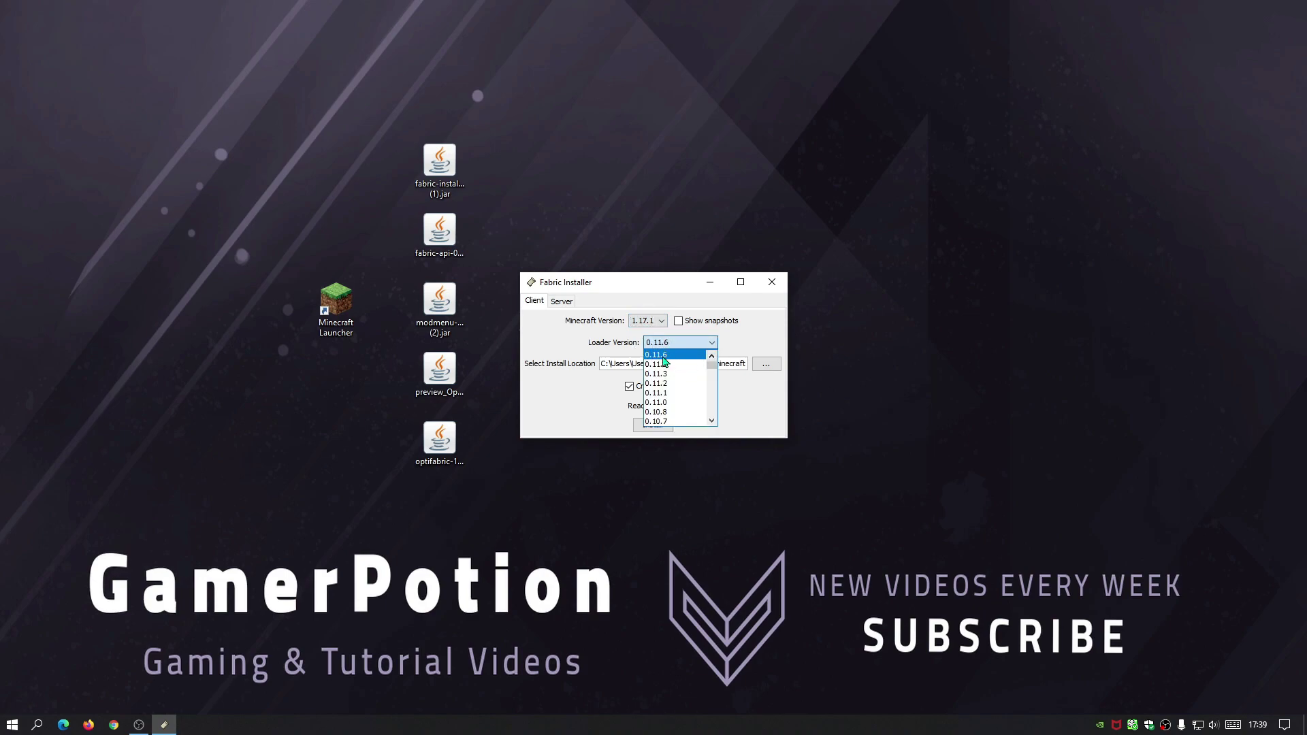
left_click(663, 357)
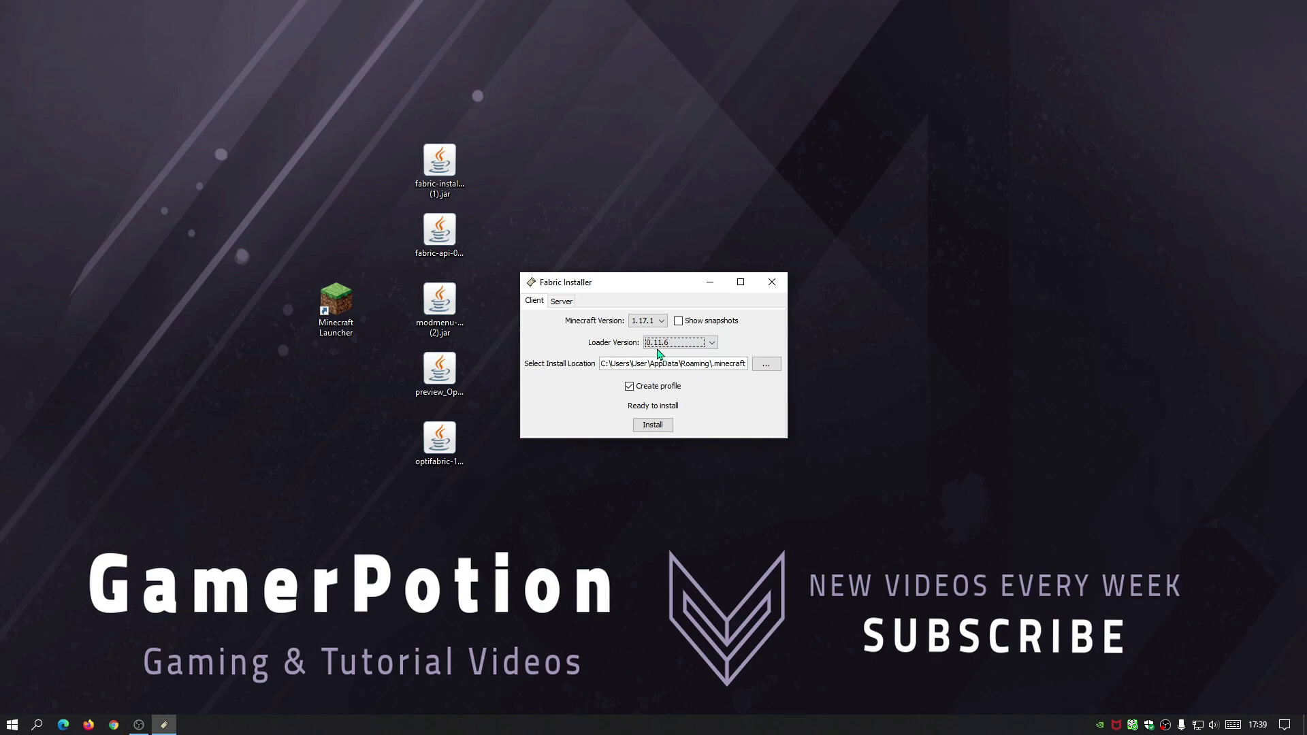
left_click(651, 425)
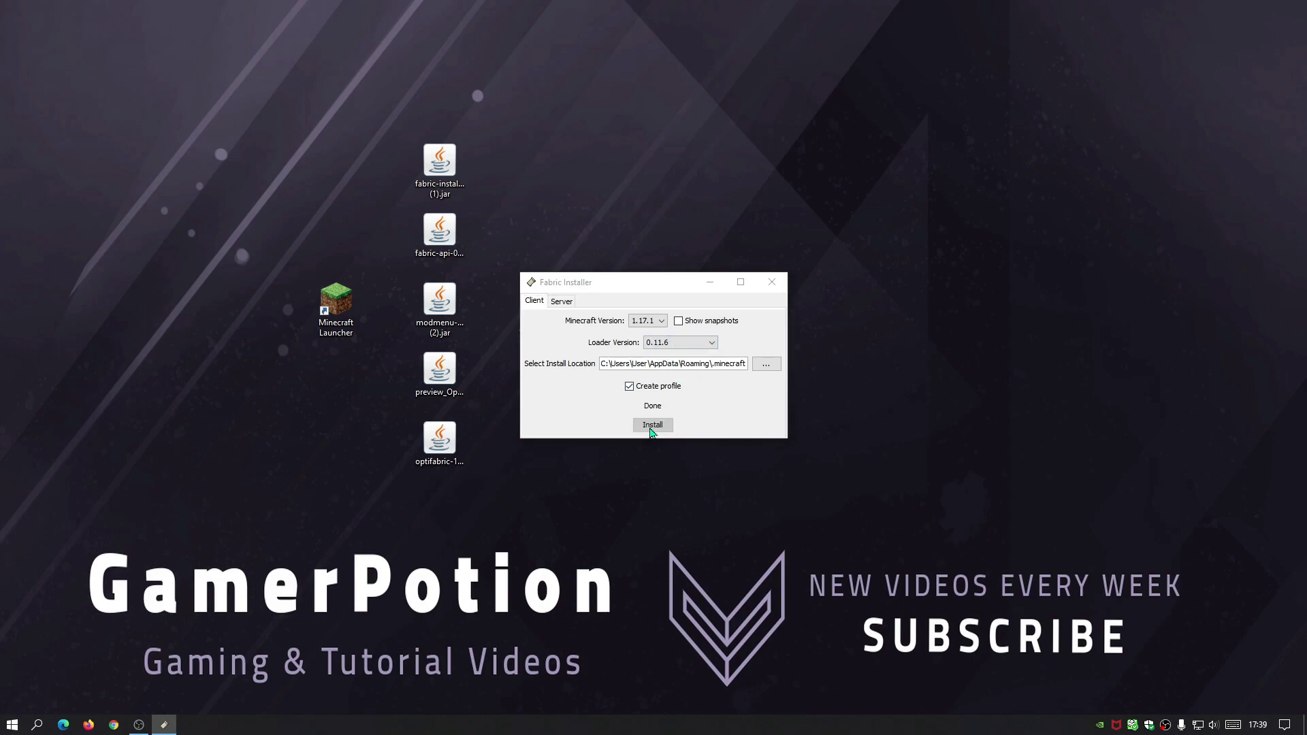
left_click(653, 380)
left_click(771, 282)
Set the Fabric installer jar apart on the desktop and select the four remaining mod jars.
left_click_drag(446, 176, 239, 176)
left_click_drag(399, 149, 472, 522)
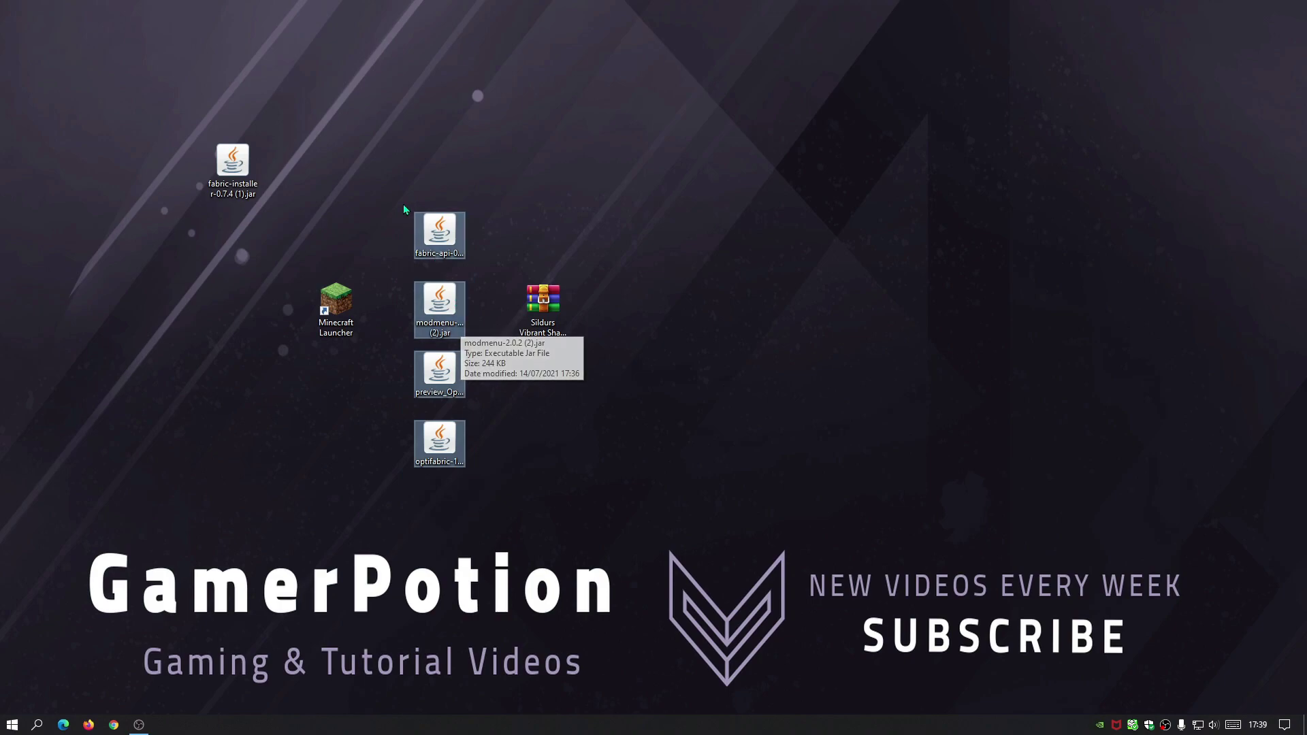
Start the Minecraft Launcher and check the version list for the fabric-loader-1.17.1 profile.
left_click(342, 329)
double_click(342, 329)
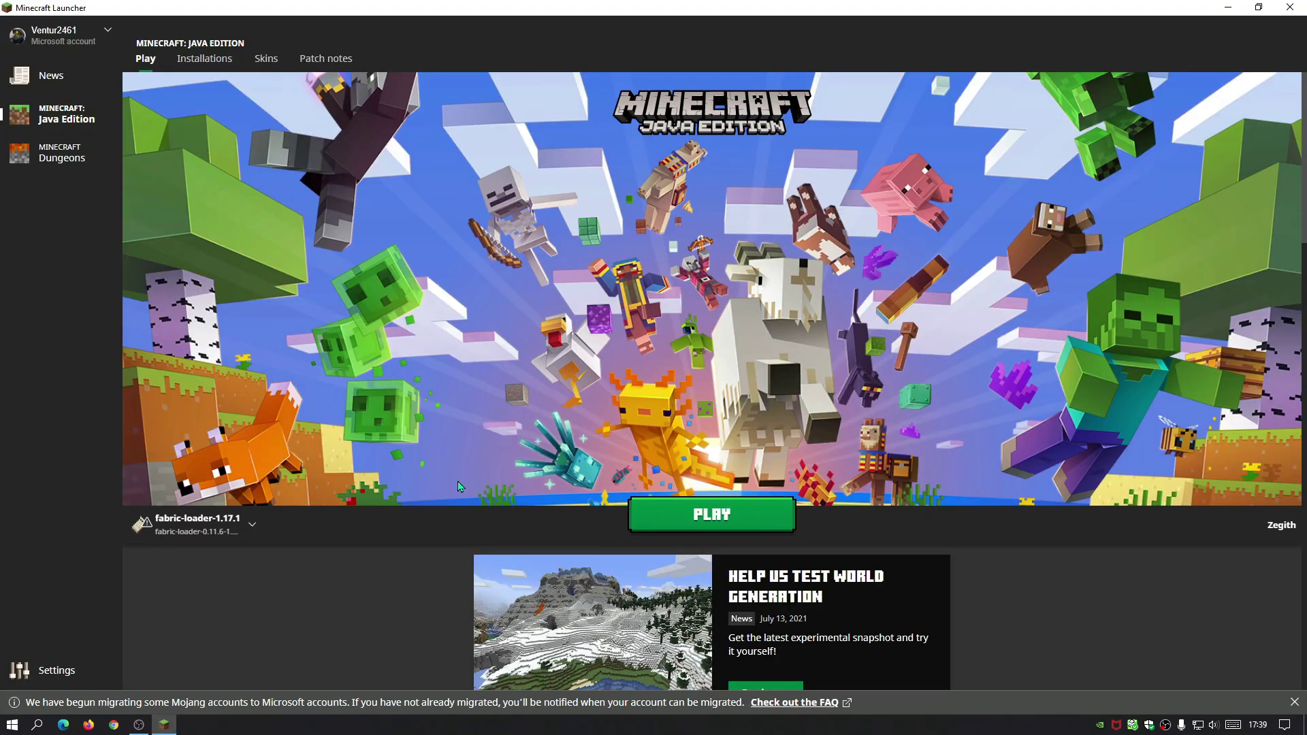
left_click(219, 526)
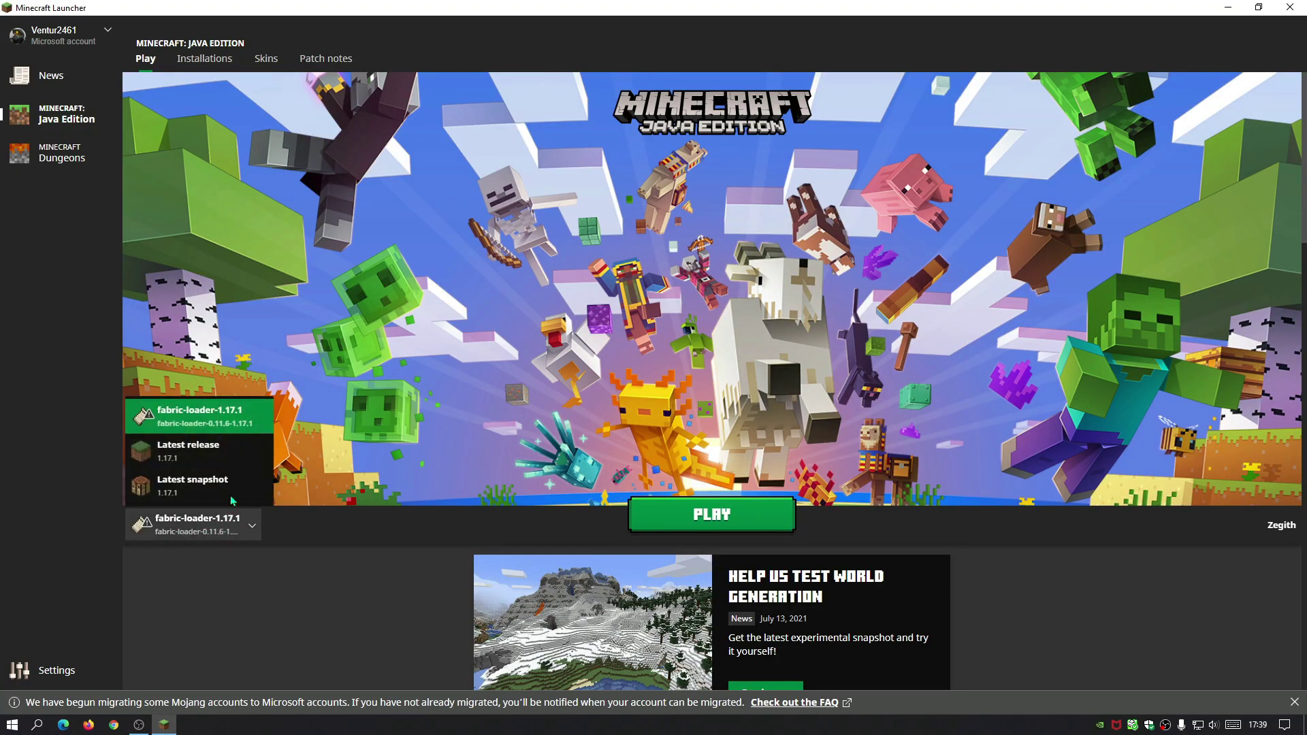
left_click(309, 516)
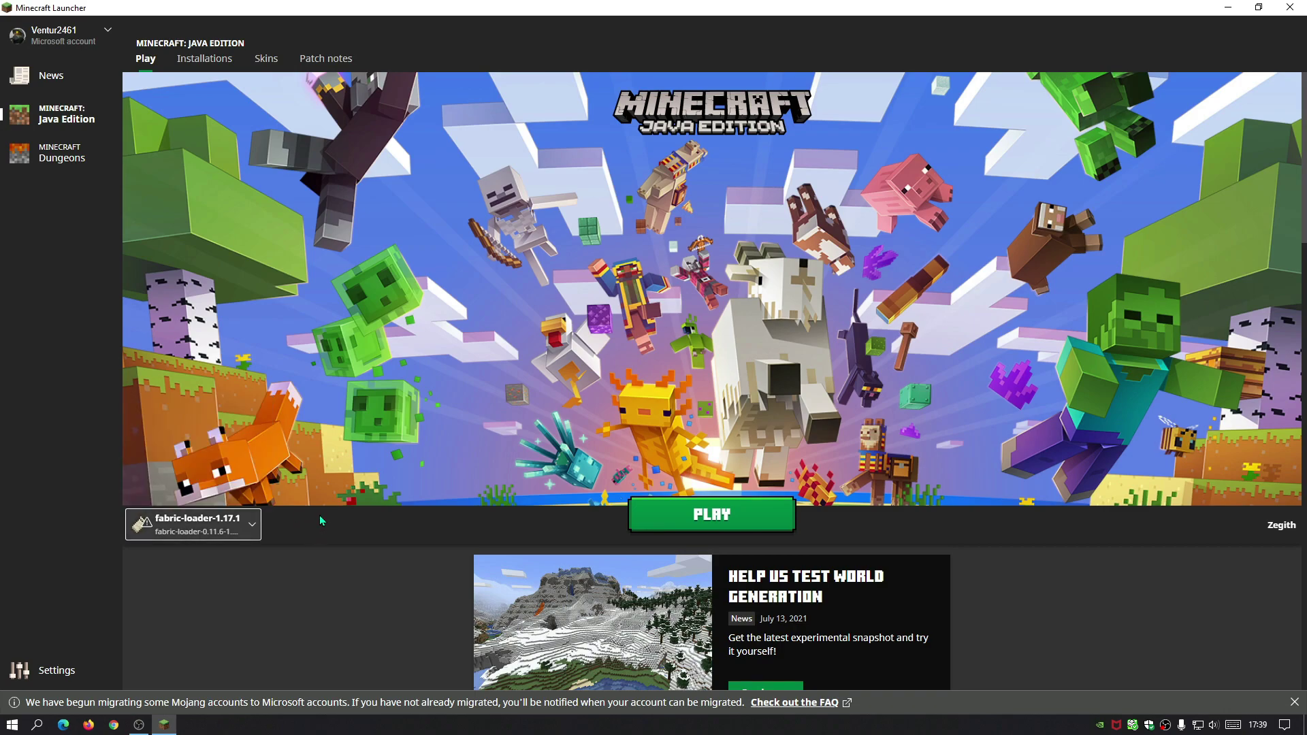
Open the game folder of the fabric-loader-1.17.1 installation from the launcher.
left_click(202, 67)
mouse_move(458, 188)
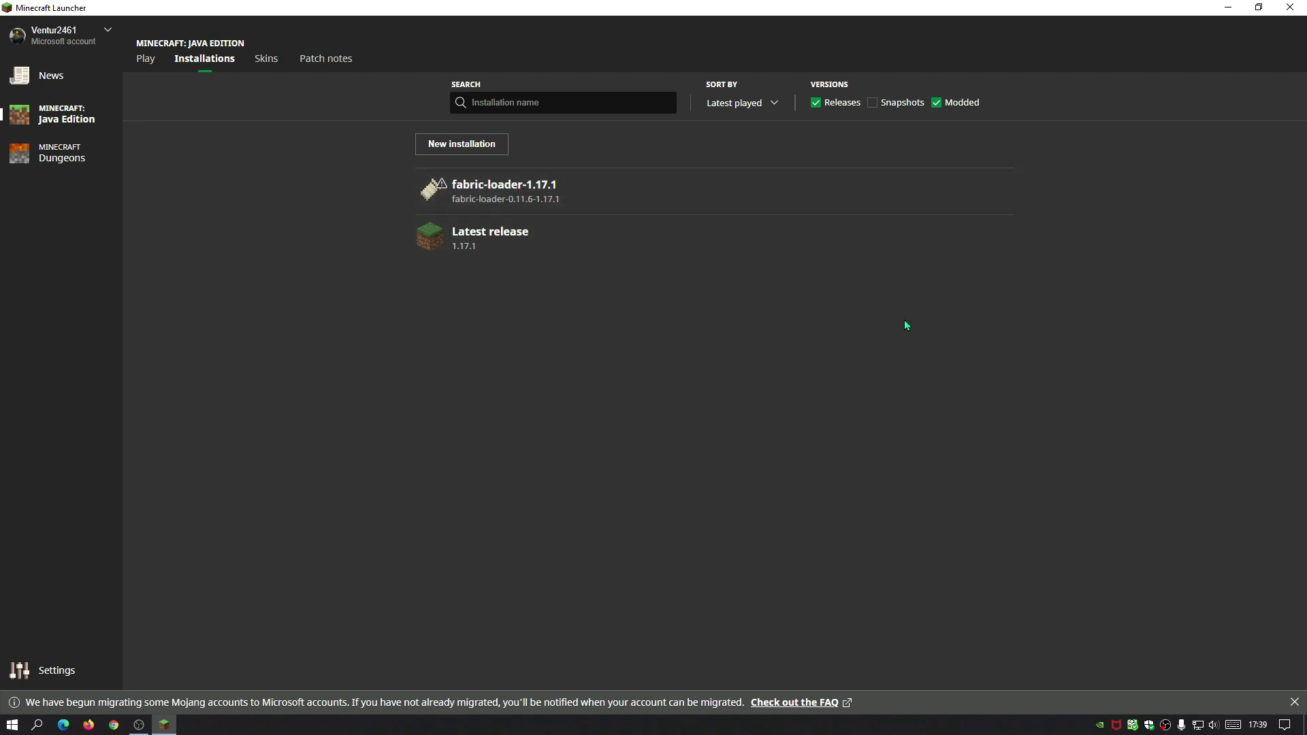
mouse_move(883, 239)
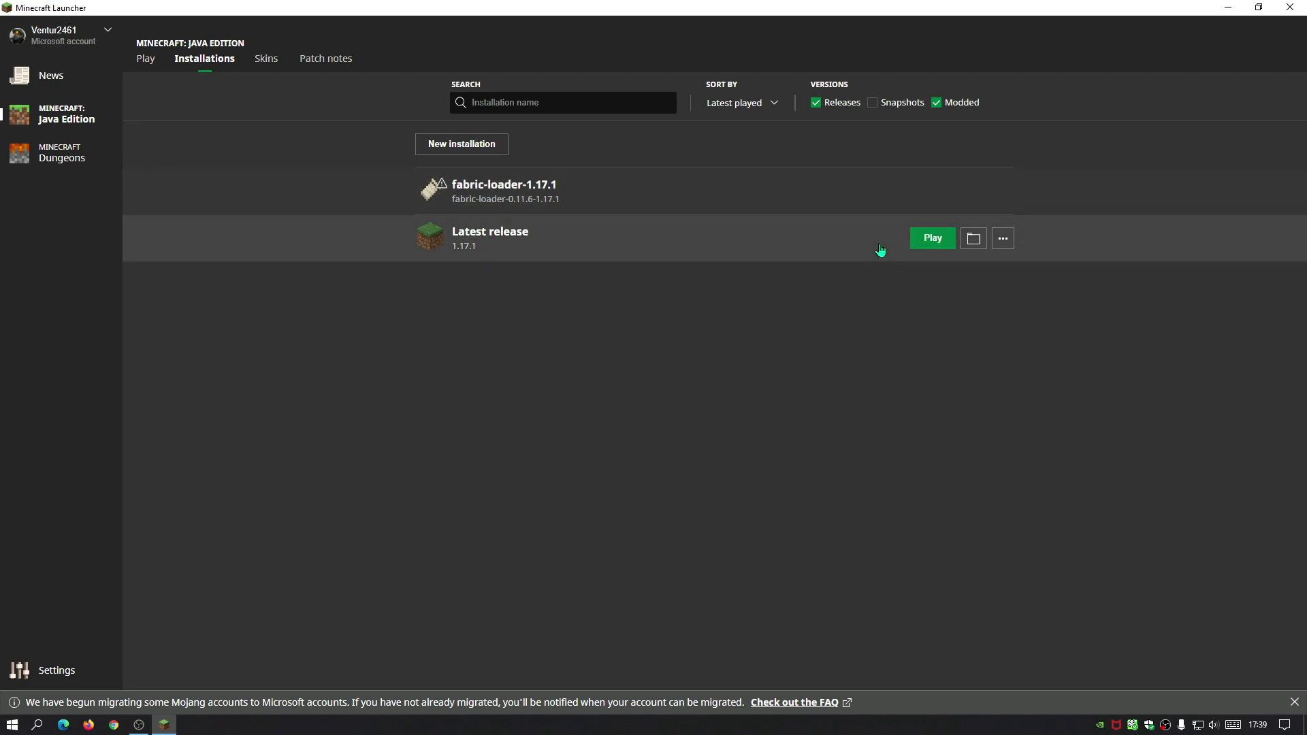
left_click(974, 197)
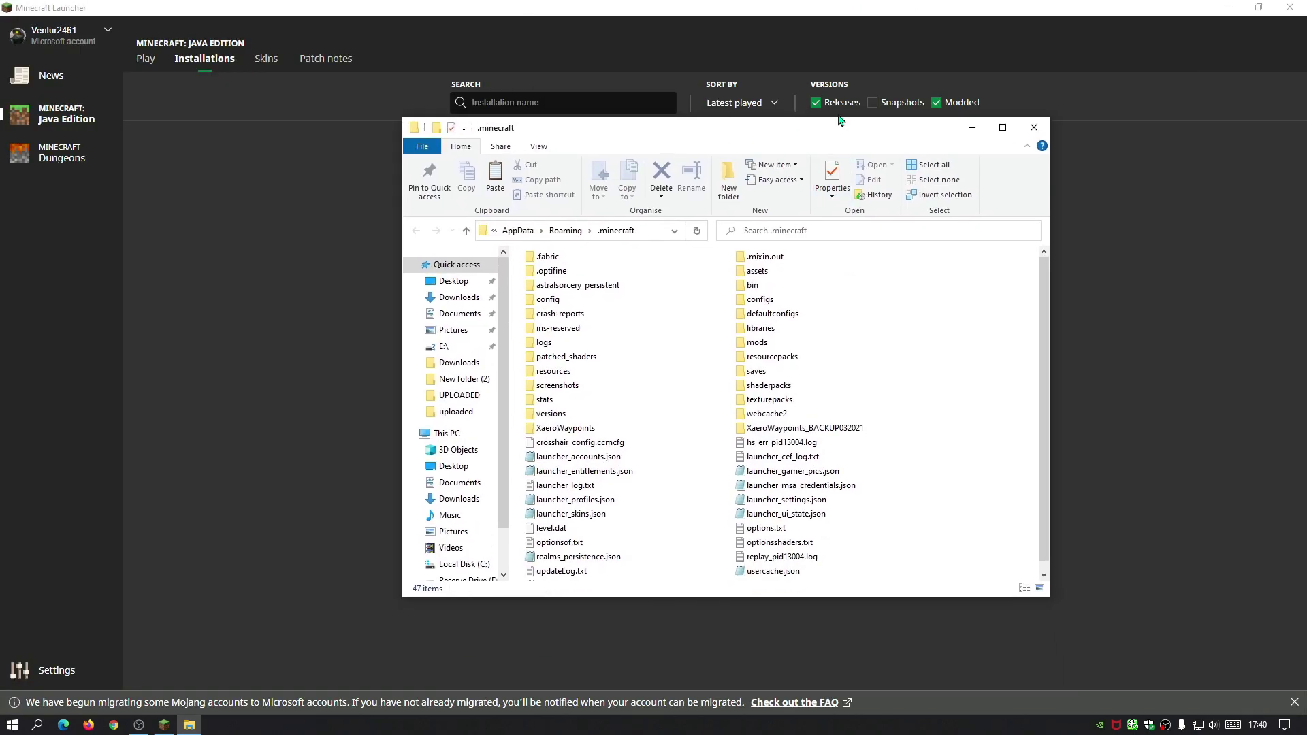
Close the Minecraft Launcher, and reposition and enlarge the .minecraft folder window.
left_click(1289, 8)
left_click_drag(680, 127, 501, 86)
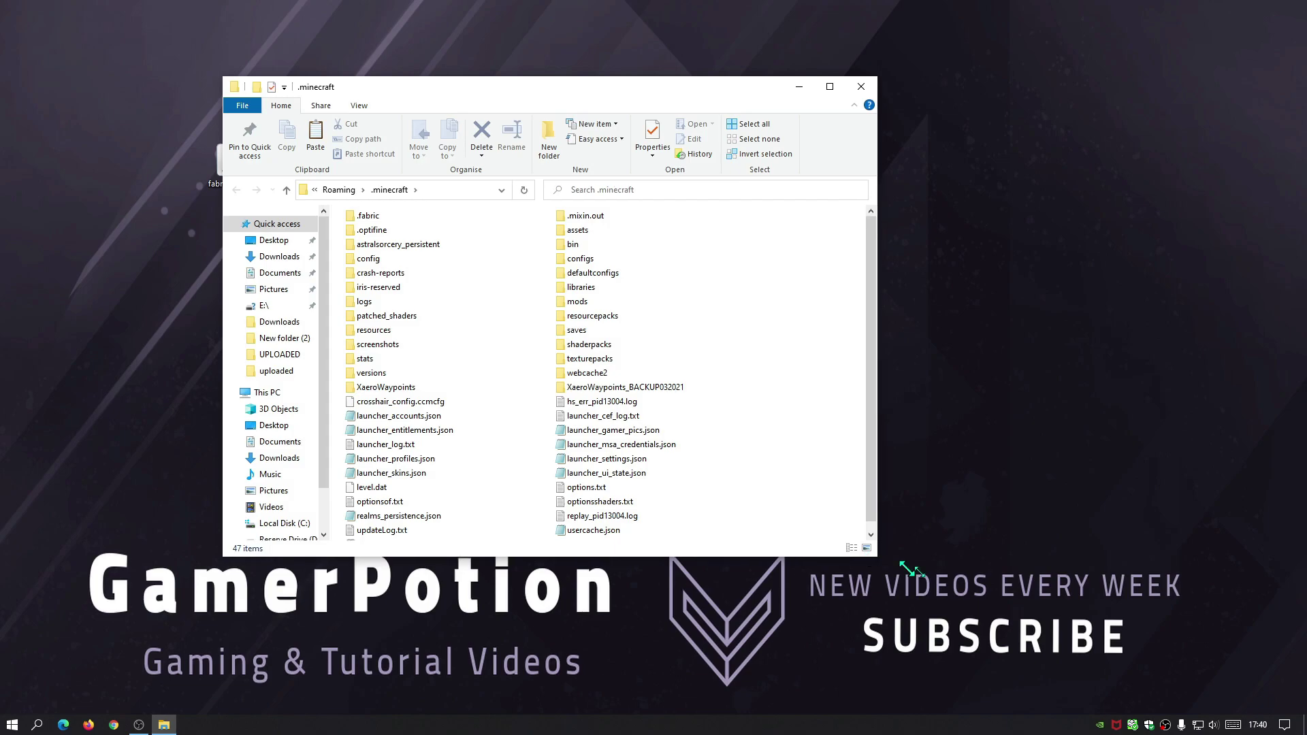
left_click_drag(865, 557, 1054, 605)
Show where a new folder can be created in .minecraft, and open the existing mods folder.
left_click(579, 277)
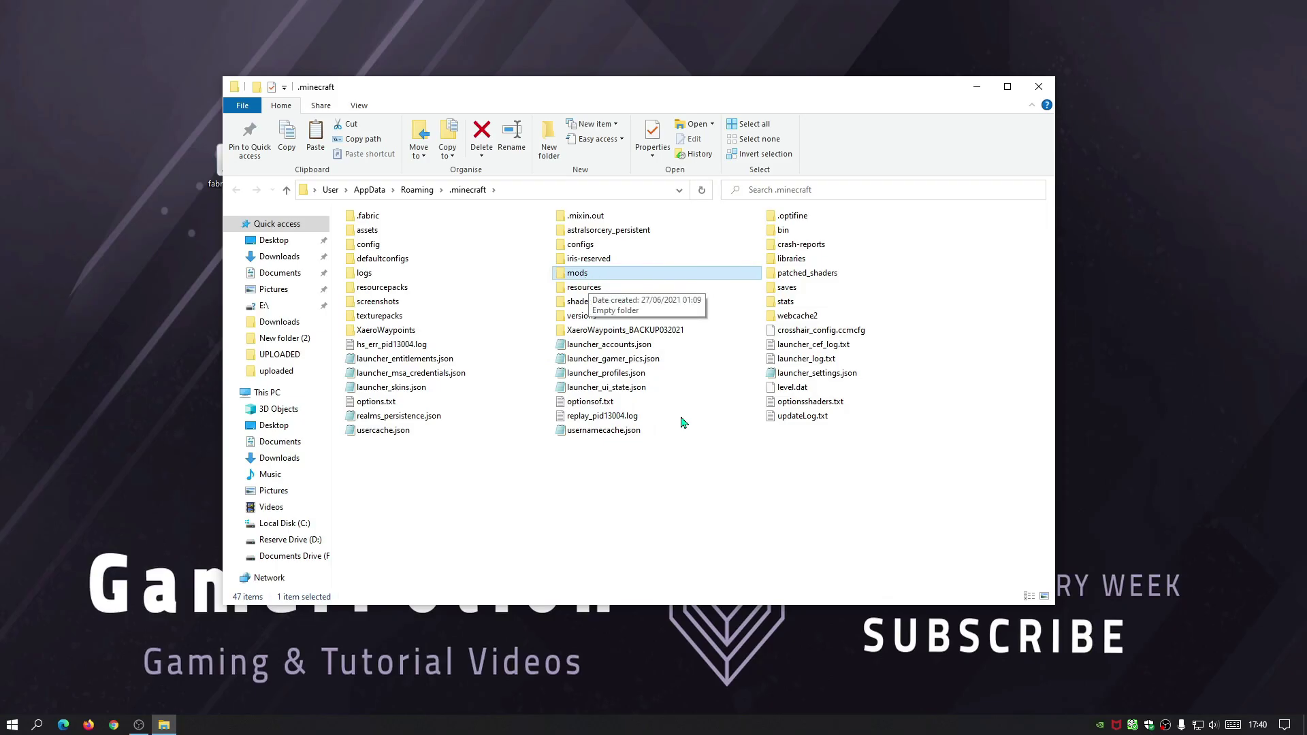
right_click(679, 467)
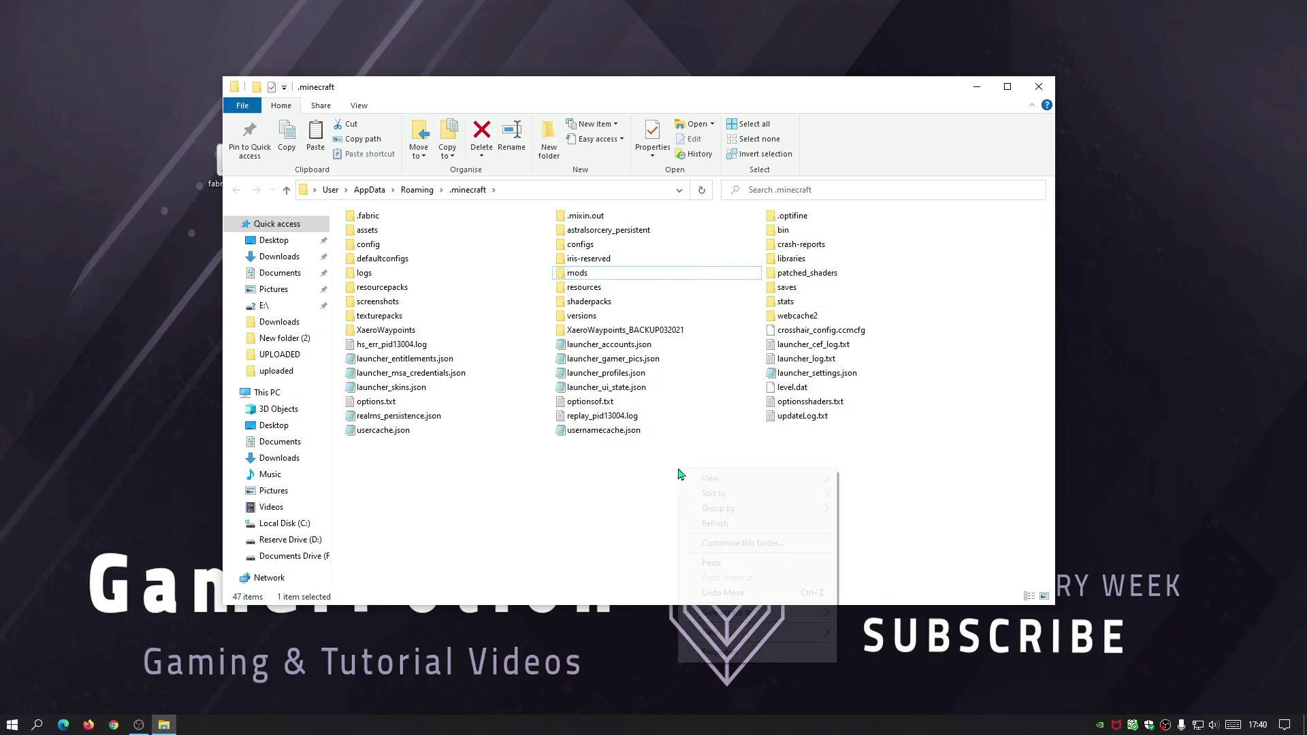
mouse_move(747, 633)
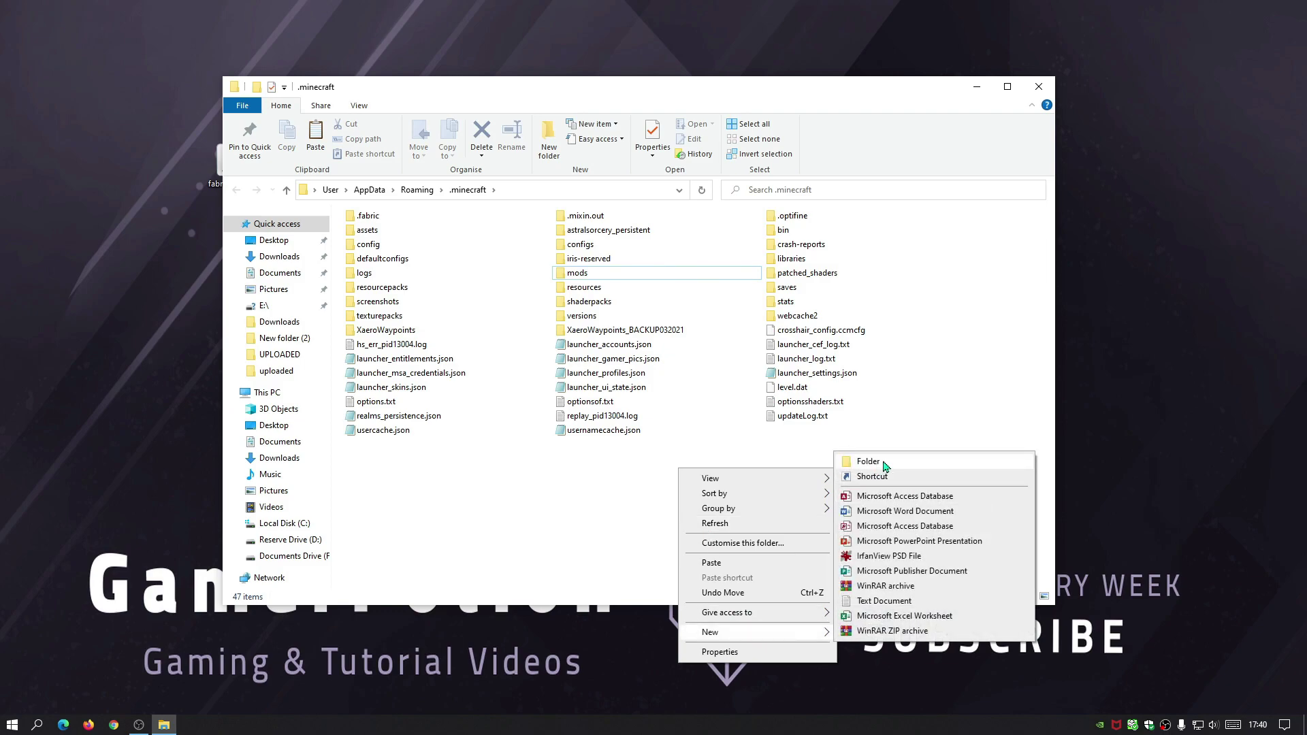
double_click(577, 273)
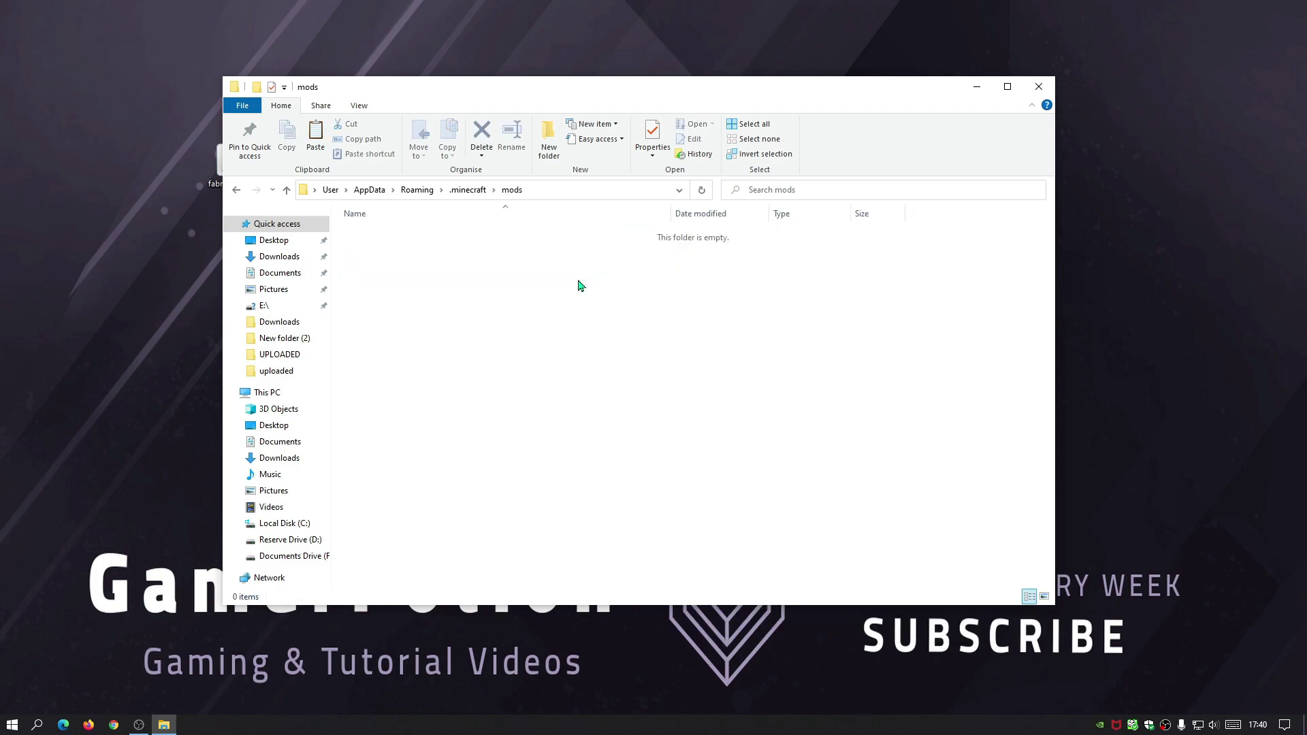
Move the Fabric API, Mod Menu, OptiFine and OptiFabric jars from the desktop into the mods folder.
left_click_drag(617, 79, 884, 91)
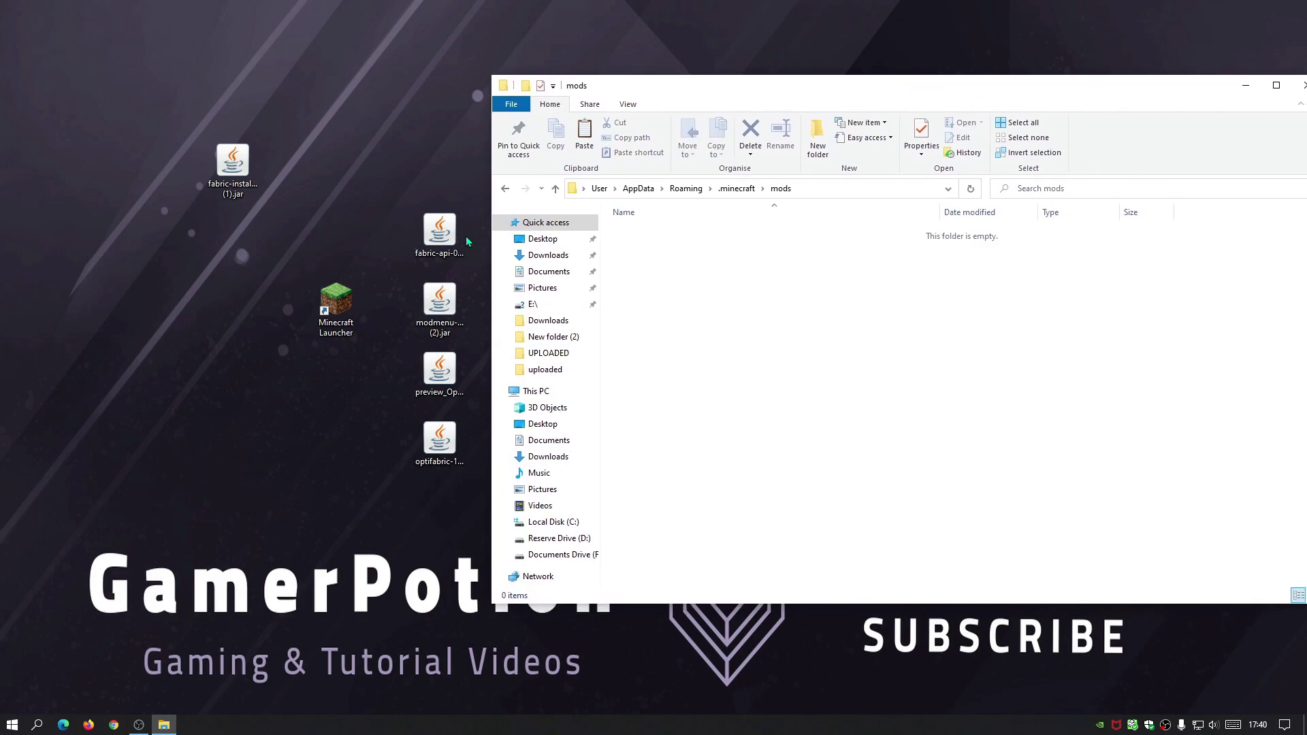
left_click_drag(388, 192, 447, 503)
left_click_drag(430, 243, 825, 324)
left_click(809, 336)
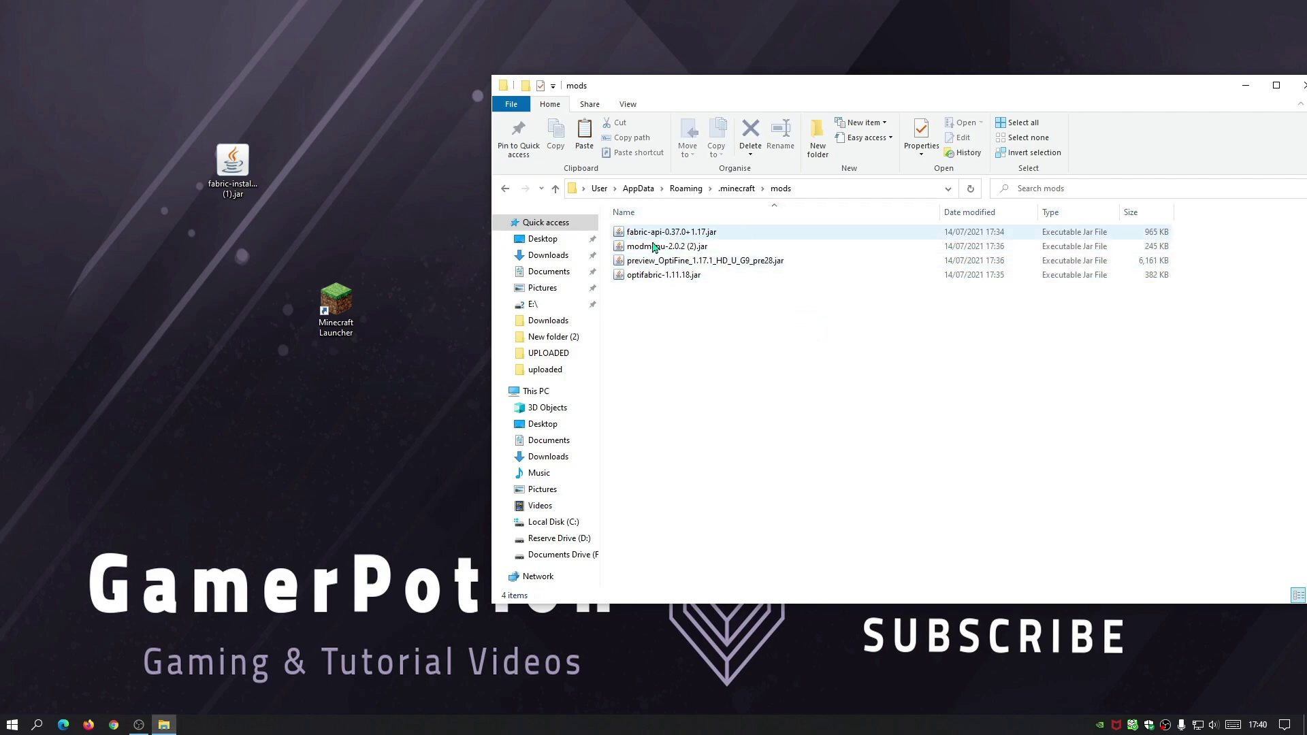